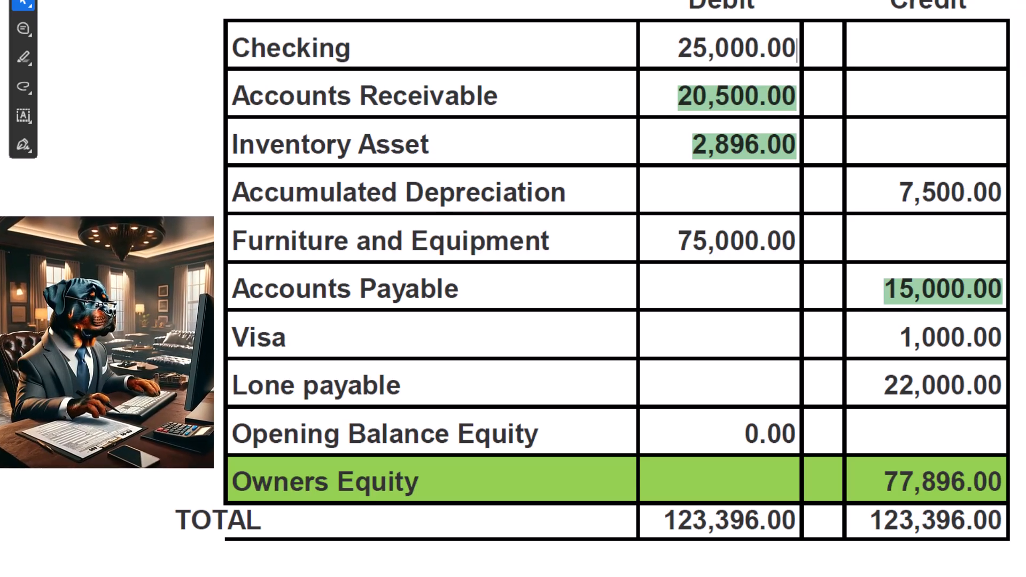
Select the Checking account's 25,000.00 debit amount in the trial balance to review it.
{"action": "left_click", "coordinate": [677, 42]}
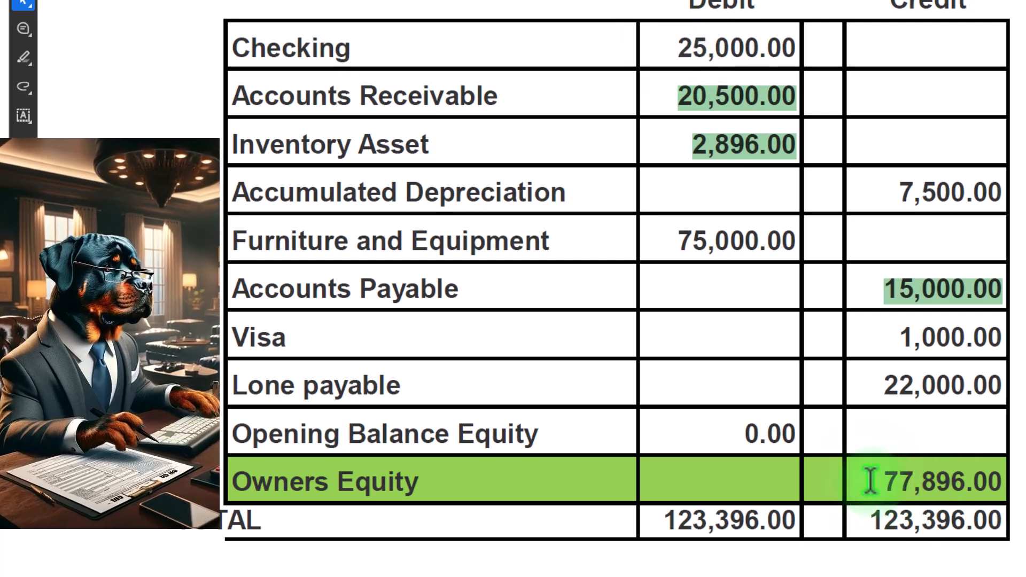
{"action": "left_click", "coordinate": [672, 51]}
{"action": "left_click_drag", "start_coordinate": [686, 49], "coordinate": [795, 40]}
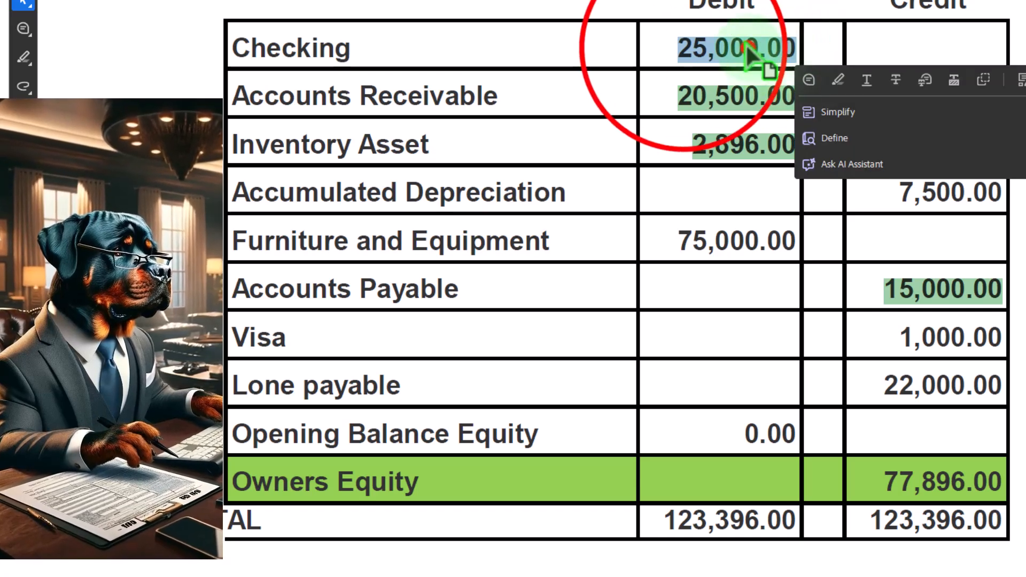
{"action": "left_click", "coordinate": [680, 47]}
{"action": "left_click_drag", "start_coordinate": [682, 47], "coordinate": [789, 42]}
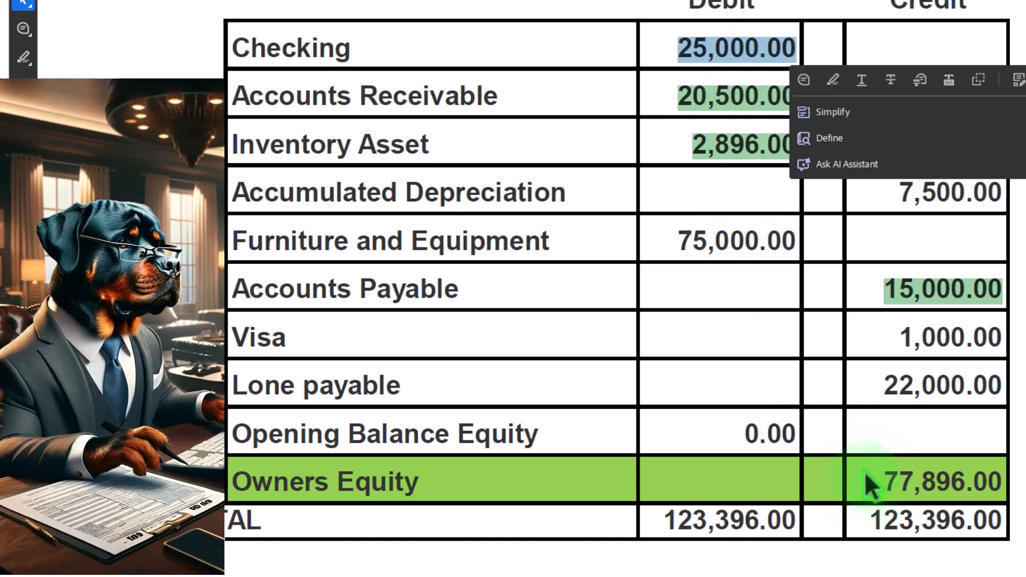
{"action": "left_click", "coordinate": [700, 43]}
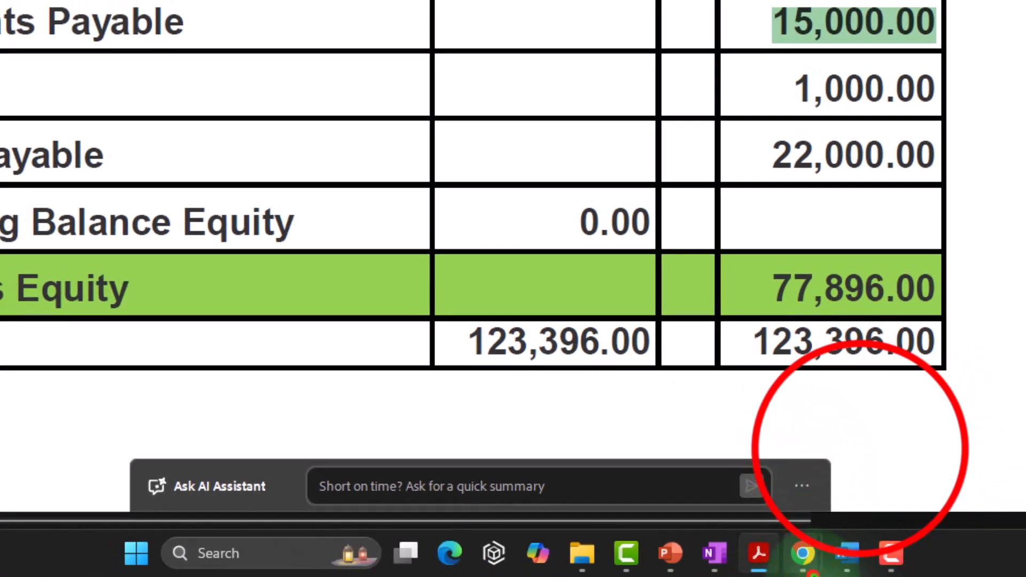
Switch to QuickBooks Online in the browser, open the chart of accounts and collapse the navigation menu.
{"action": "mouse_move", "coordinate": [713, 553]}
{"action": "left_click", "coordinate": [737, 491]}
{"action": "mouse_move", "coordinate": [131, 305]}
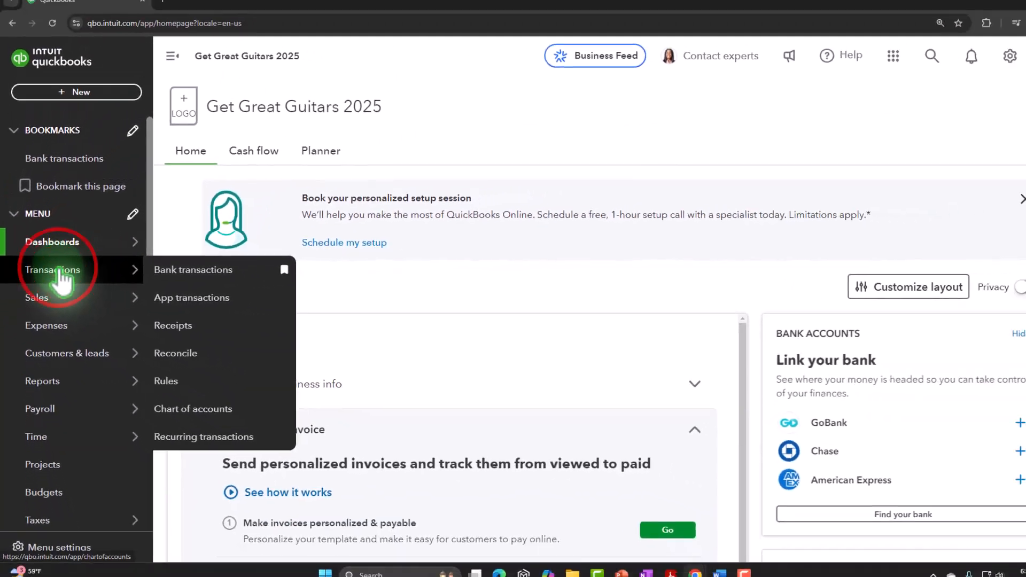
{"action": "left_click", "coordinate": [59, 270]}
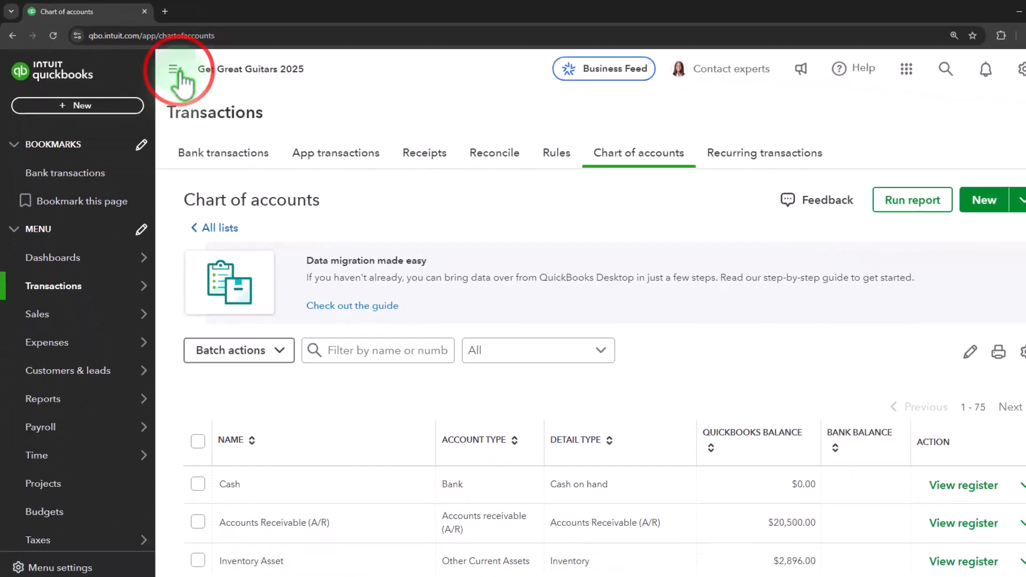
{"action": "left_click", "coordinate": [180, 75]}
{"action": "scroll", "coordinate": [227, 224], "scroll_direction": "down", "scroll_amount": 2}
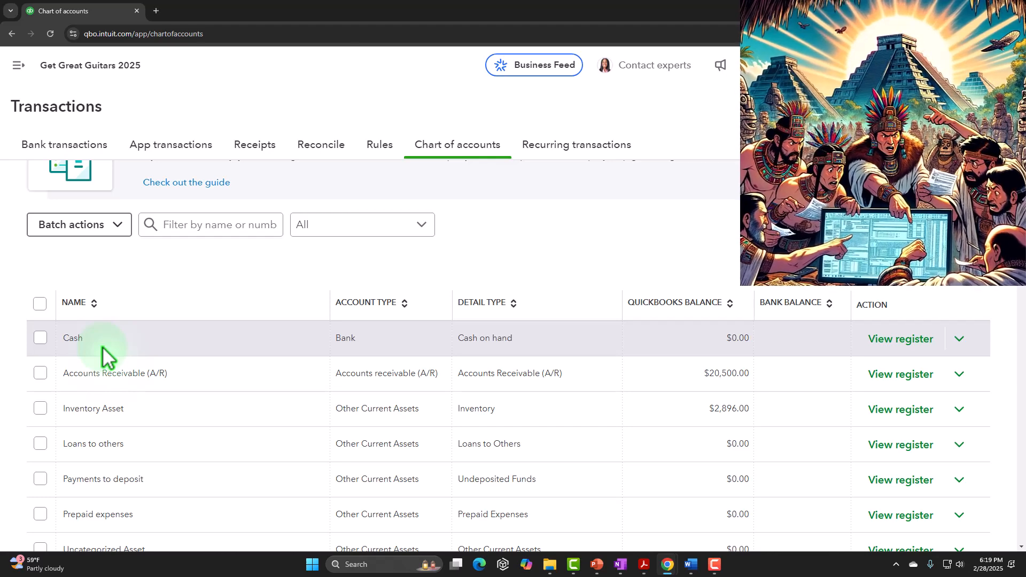
{"action": "scroll", "coordinate": [103, 355], "scroll_direction": "up", "scroll_amount": 2}
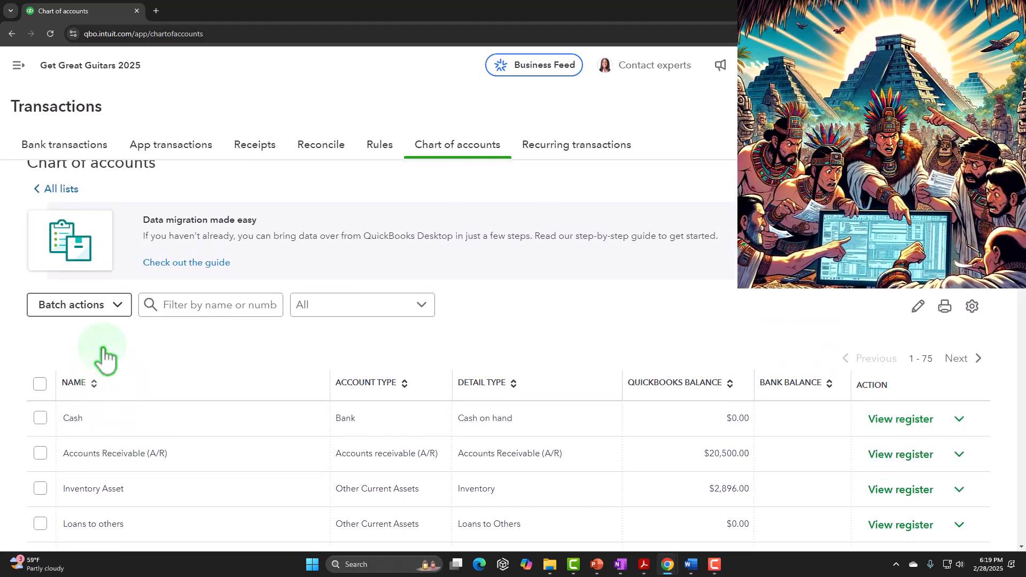
{"action": "scroll", "coordinate": [103, 349], "scroll_direction": "up", "scroll_amount": 1}
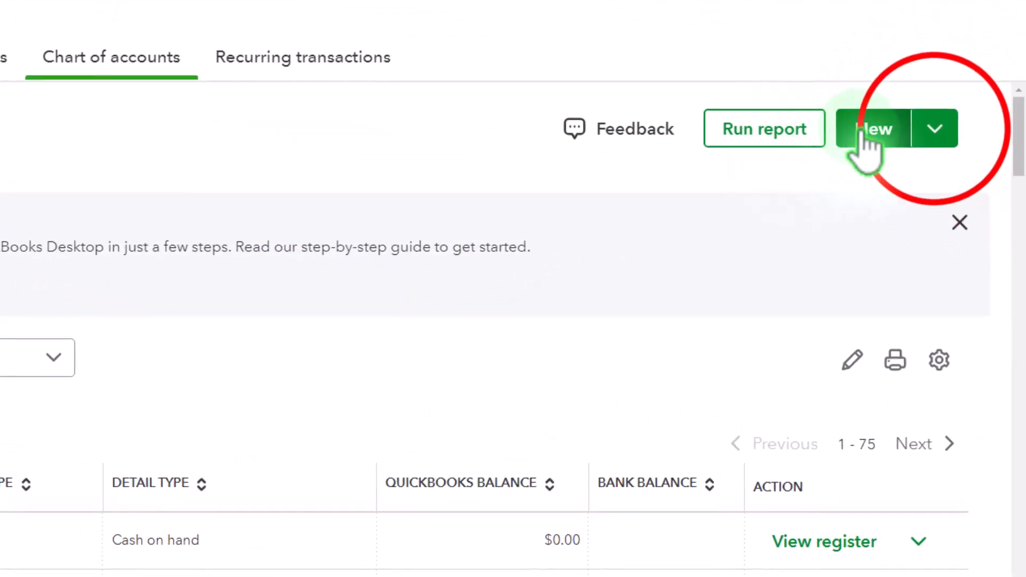
{"action": "left_click", "coordinate": [934, 129]}
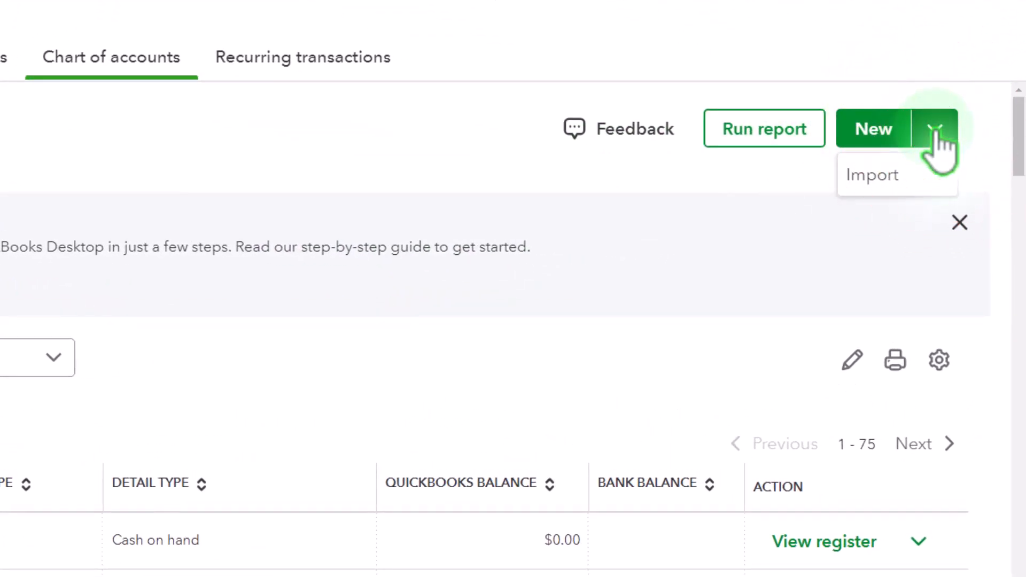
{"action": "left_click", "coordinate": [880, 134]}
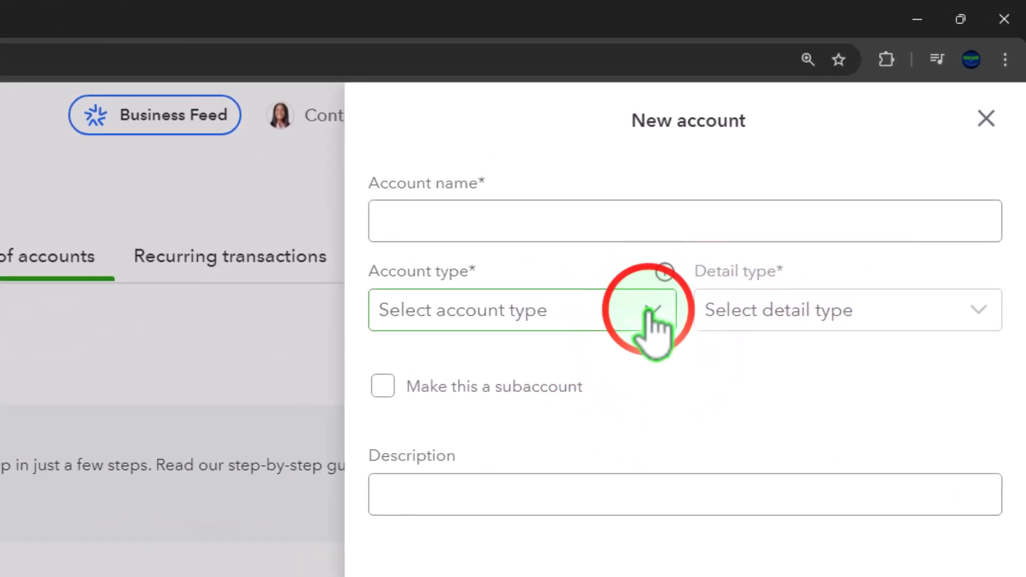
{"action": "left_click", "coordinate": [649, 310]}
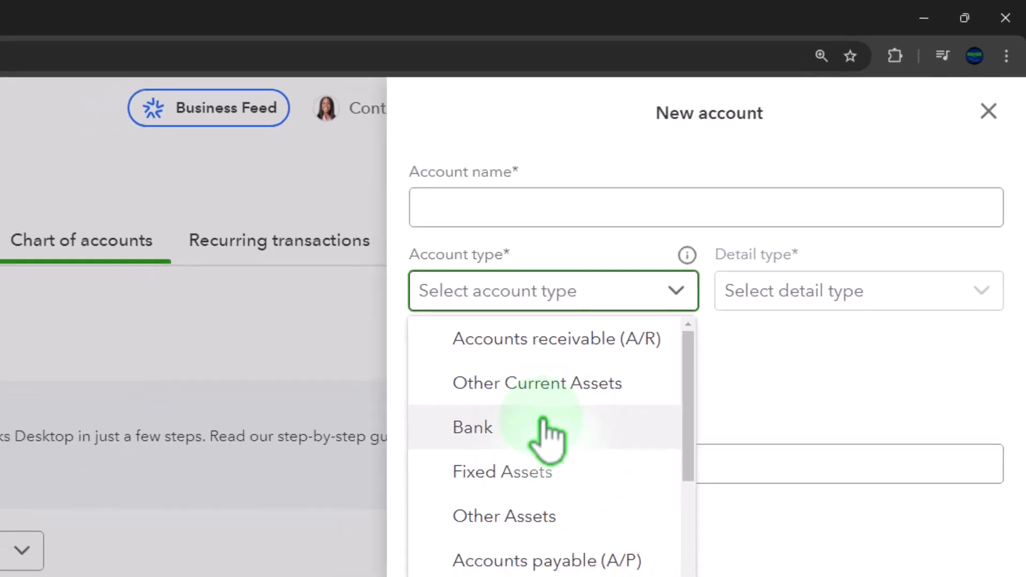
{"action": "left_click", "coordinate": [568, 336]}
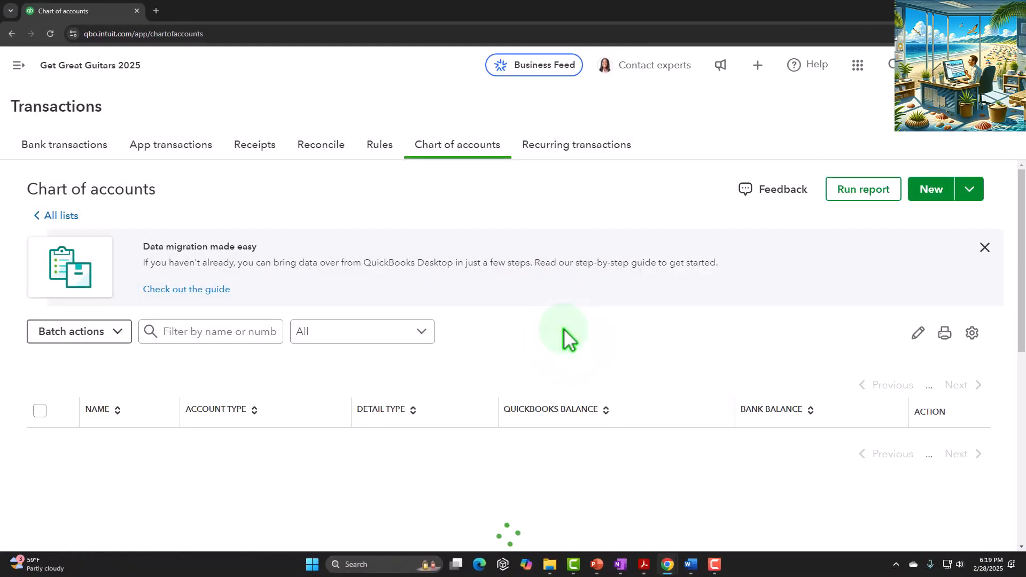
Edit the Cash account and rename it Checking followed by a four-digit account identifier.
{"action": "scroll", "coordinate": [568, 335], "scroll_direction": "down", "scroll_amount": 2}
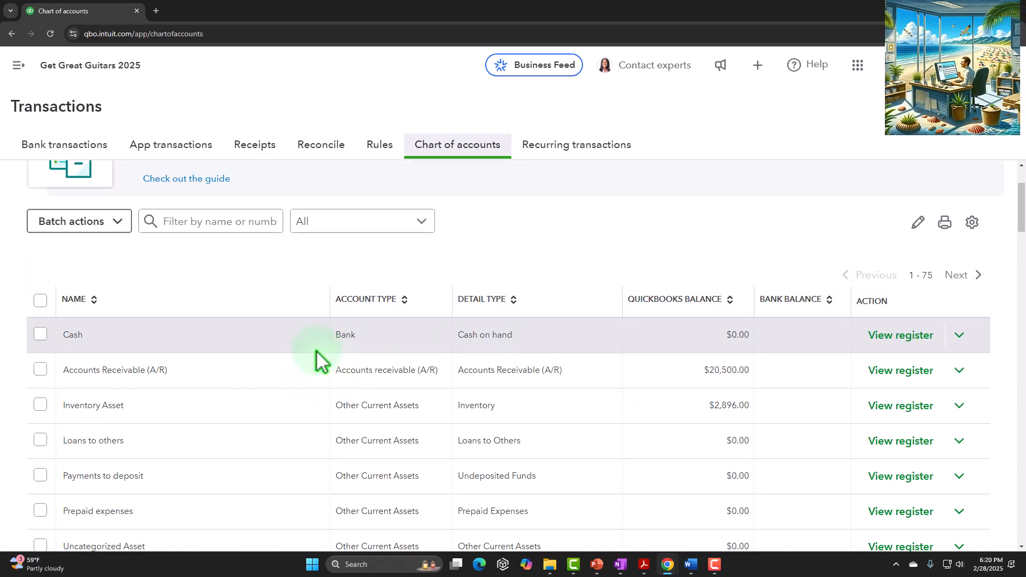
{"action": "scroll", "coordinate": [316, 351], "scroll_direction": "down", "scroll_amount": 1}
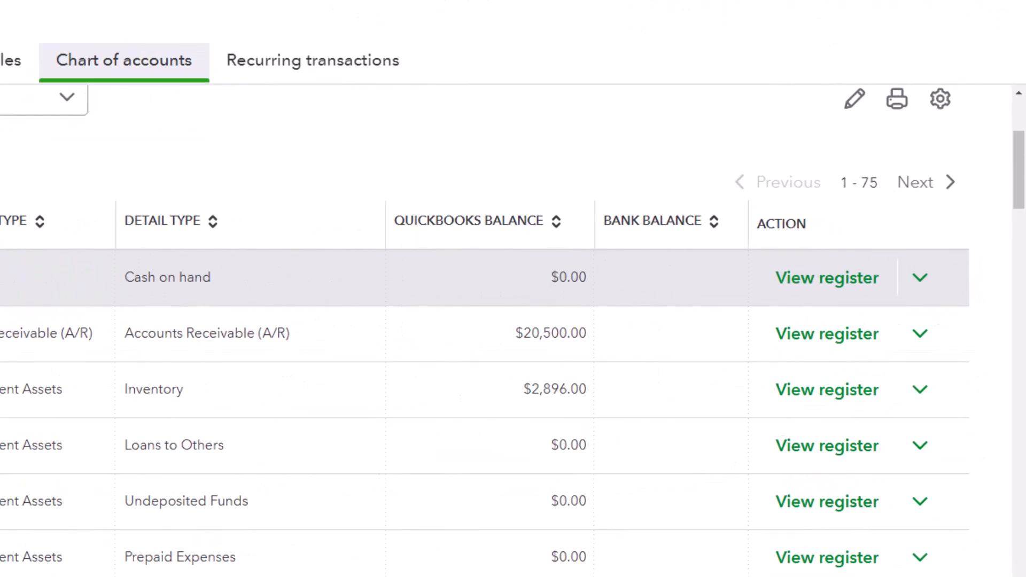
{"action": "left_click", "coordinate": [907, 276]}
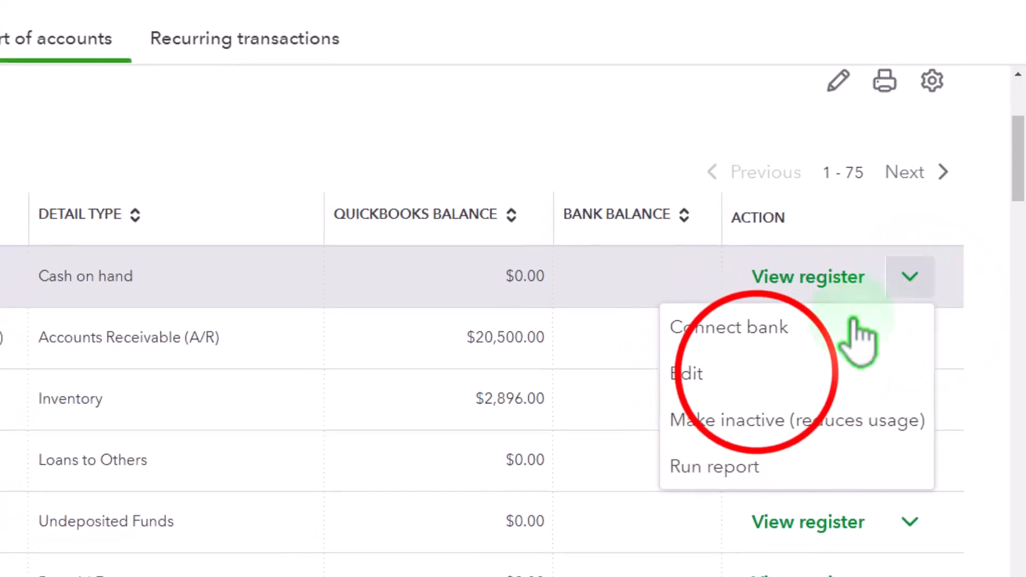
{"action": "left_click", "coordinate": [849, 344]}
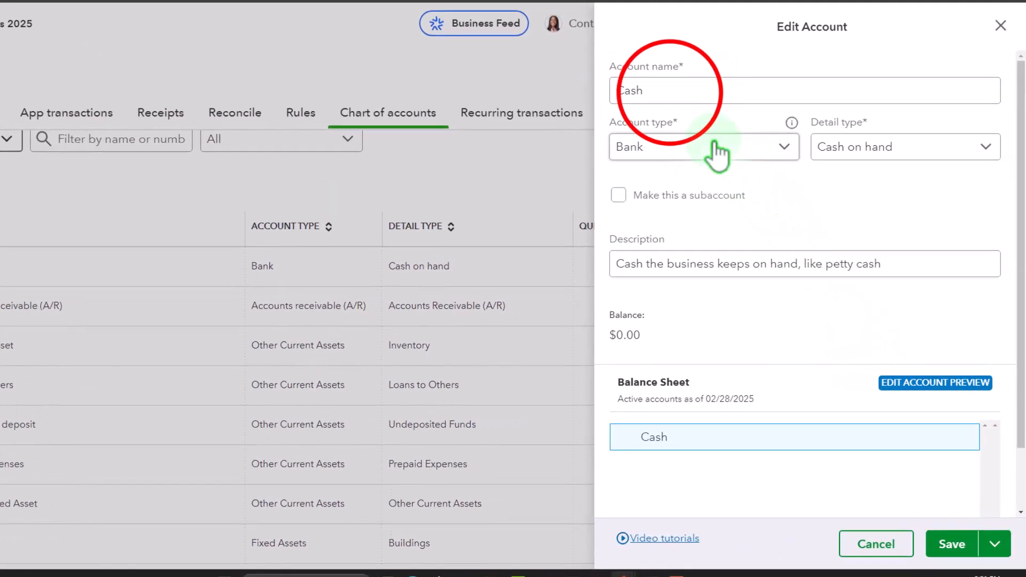
{"action": "left_click", "coordinate": [663, 105]}
{"action": "double_click", "coordinate": [619, 48]}
{"action": "type", "text": "Check"}
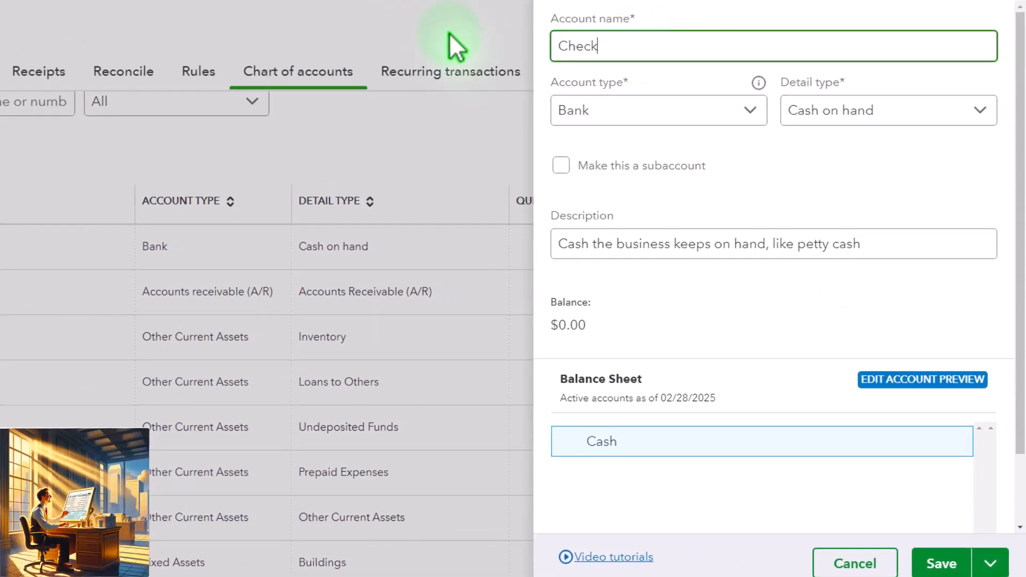
{"action": "type", "text": "ing"}
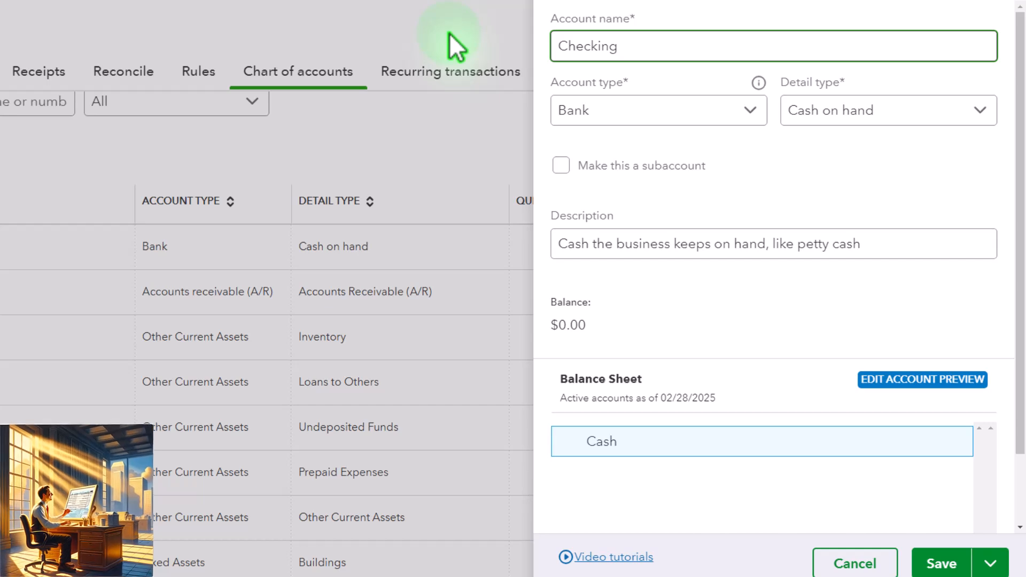
{"action": "type", "text": " 0424"}
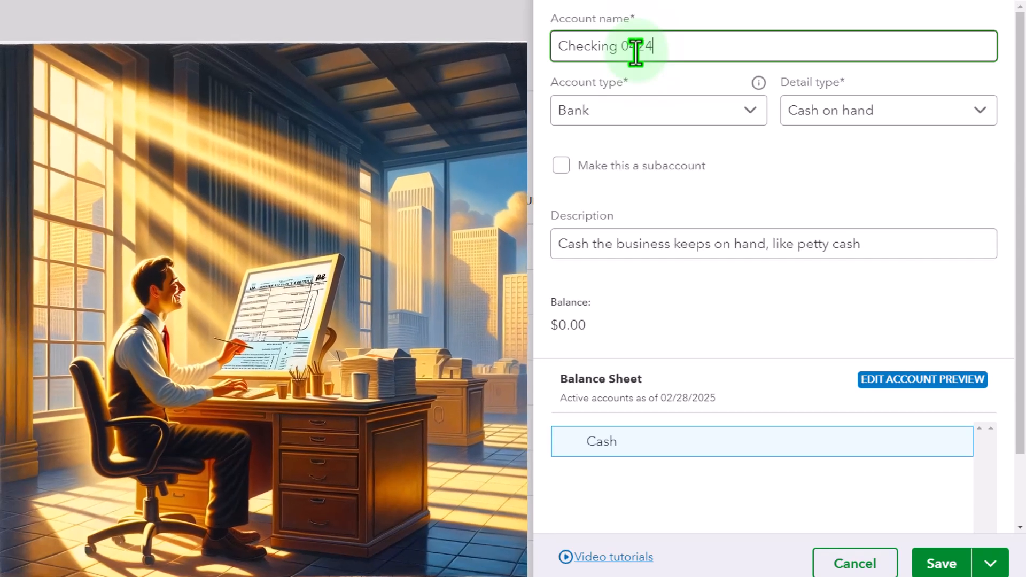
Set the account's detail type to Checking and save the account.
{"action": "left_click", "coordinate": [921, 114]}
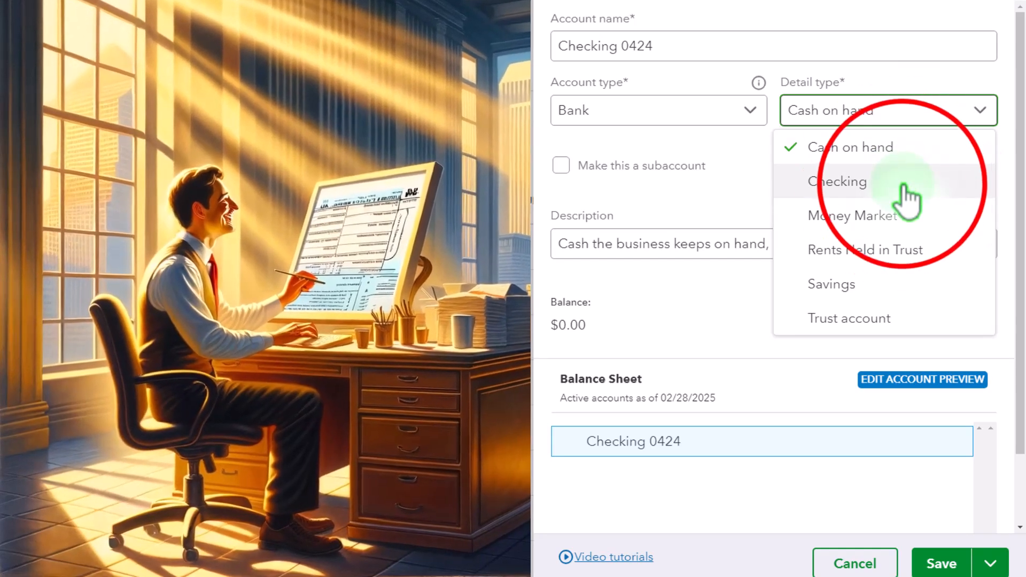
{"action": "left_click", "coordinate": [903, 187]}
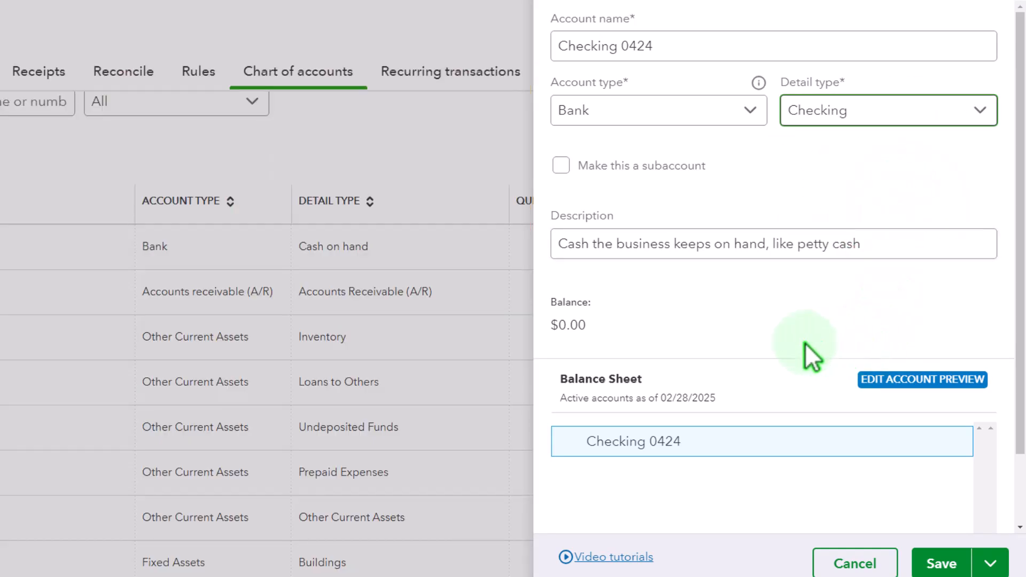
{"action": "left_click", "coordinate": [937, 560]}
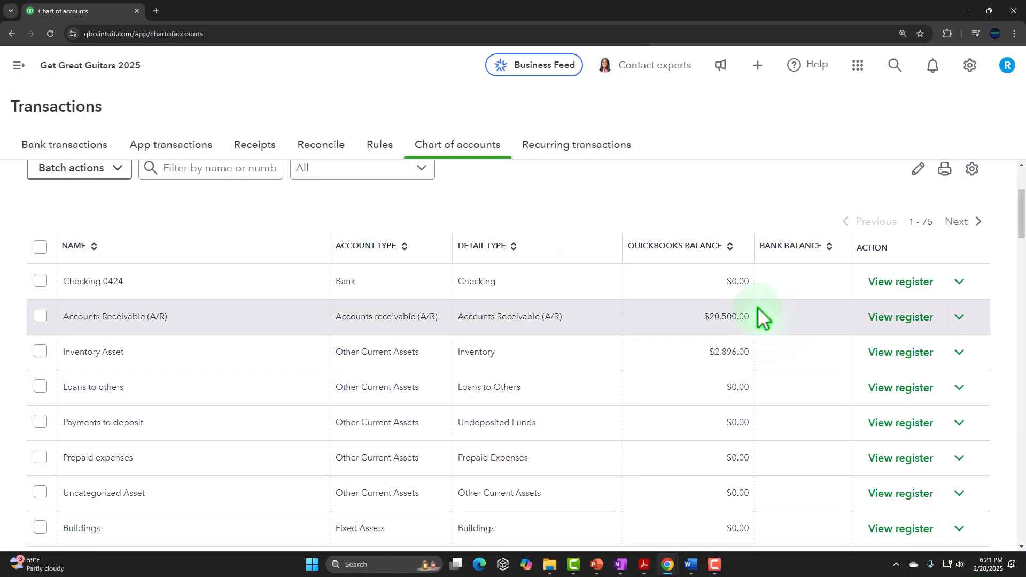
Reopen the checking account's edit form, review its settings and balance area, and close it without changes.
{"action": "left_click", "coordinate": [960, 281]}
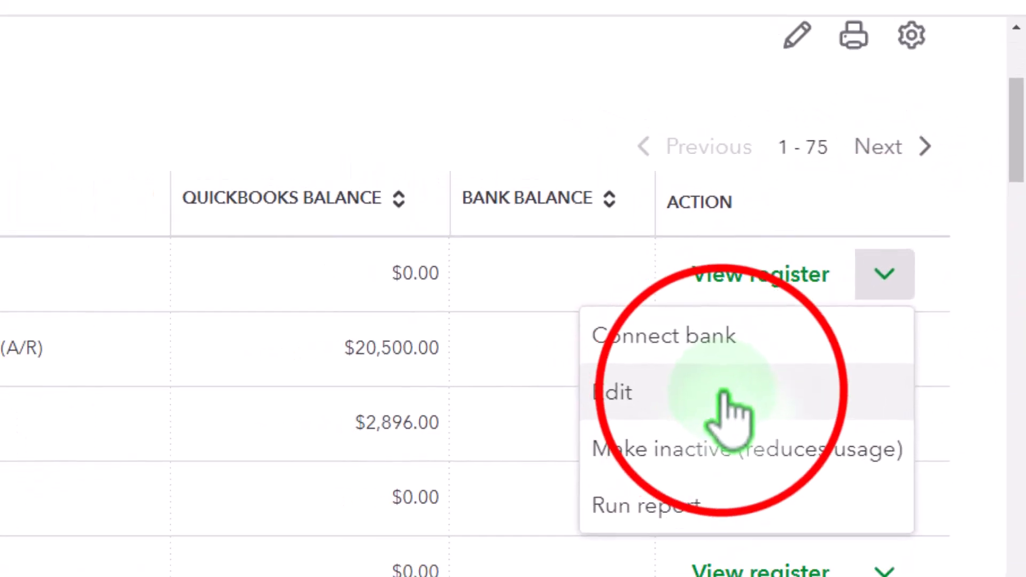
{"action": "left_click", "coordinate": [644, 425]}
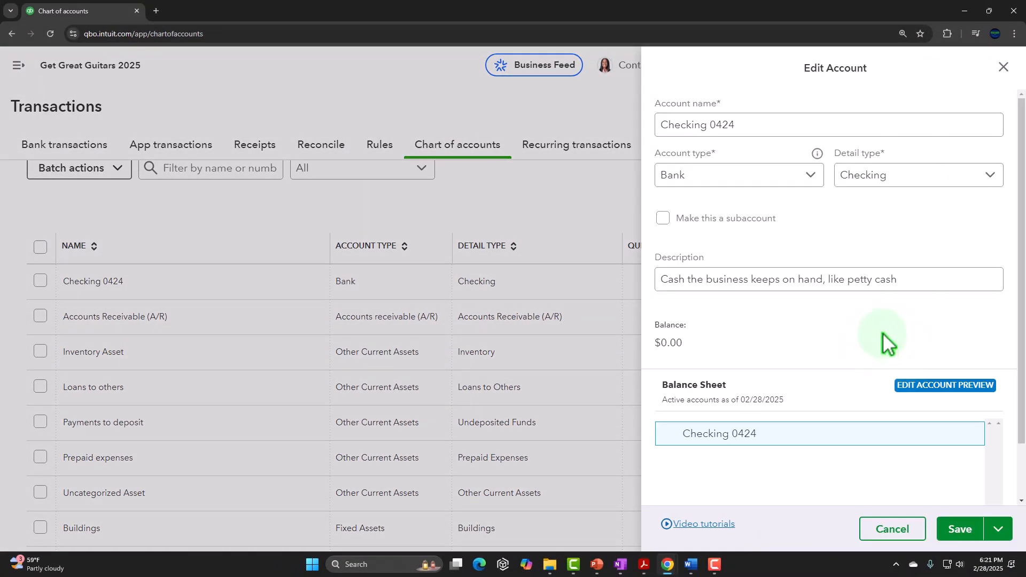
{"action": "scroll", "coordinate": [883, 331], "scroll_direction": "down", "scroll_amount": 2}
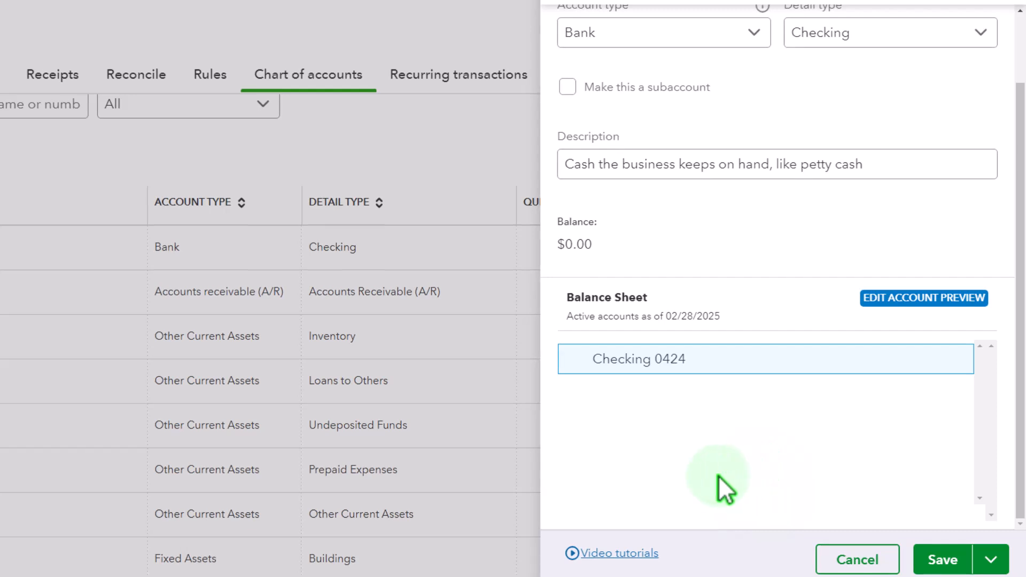
{"action": "scroll", "coordinate": [718, 476], "scroll_direction": "up", "scroll_amount": 1}
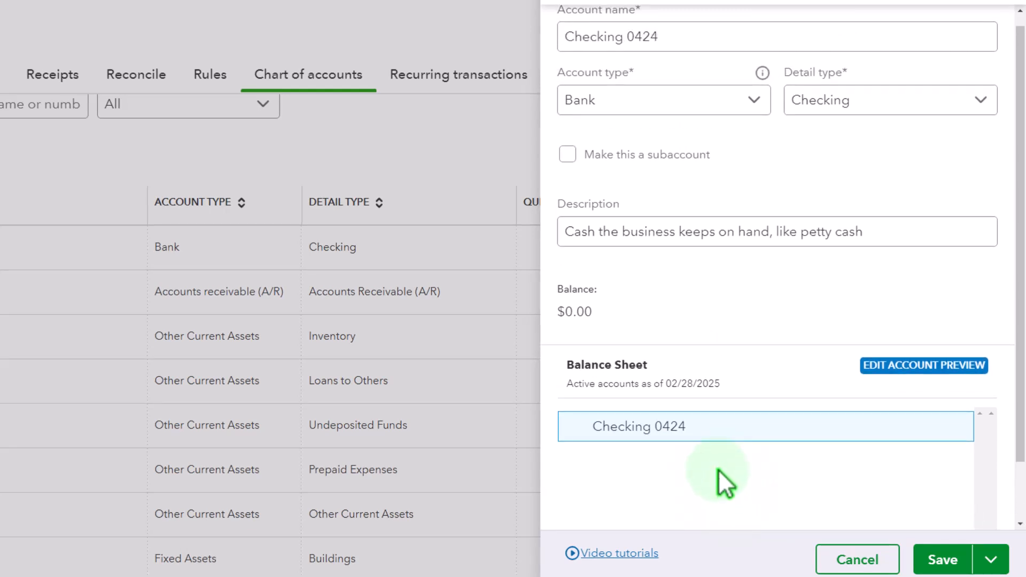
{"action": "scroll", "coordinate": [719, 470], "scroll_direction": "up", "scroll_amount": 1}
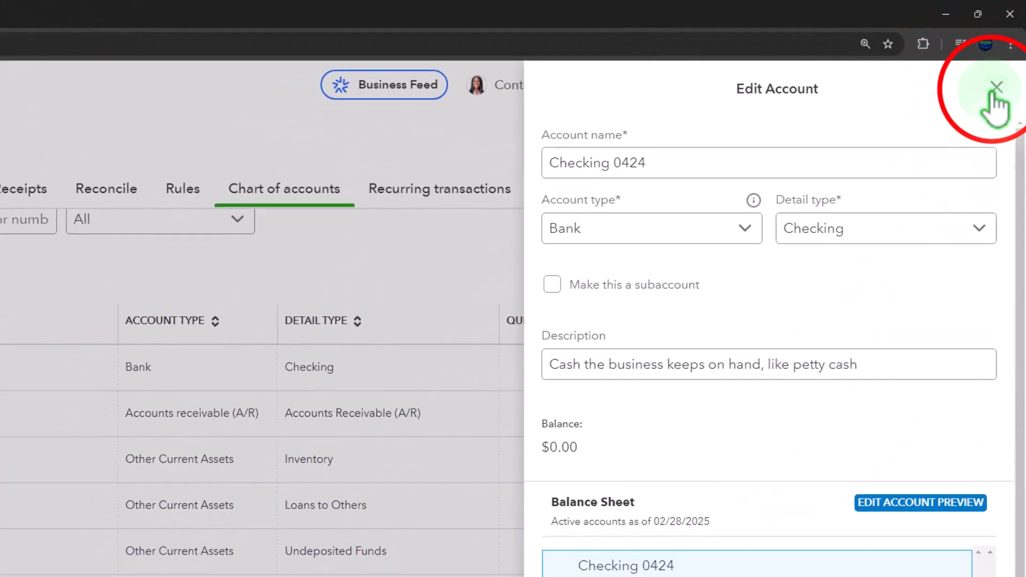
{"action": "left_click", "coordinate": [995, 87]}
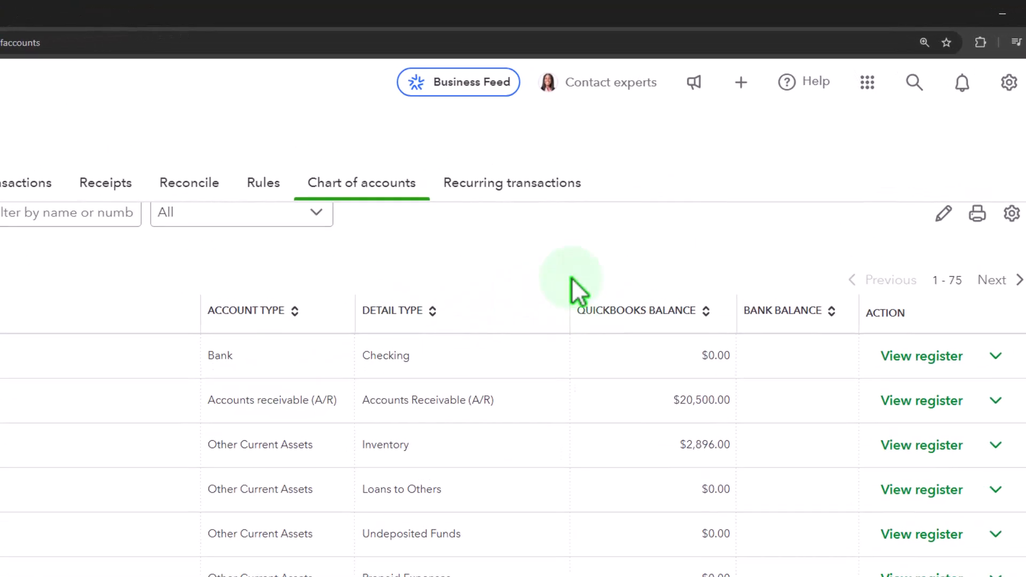
{"action": "left_click", "coordinate": [733, 97]}
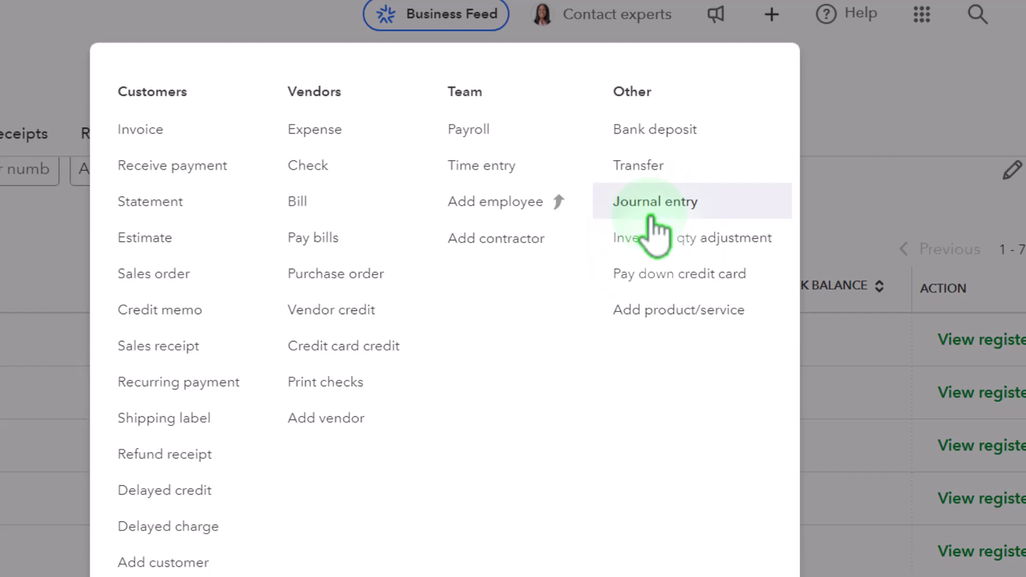
{"action": "left_click", "coordinate": [845, 193]}
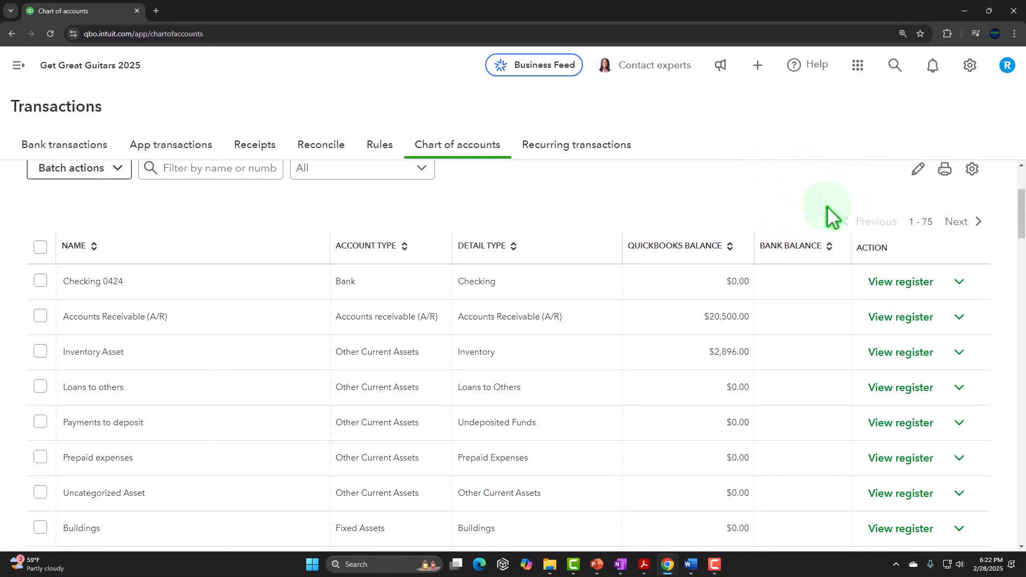
Open the checking account's register, dismiss the register tour and start a deposit dated 12/31/2024.
{"action": "left_click", "coordinate": [888, 281]}
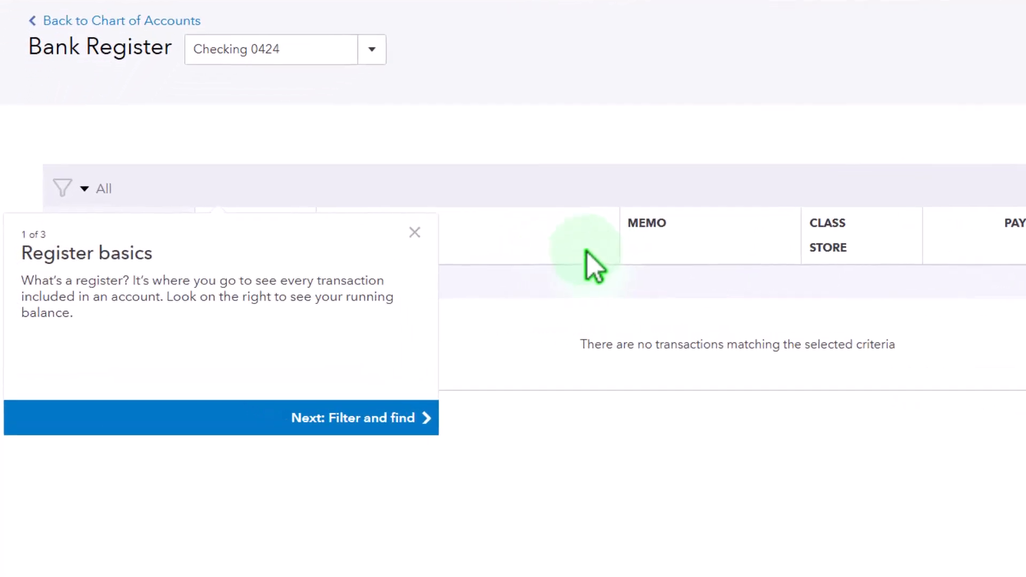
{"action": "left_click", "coordinate": [415, 232]}
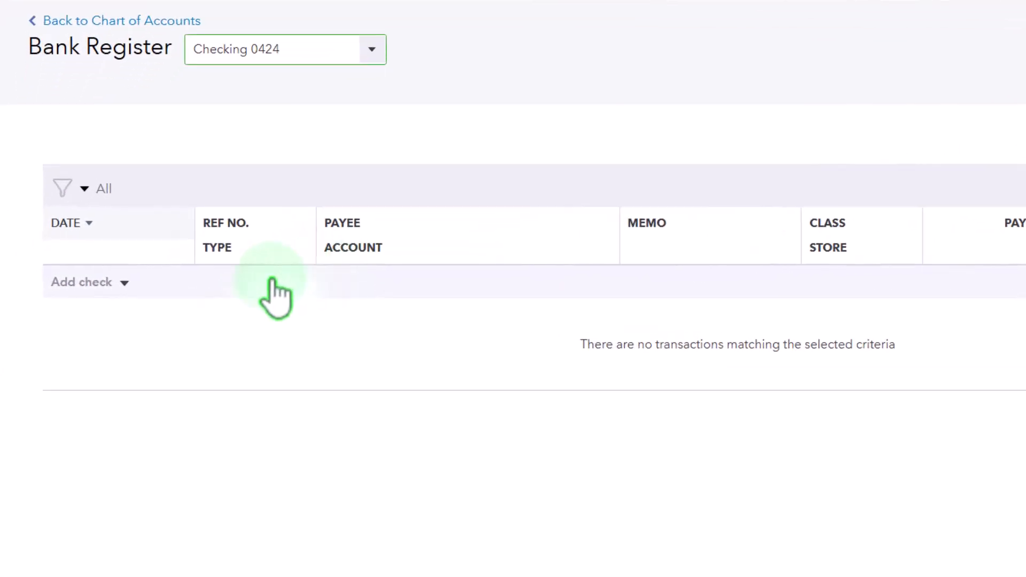
{"action": "left_click", "coordinate": [138, 283]}
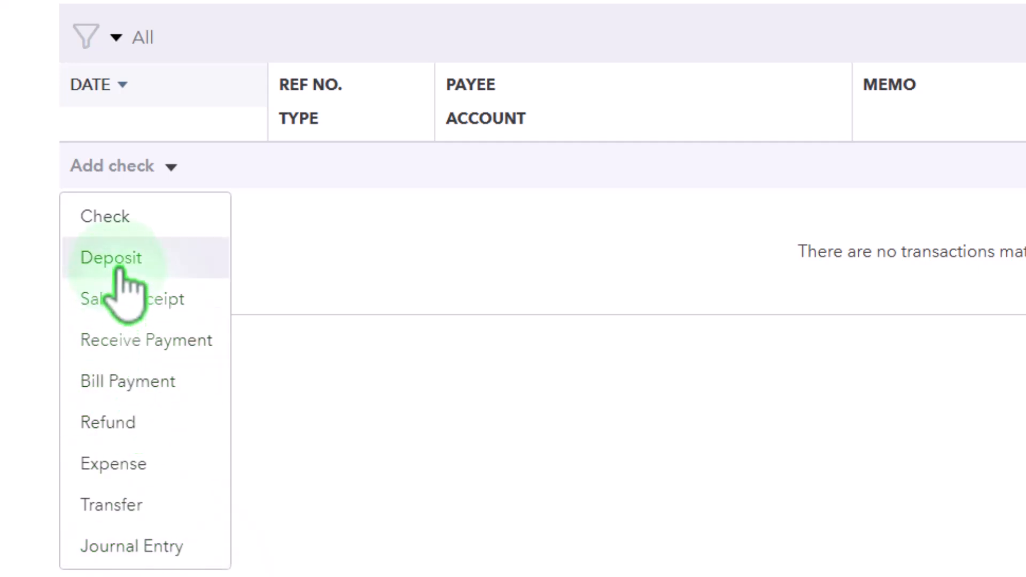
{"action": "left_click", "coordinate": [120, 268]}
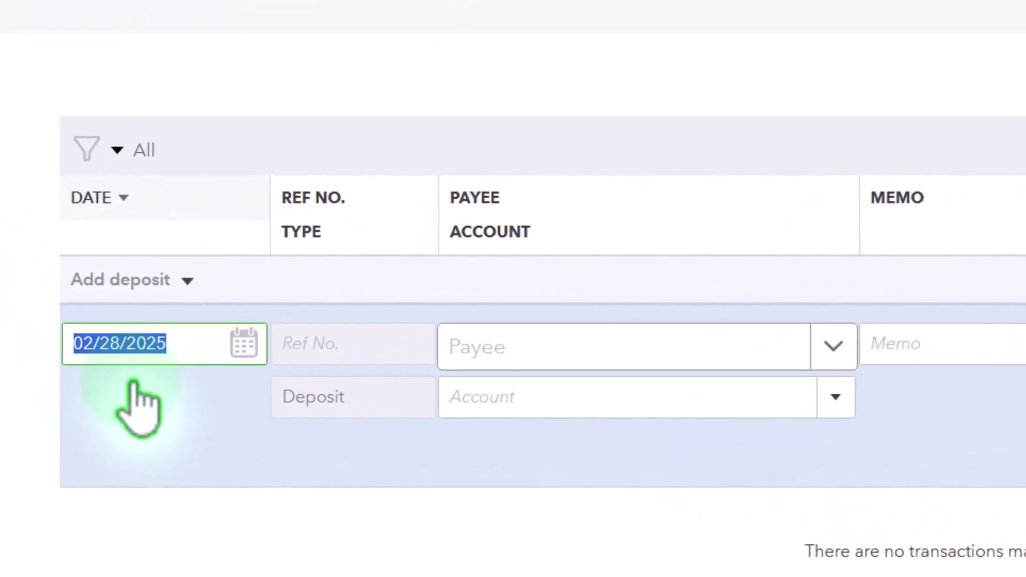
{"action": "type", "text": "12"}
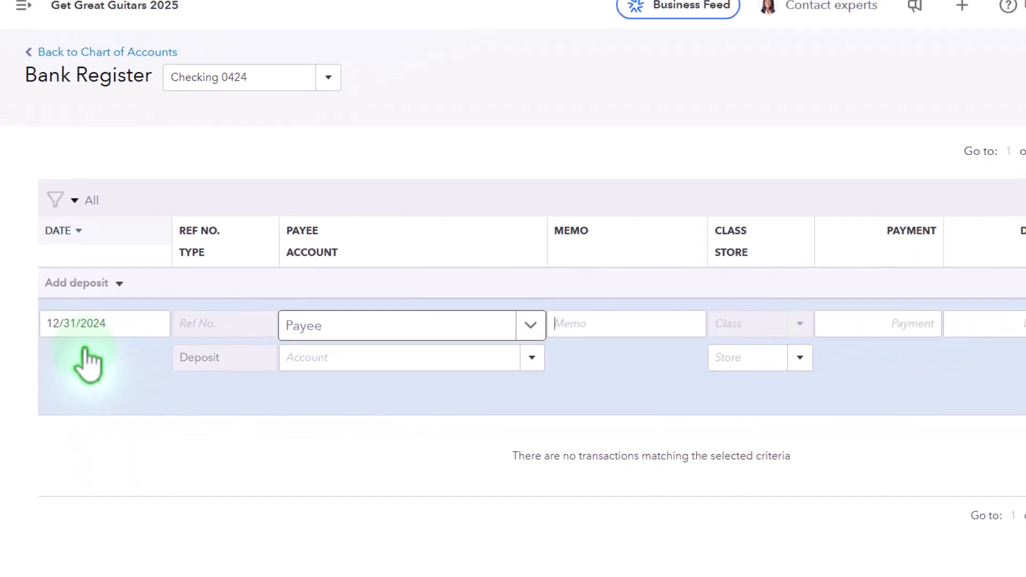
{"action": "key", "text": "Tab"}
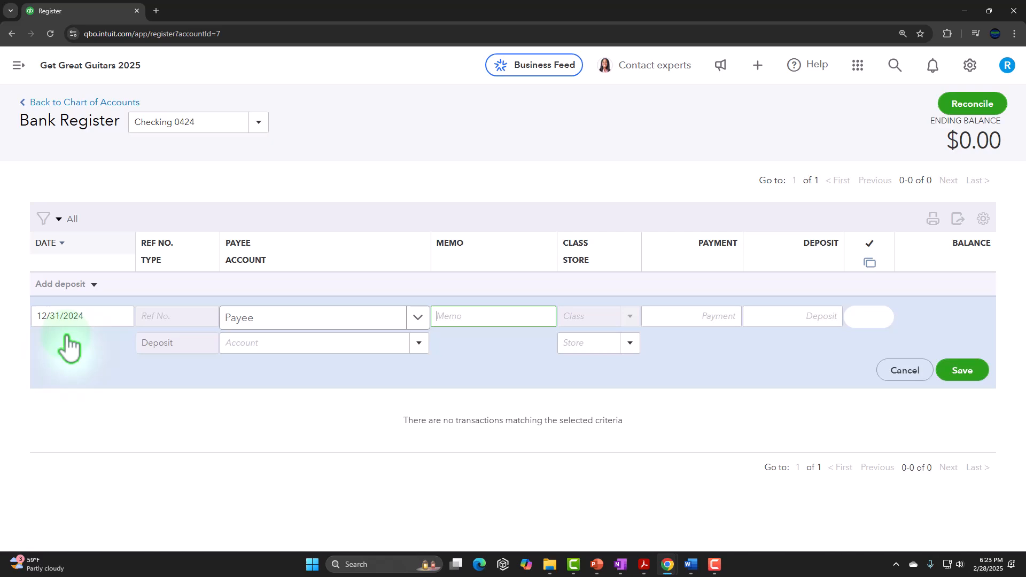
Enter the memo Beg Bal and a deposit amount of 25,000.00 for the new register entry.
{"action": "type", "text": "Beg"}
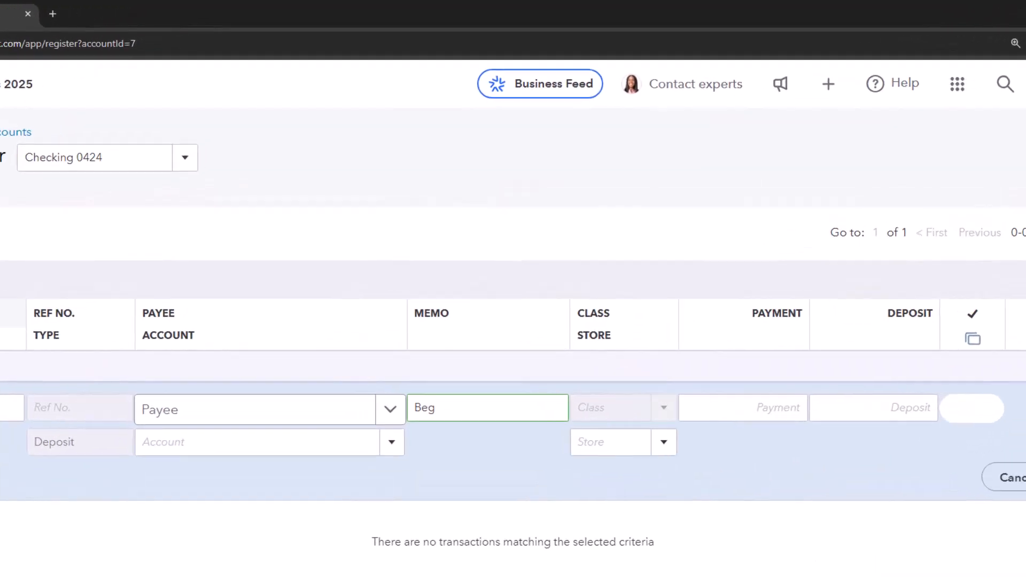
{"action": "type", "text": " Bal"}
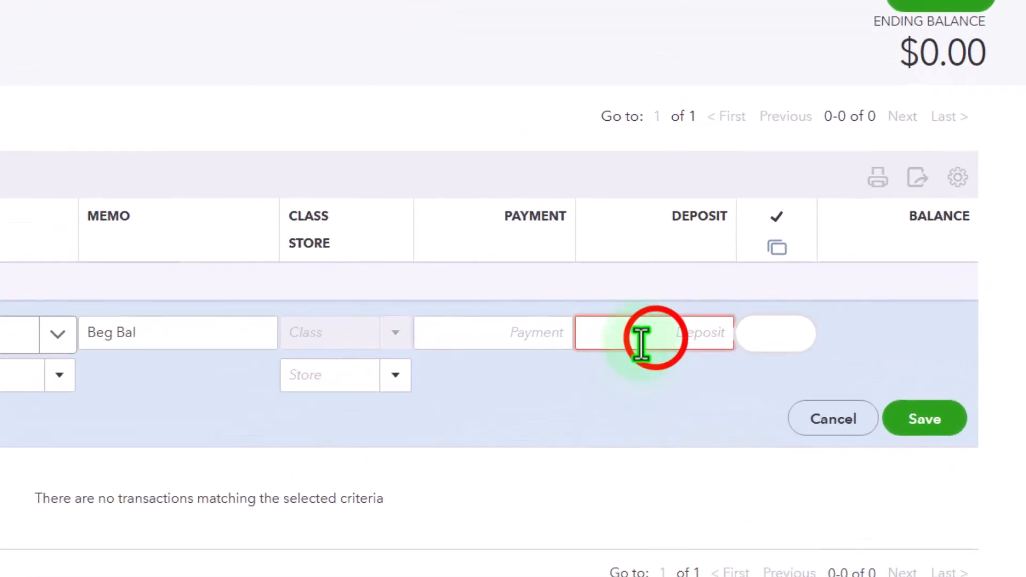
{"action": "left_click", "coordinate": [641, 343]}
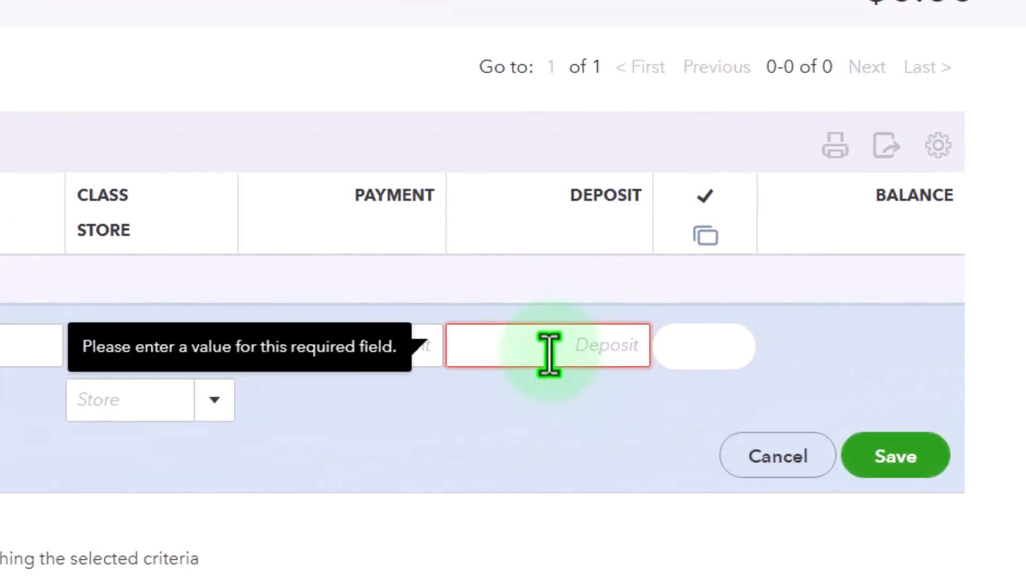
{"action": "type", "text": "25000"}
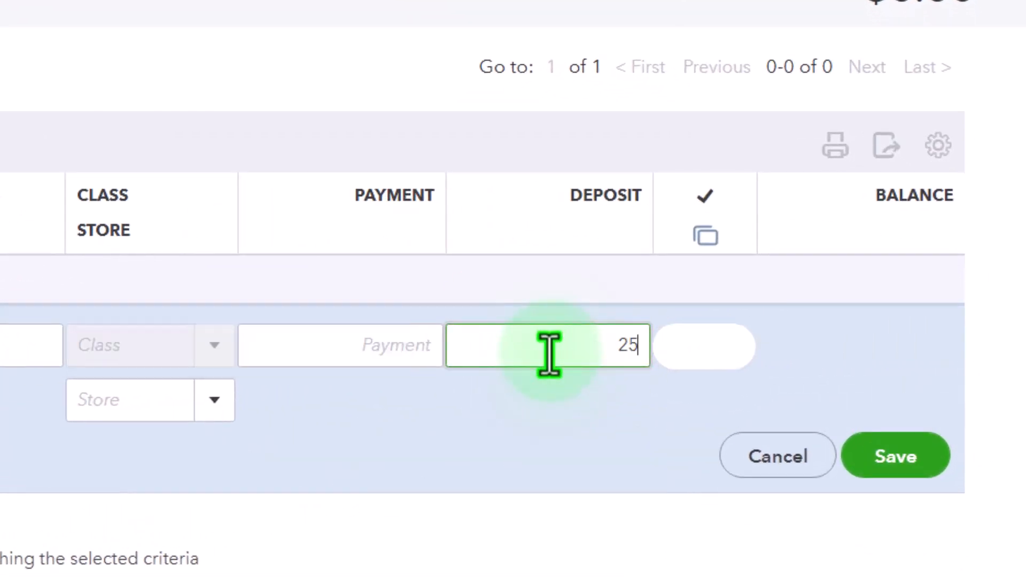
{"action": "key", "text": "Tab"}
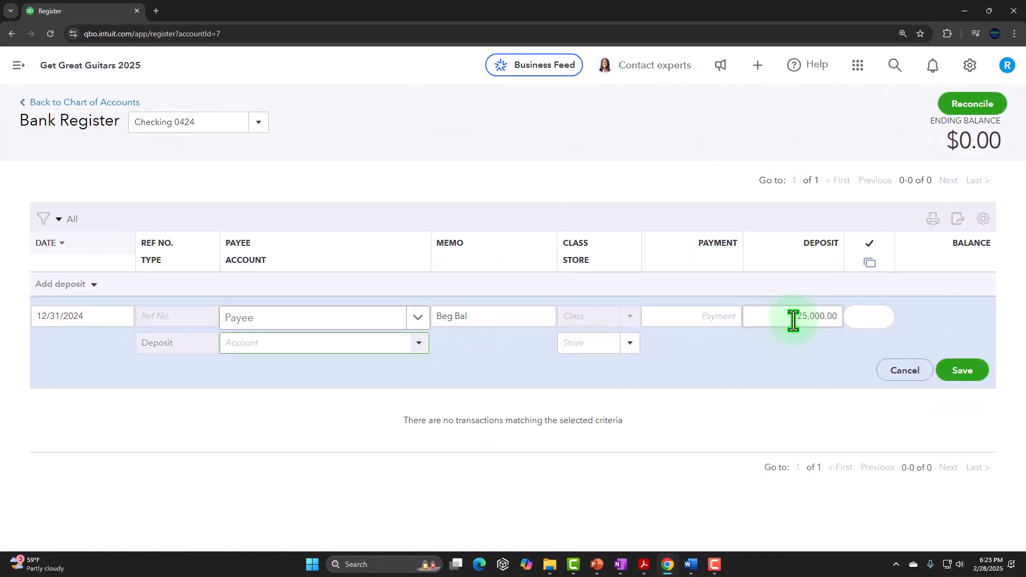
Assign the deposit to the Opening balance equity account and save the transaction.
{"action": "type", "text": "Be"}
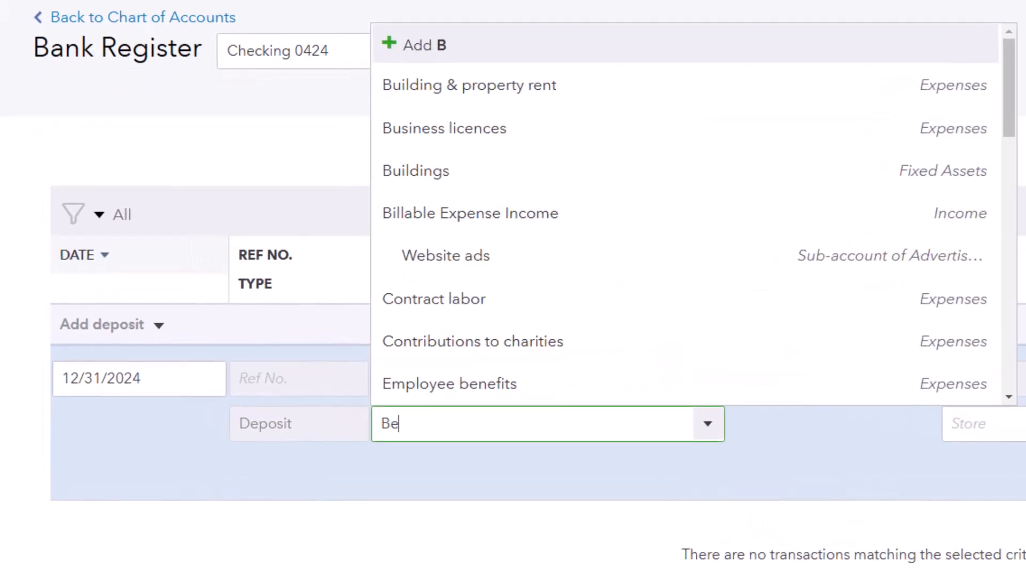
{"action": "key", "text": "BackSpace"}
{"action": "key", "text": "BackSpace"}
{"action": "type", "text": "Opening balance equity"}
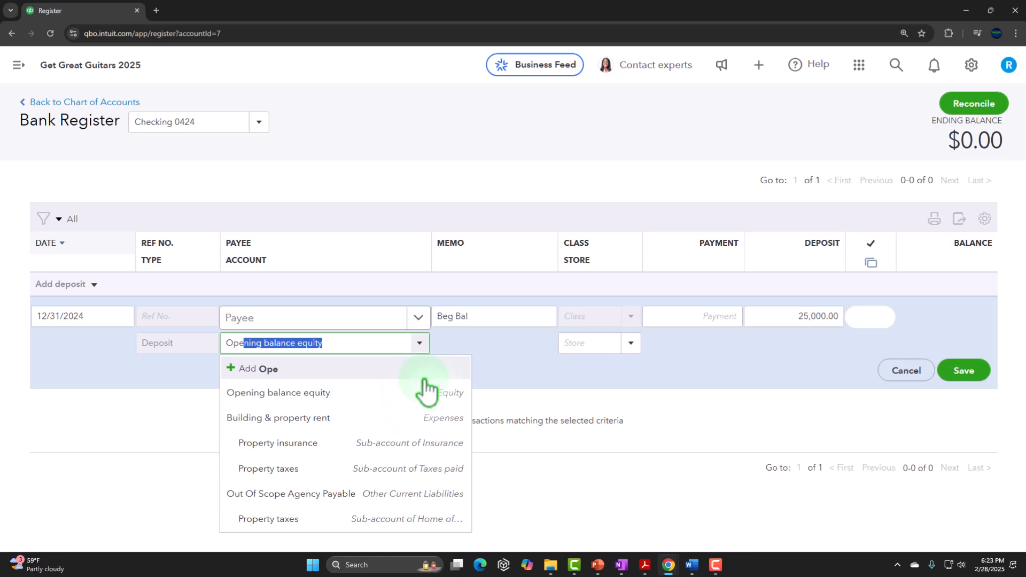
{"action": "left_click", "coordinate": [719, 511]}
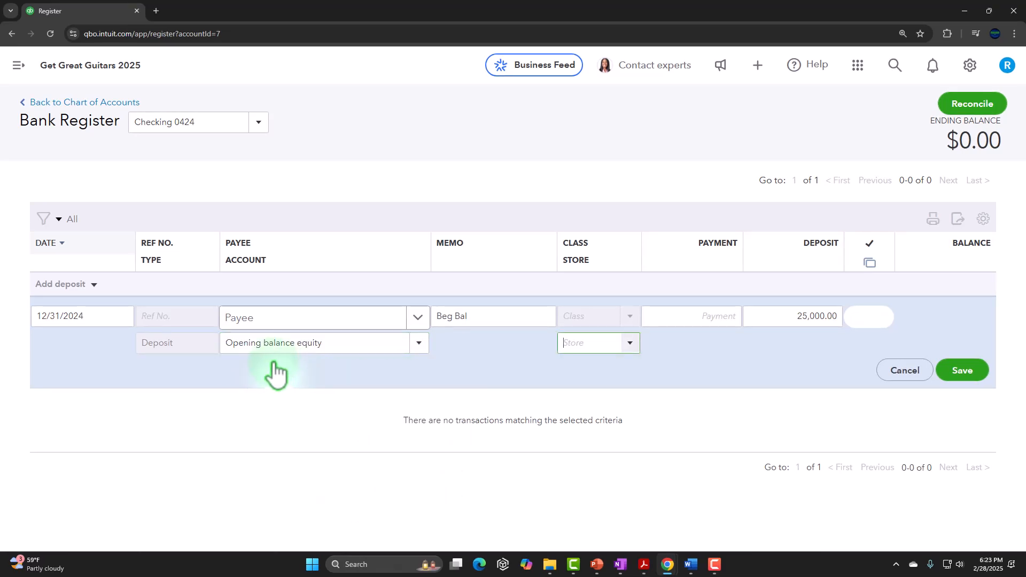
{"action": "left_click", "coordinate": [959, 374]}
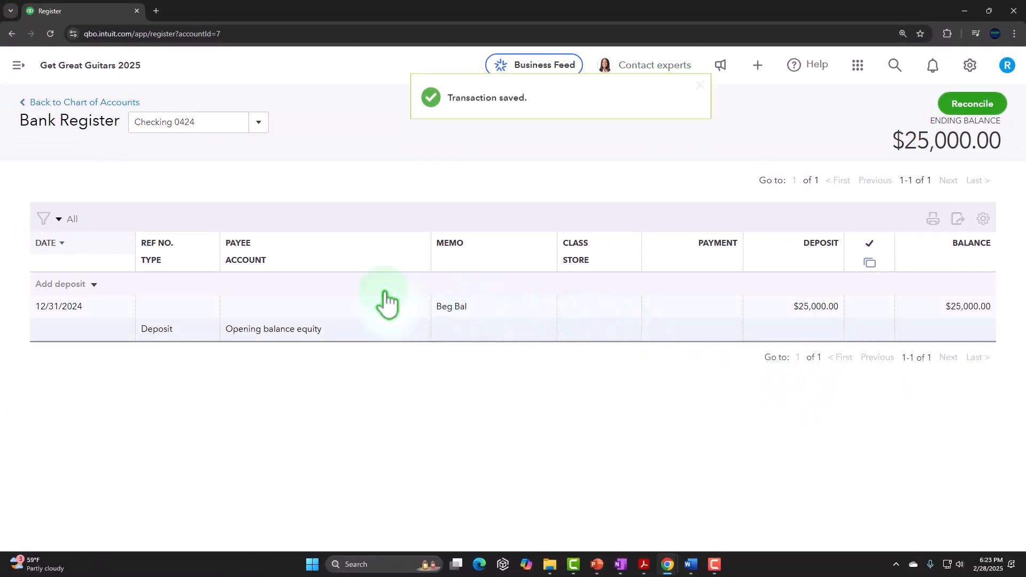
Go to the standard reports and open the Balance Sheet and Profit and Loss reports in separate new browser tabs.
{"action": "left_click", "coordinate": [18, 67]}
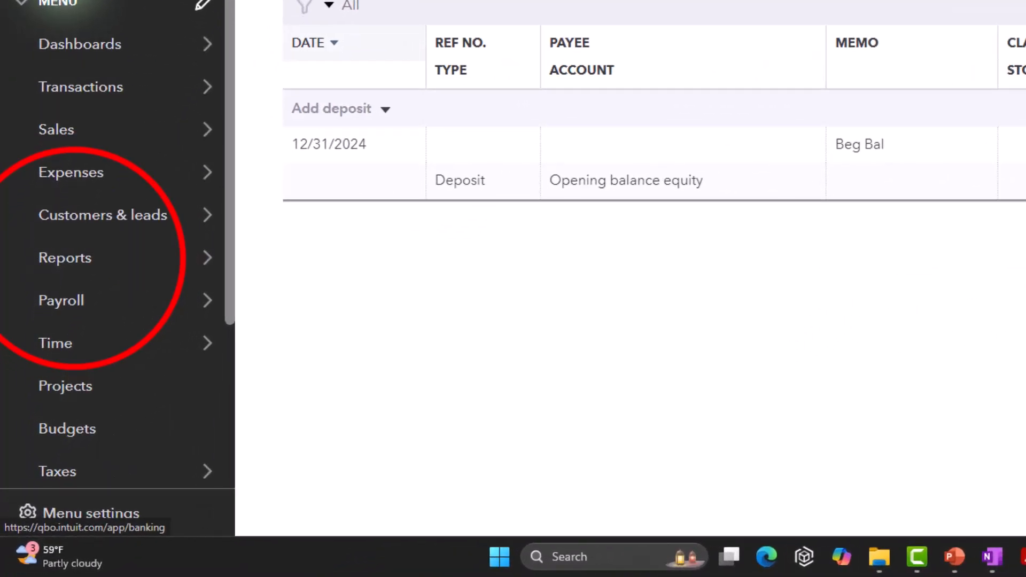
{"action": "left_click", "coordinate": [72, 262]}
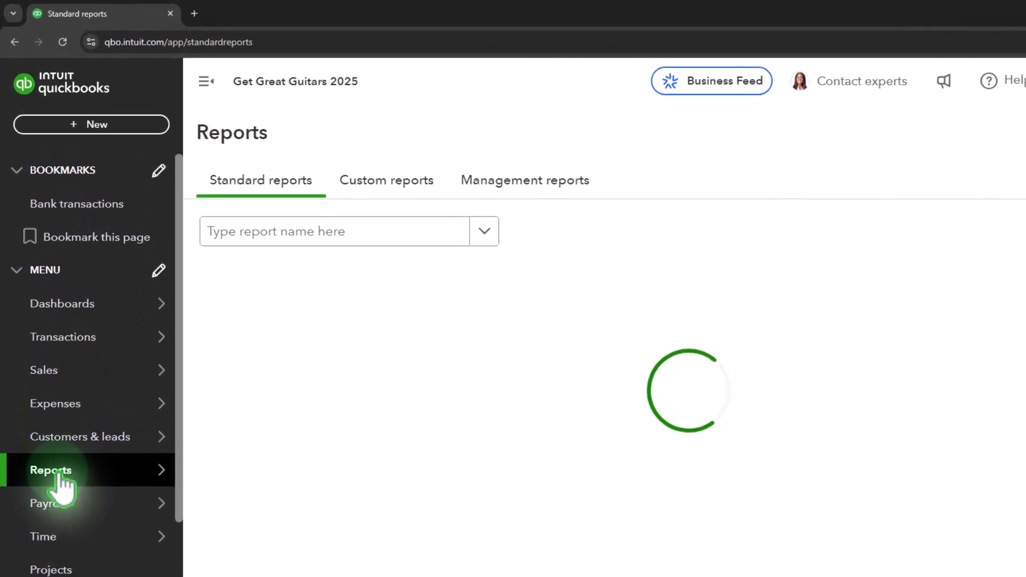
{"action": "left_click", "coordinate": [162, 66]}
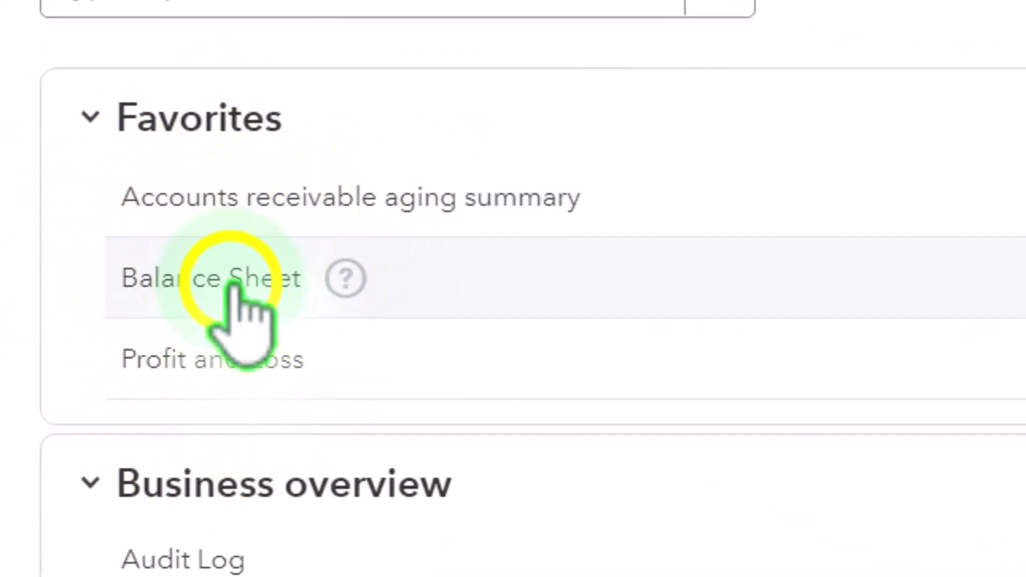
{"action": "right_click", "coordinate": [243, 291]}
{"action": "left_click", "coordinate": [369, 323]}
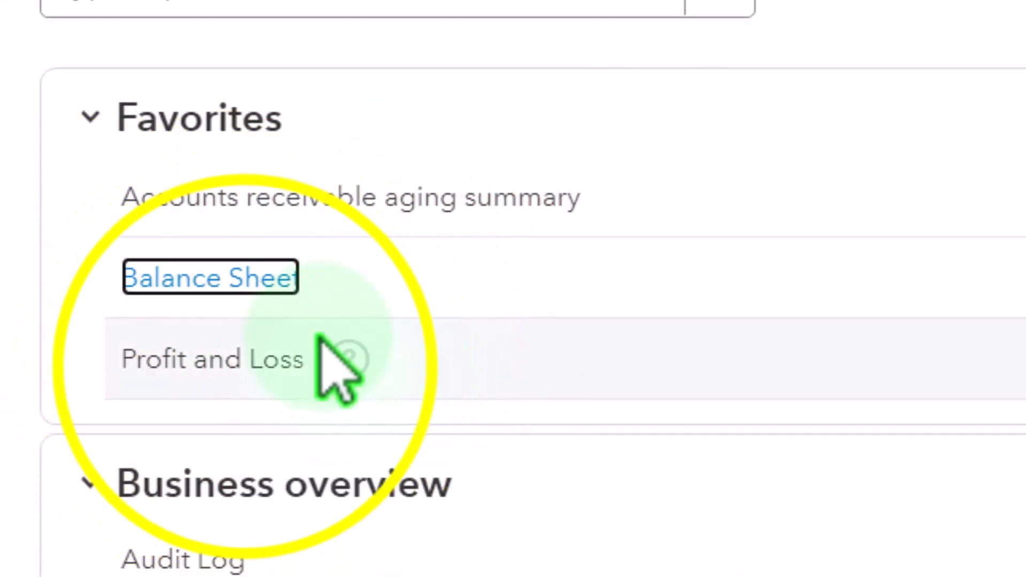
{"action": "right_click", "coordinate": [246, 369]}
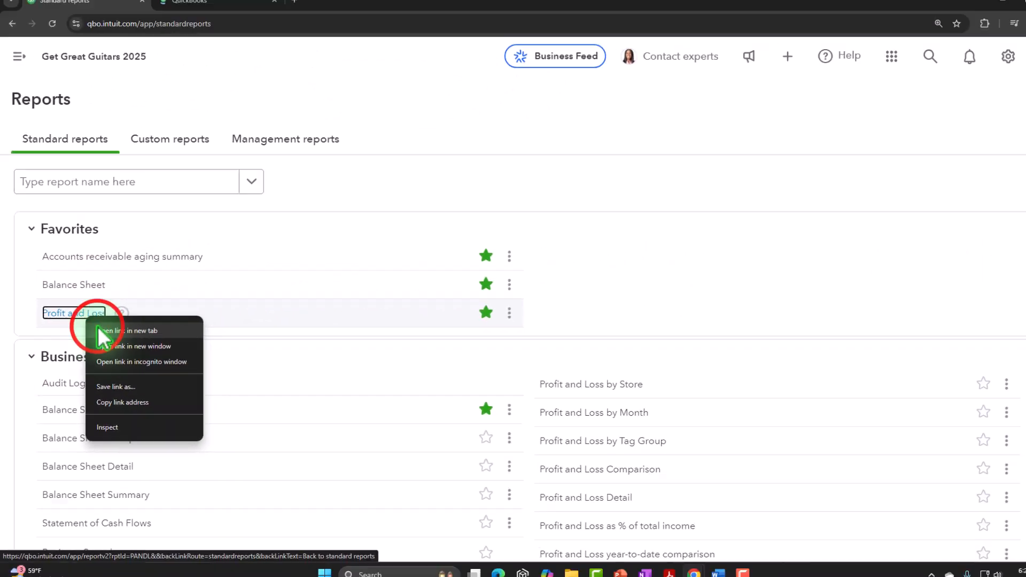
{"action": "left_click", "coordinate": [99, 330]}
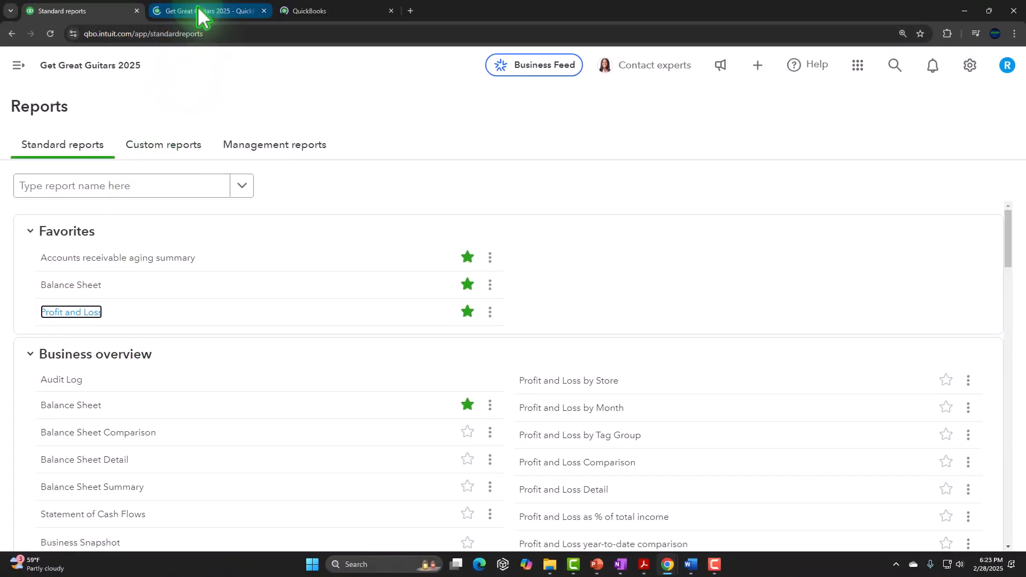
In the Balance Sheet report, set the period to 01/01/2024 through 12/31/2024 and display columns by Years.
{"action": "left_click", "coordinate": [200, 13]}
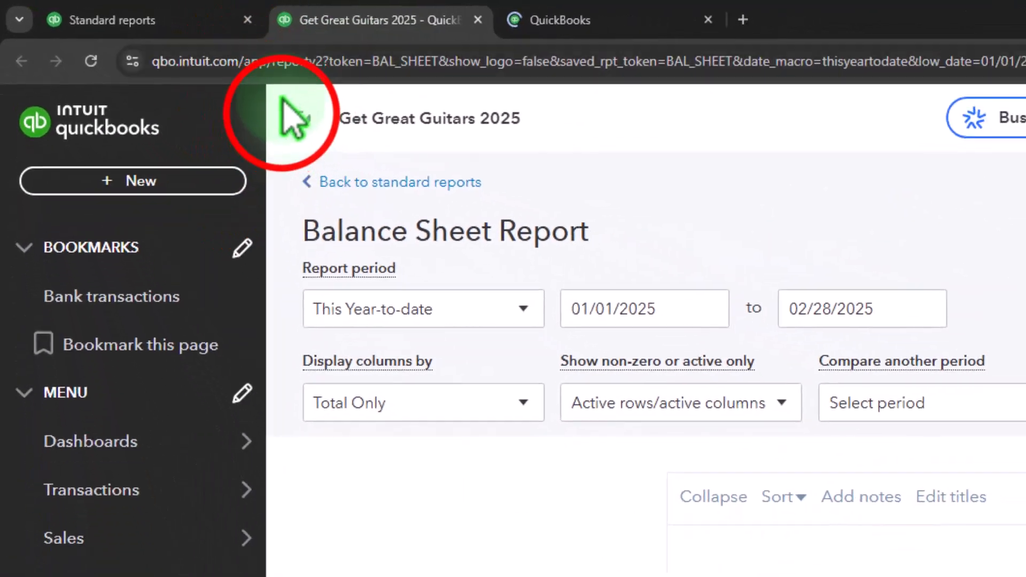
{"action": "left_click", "coordinate": [293, 114]}
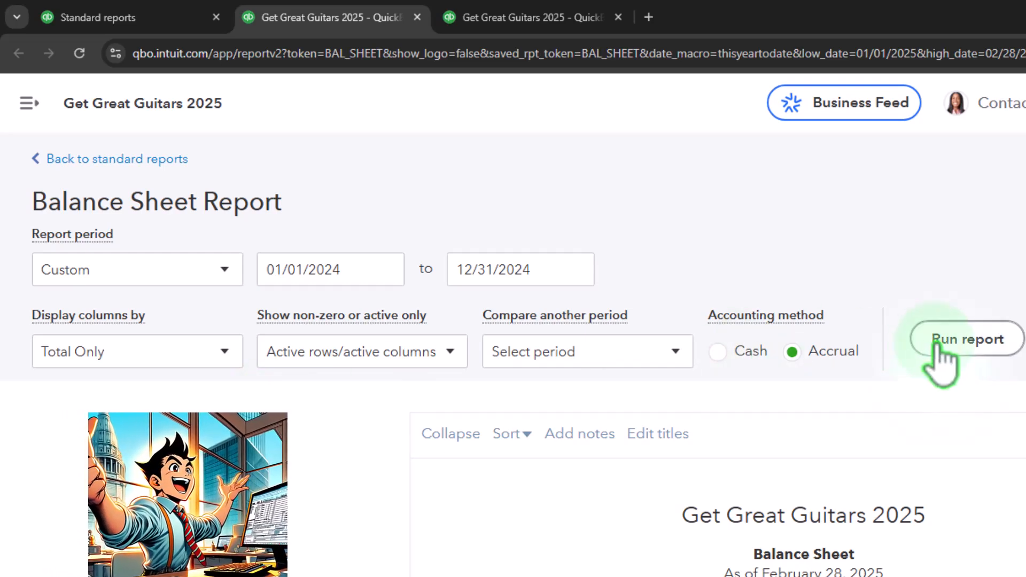
{"action": "left_click", "coordinate": [220, 354]}
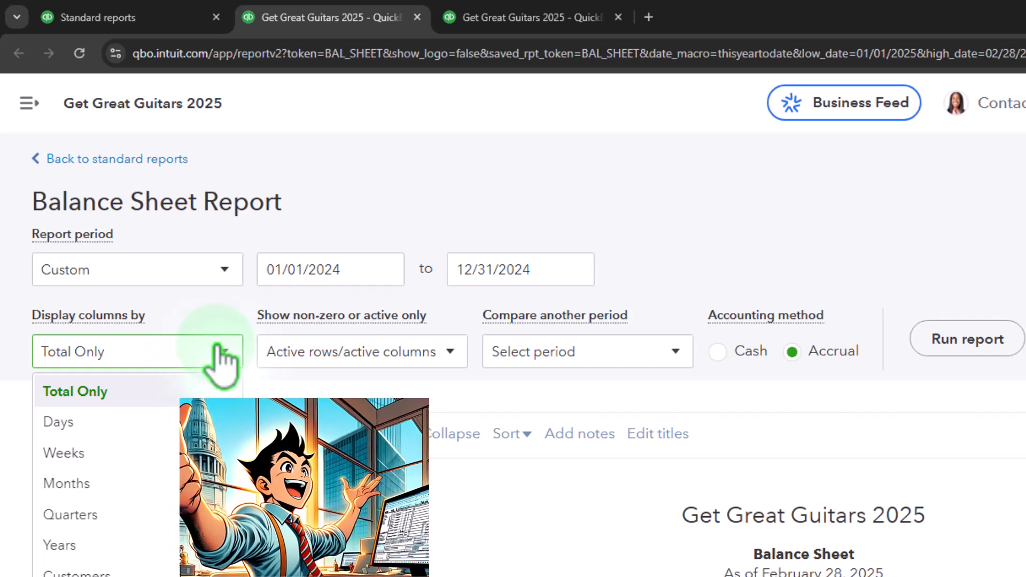
{"action": "left_click", "coordinate": [148, 553]}
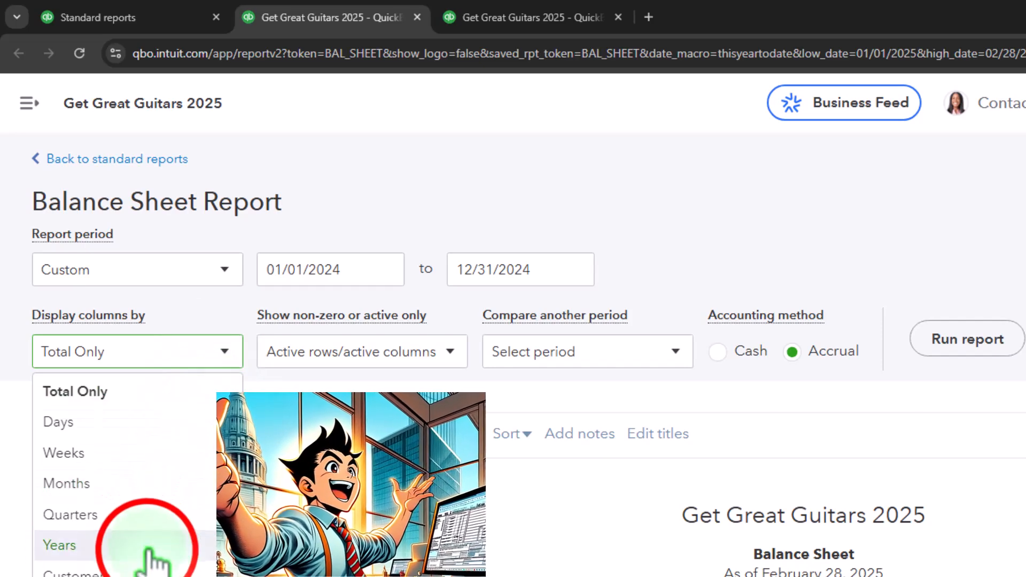
Extend the Balance Sheet's end date to 12/31/2025, run the report and review its assets, liabilities and equity.
{"action": "left_click", "coordinate": [550, 270]}
{"action": "left_click", "coordinate": [549, 269]}
{"action": "key", "text": "BackSpace"}
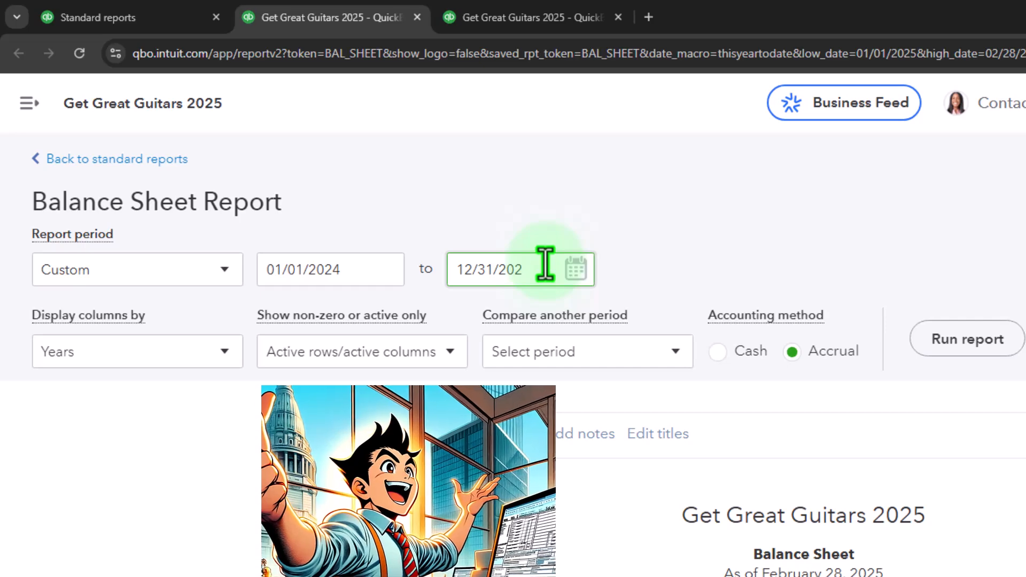
{"action": "type", "text": "5"}
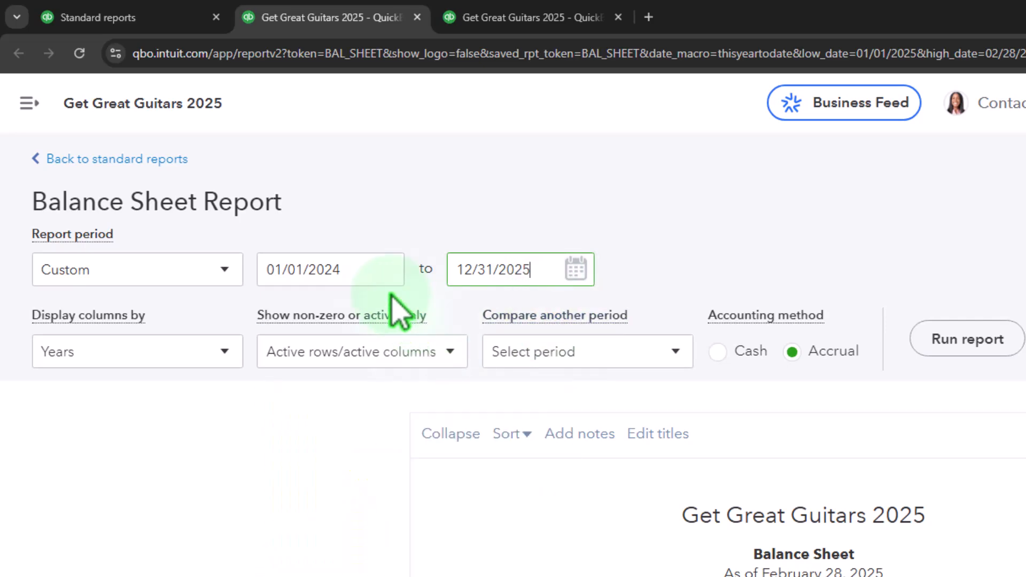
{"action": "left_click", "coordinate": [967, 340]}
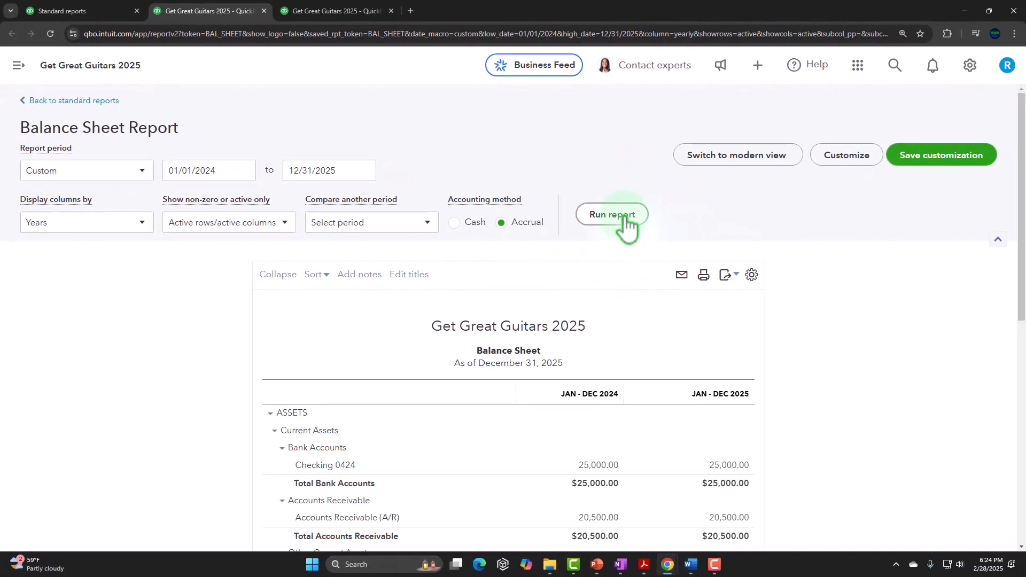
{"action": "scroll", "coordinate": [614, 241], "scroll_direction": "down", "scroll_amount": 6}
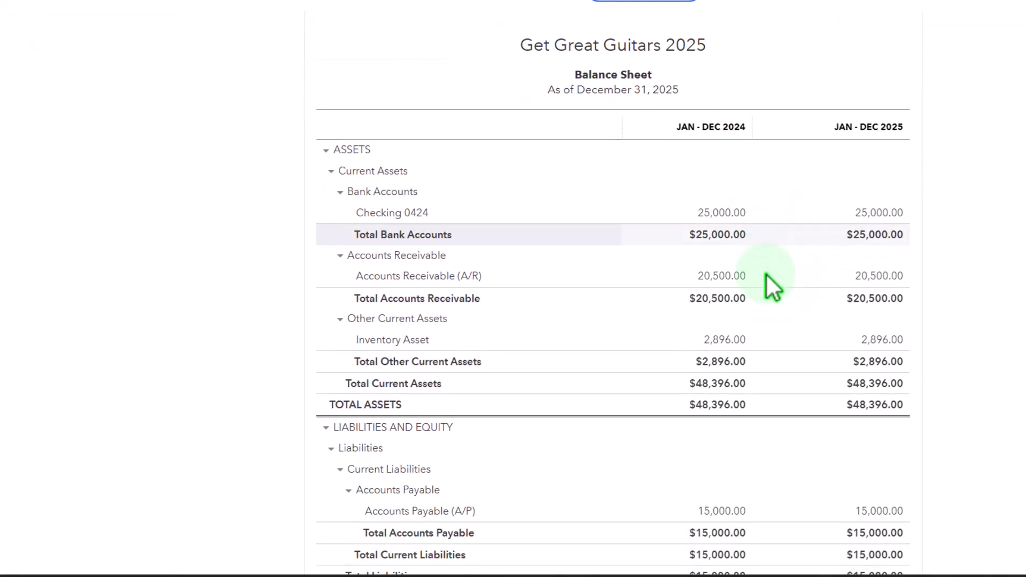
{"action": "scroll", "coordinate": [770, 283], "scroll_direction": "down", "scroll_amount": 3}
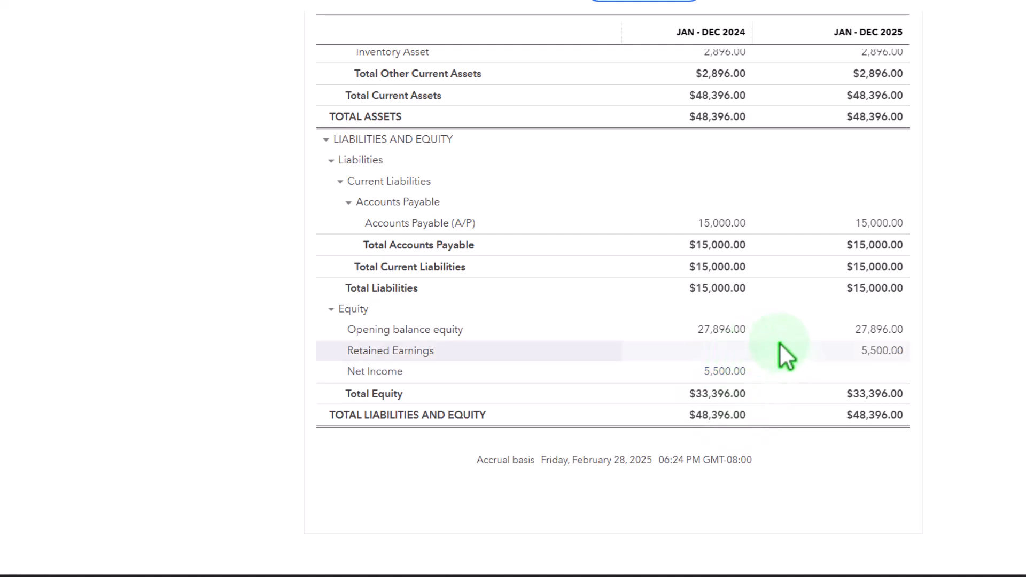
{"action": "scroll", "coordinate": [896, 345], "scroll_direction": "up", "scroll_amount": 10}
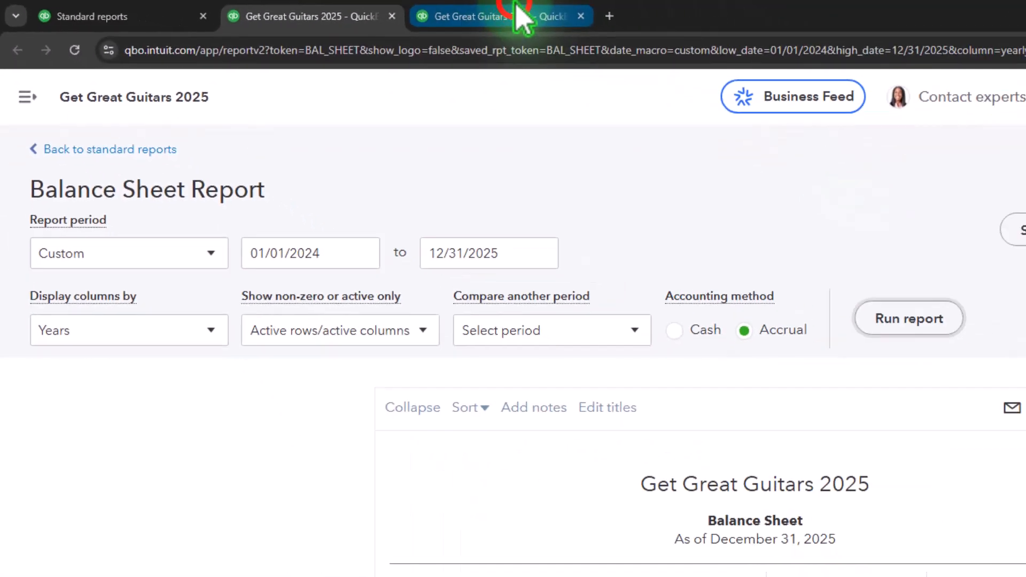
Set the Profit and Loss report to 01/01/2024 through 12/31/2025 with columns by Years, run it and review the income.
{"action": "left_click", "coordinate": [342, 11]}
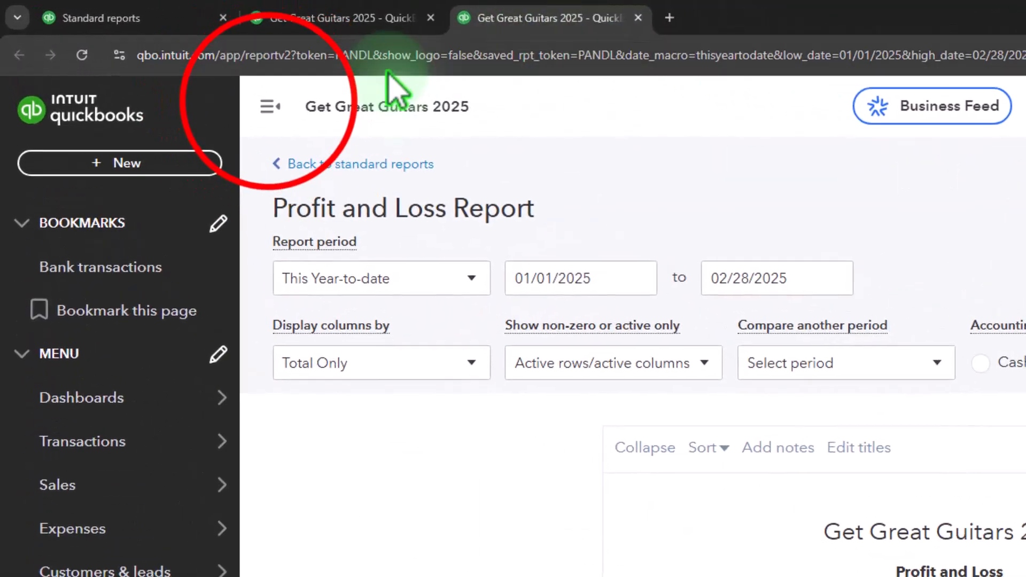
{"action": "left_click", "coordinate": [269, 104]}
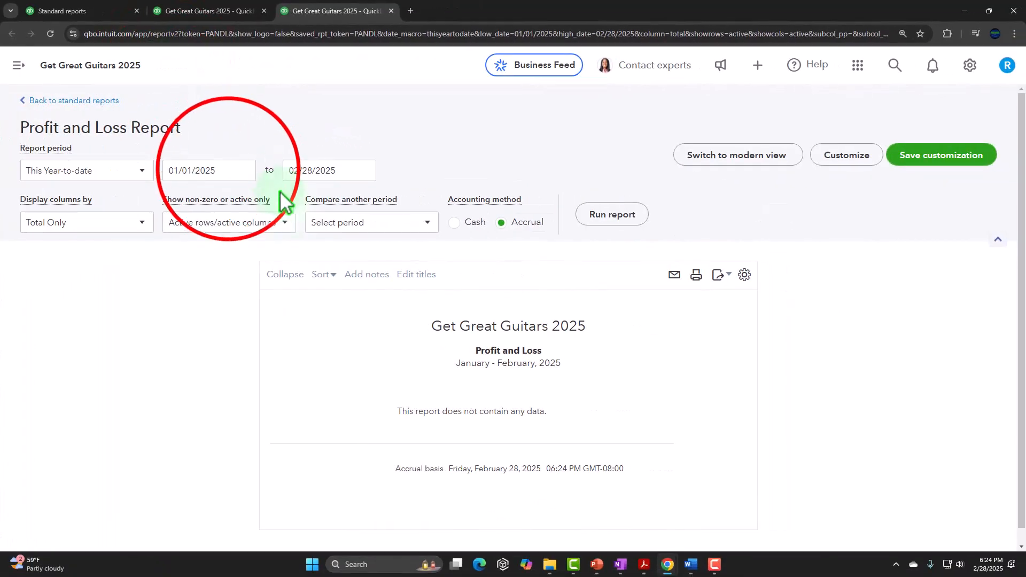
{"action": "left_click_drag", "start_coordinate": [373, 275], "coordinate": [214, 238]}
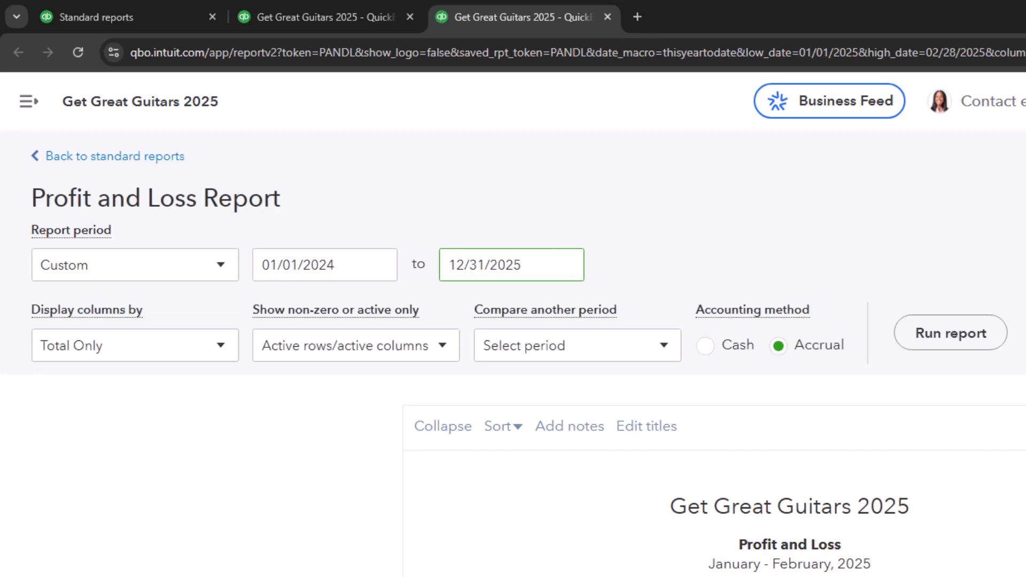
{"action": "left_click", "coordinate": [220, 345]}
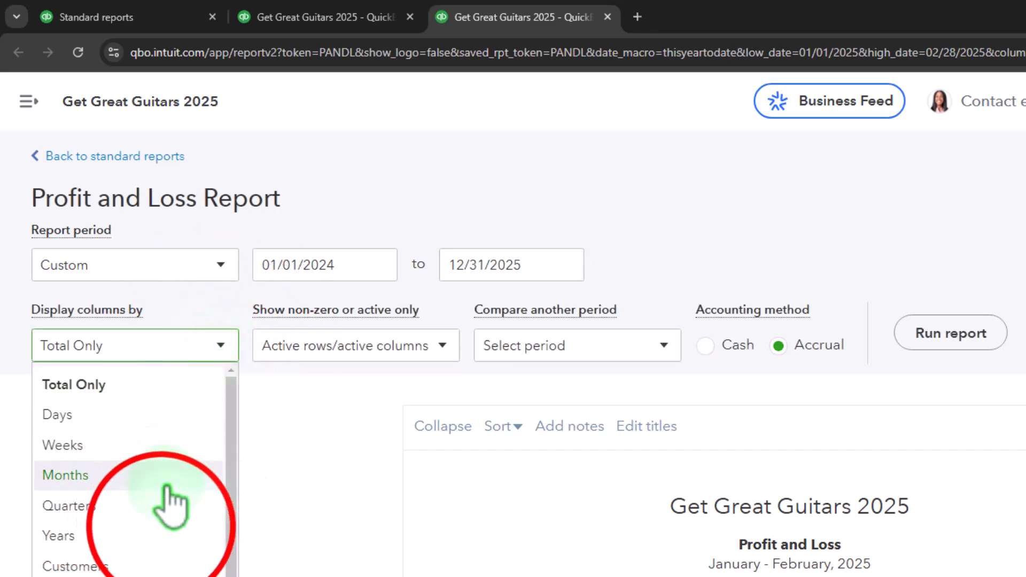
{"action": "left_click", "coordinate": [157, 535]}
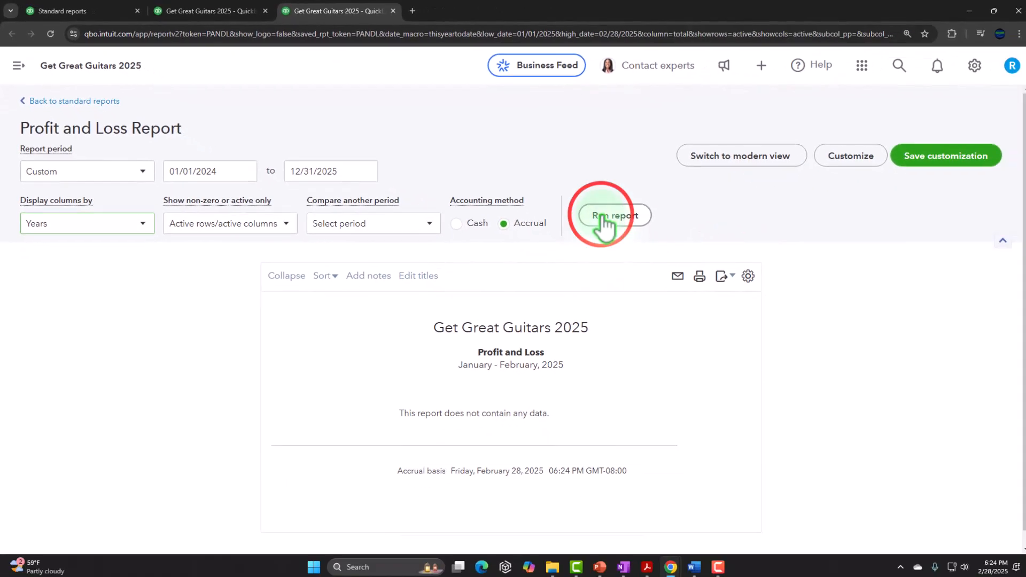
{"action": "left_click", "coordinate": [814, 292]}
{"action": "scroll", "coordinate": [807, 299], "scroll_direction": "down", "scroll_amount": 3}
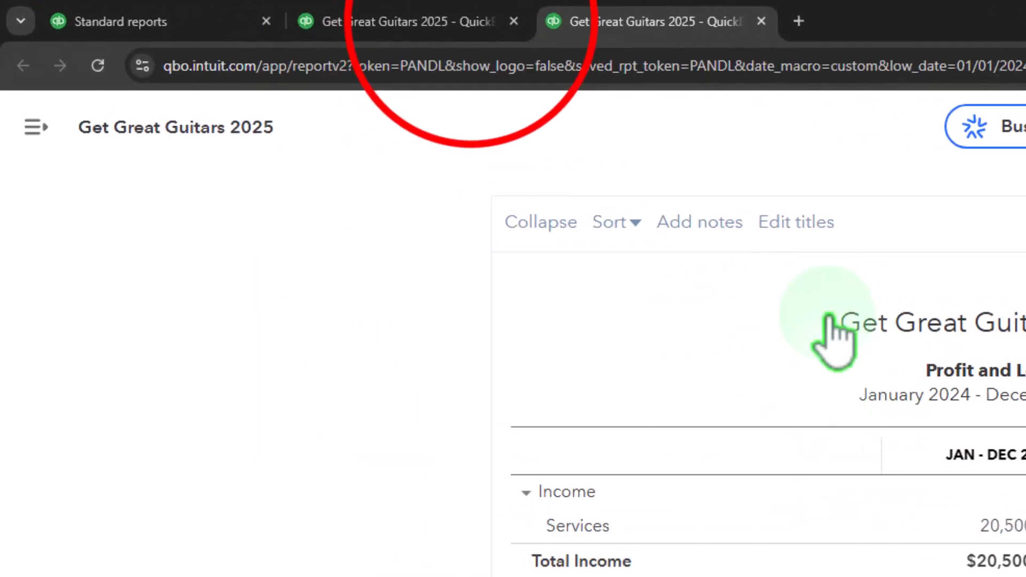
On the Balance Sheet, drill into the 2024 Checking balance down to its bank deposit, review it and return to the report.
{"action": "left_click", "coordinate": [340, 21]}
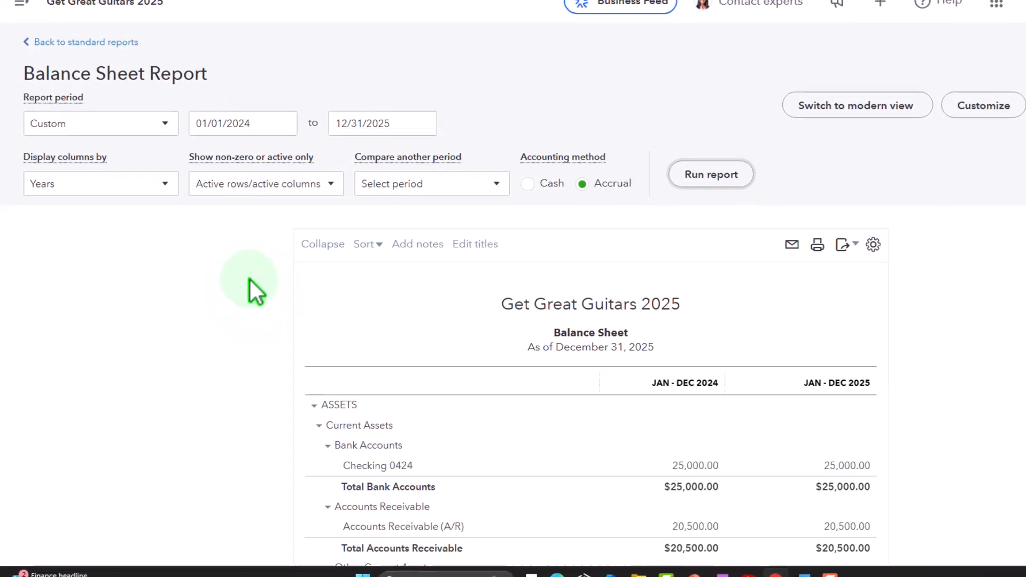
{"action": "scroll", "coordinate": [251, 281], "scroll_direction": "down", "scroll_amount": 4}
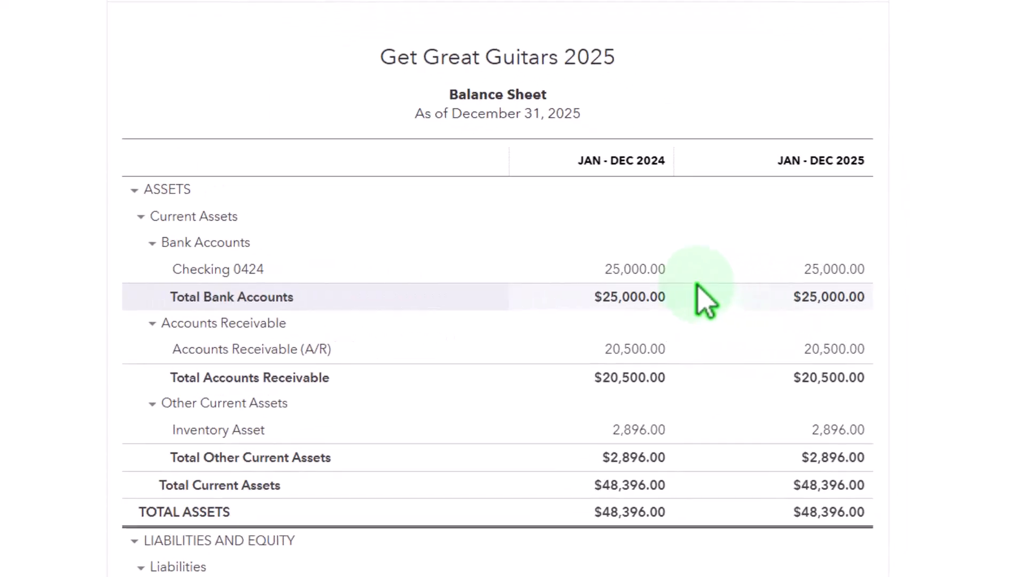
{"action": "left_click", "coordinate": [734, 276]}
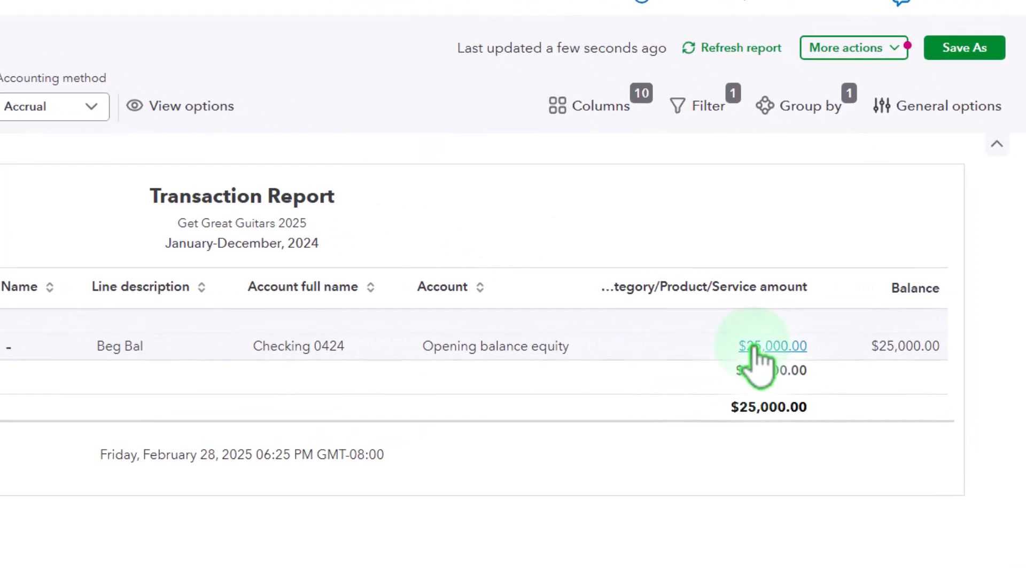
{"action": "left_click", "coordinate": [754, 346]}
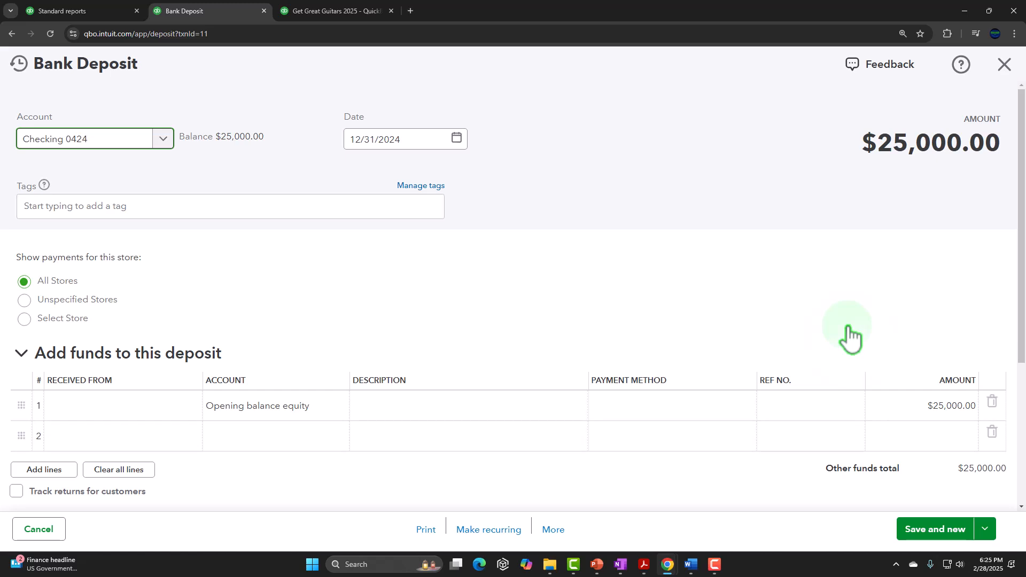
{"action": "scroll", "coordinate": [849, 337], "scroll_direction": "down", "scroll_amount": 1}
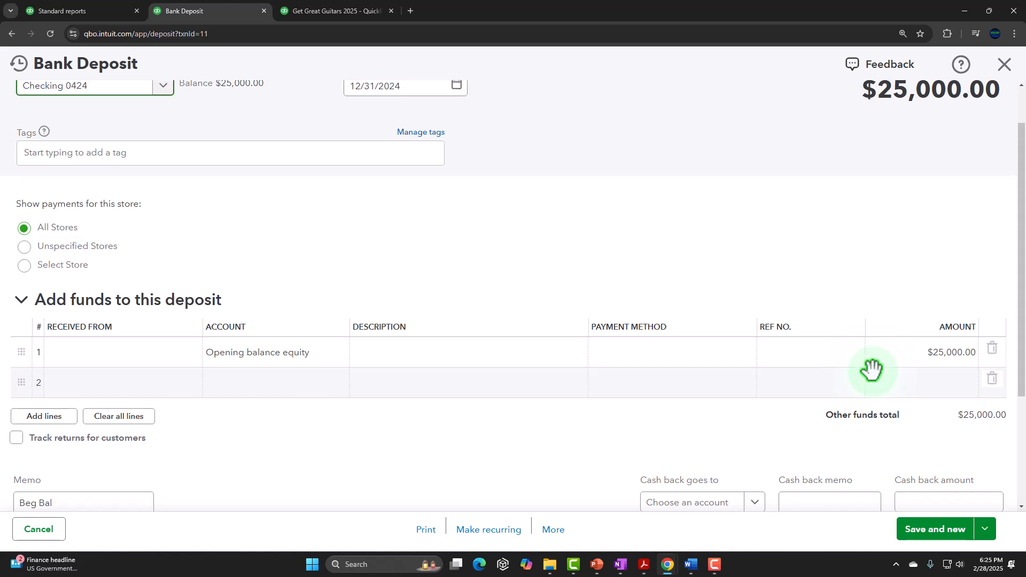
{"action": "scroll", "coordinate": [872, 369], "scroll_direction": "up", "scroll_amount": 1}
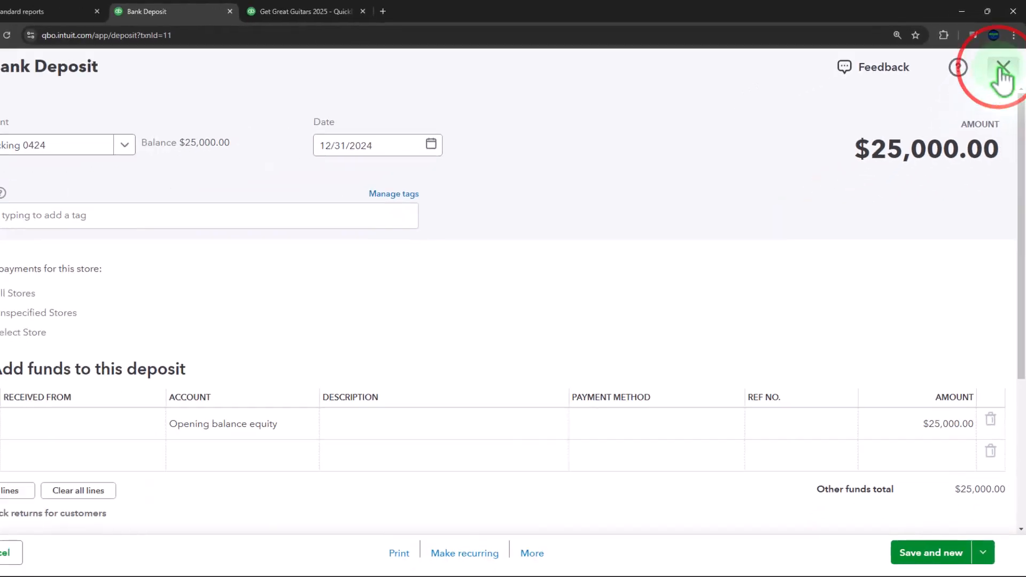
{"action": "left_click", "coordinate": [986, 107]}
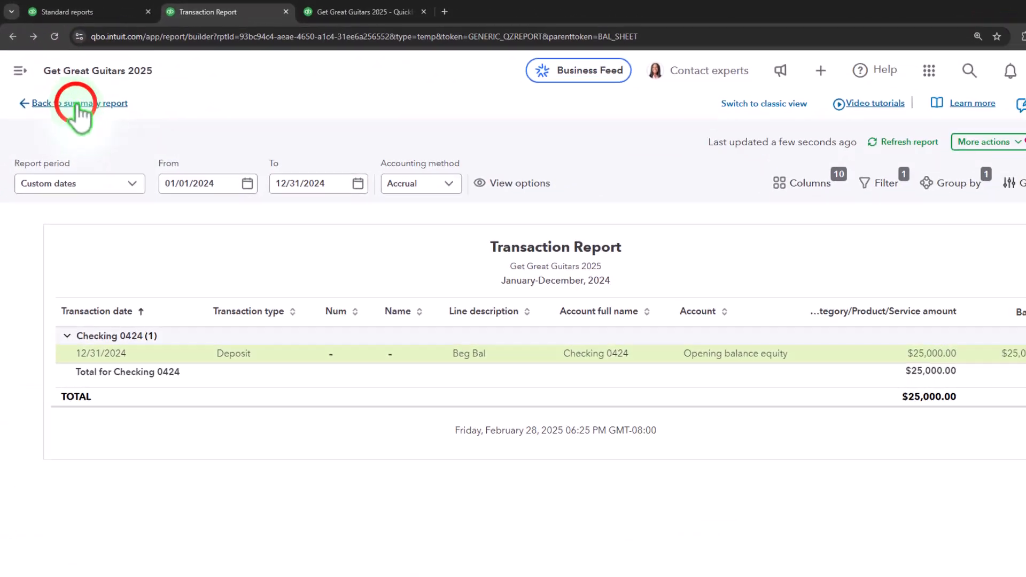
{"action": "left_click", "coordinate": [77, 104]}
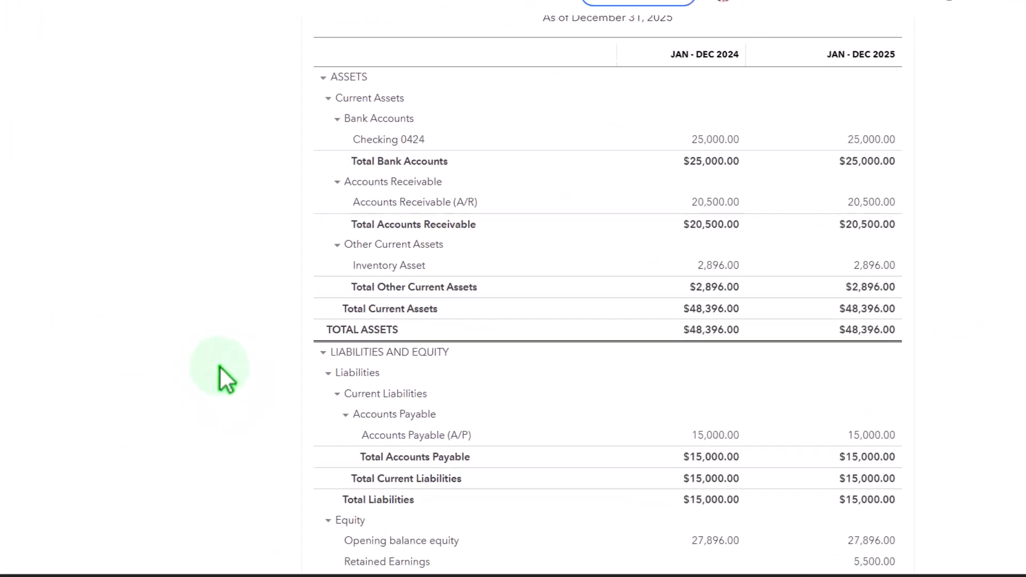
Drill into the 2024 Opening balance equity amount, review its transactions and return to the Balance Sheet.
{"action": "scroll", "coordinate": [220, 366], "scroll_direction": "down", "scroll_amount": 4}
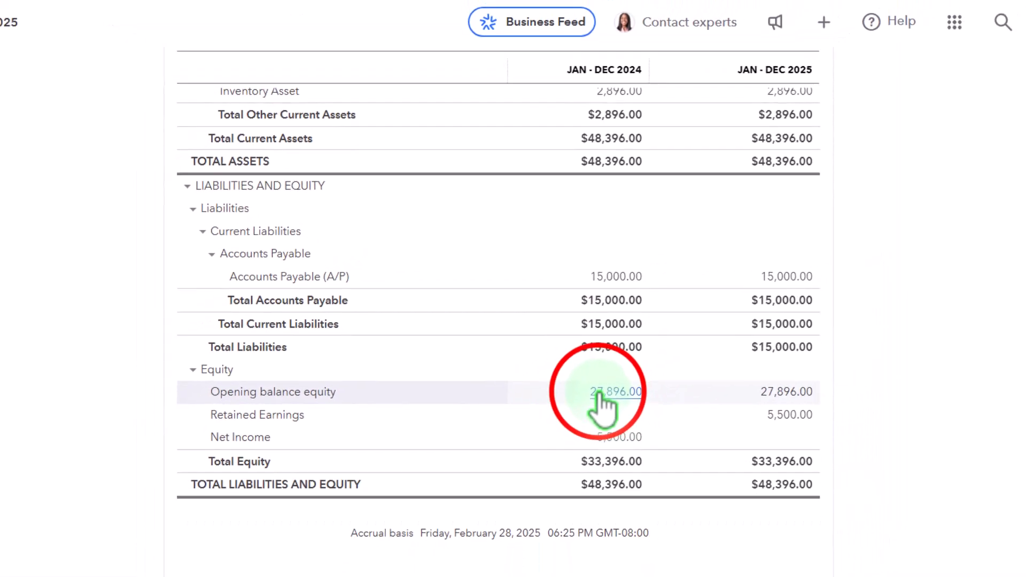
{"action": "left_click", "coordinate": [598, 394]}
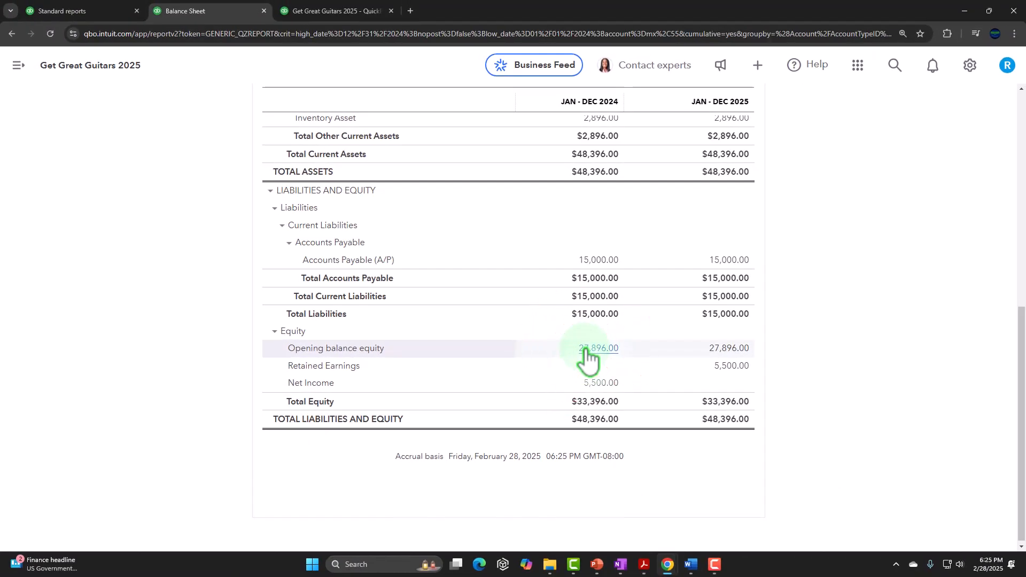
{"action": "scroll", "coordinate": [588, 358], "scroll_direction": "down", "scroll_amount": 2}
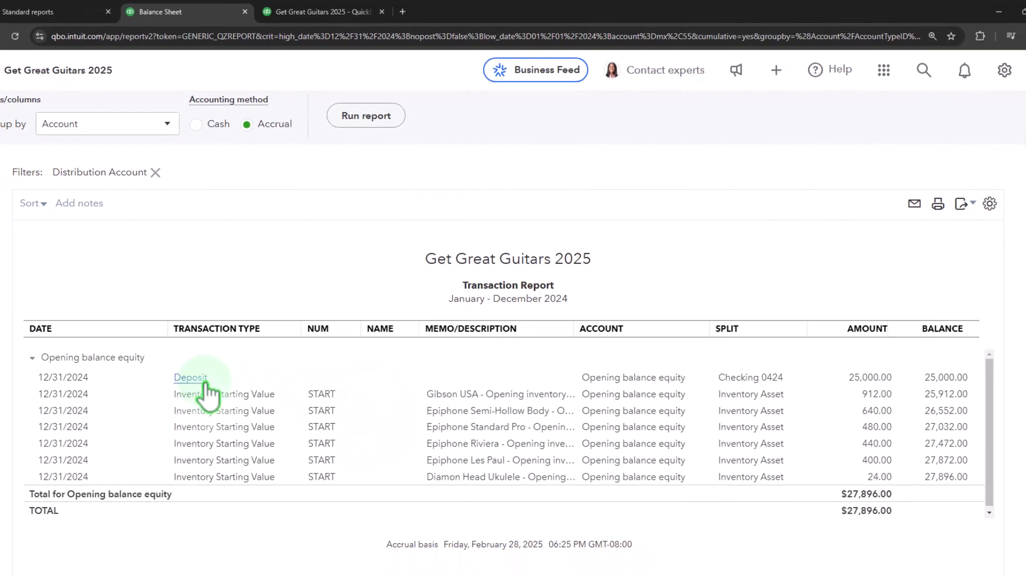
{"action": "scroll", "coordinate": [205, 382], "scroll_direction": "up", "scroll_amount": 2}
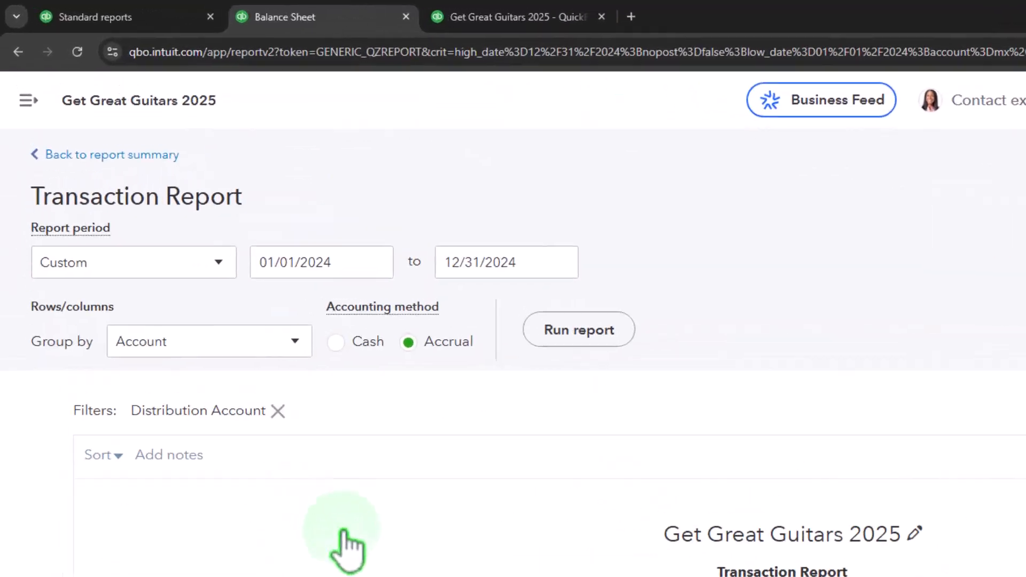
{"action": "left_click", "coordinate": [95, 128]}
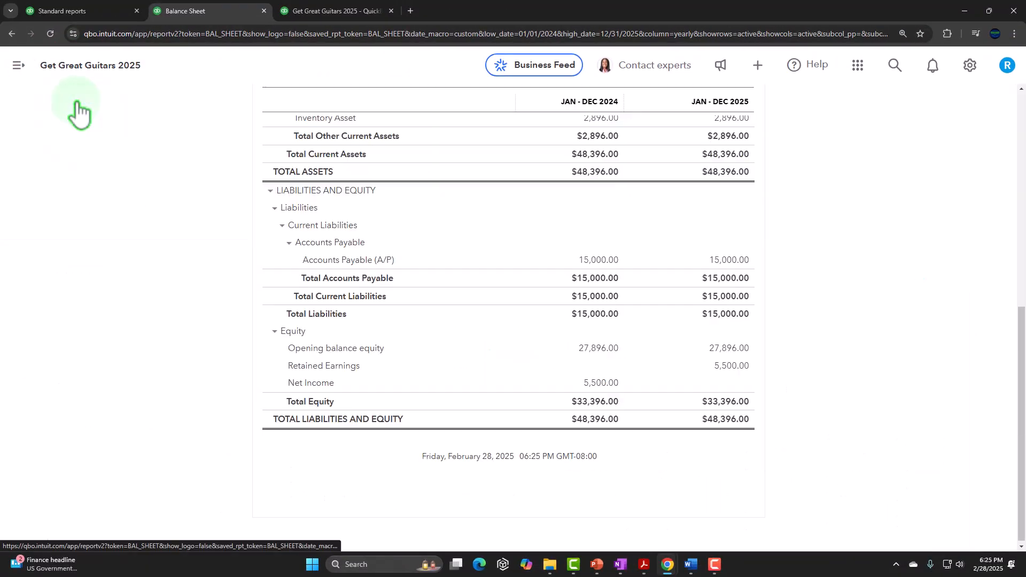
{"action": "scroll", "coordinate": [207, 223], "scroll_direction": "up", "scroll_amount": 3}
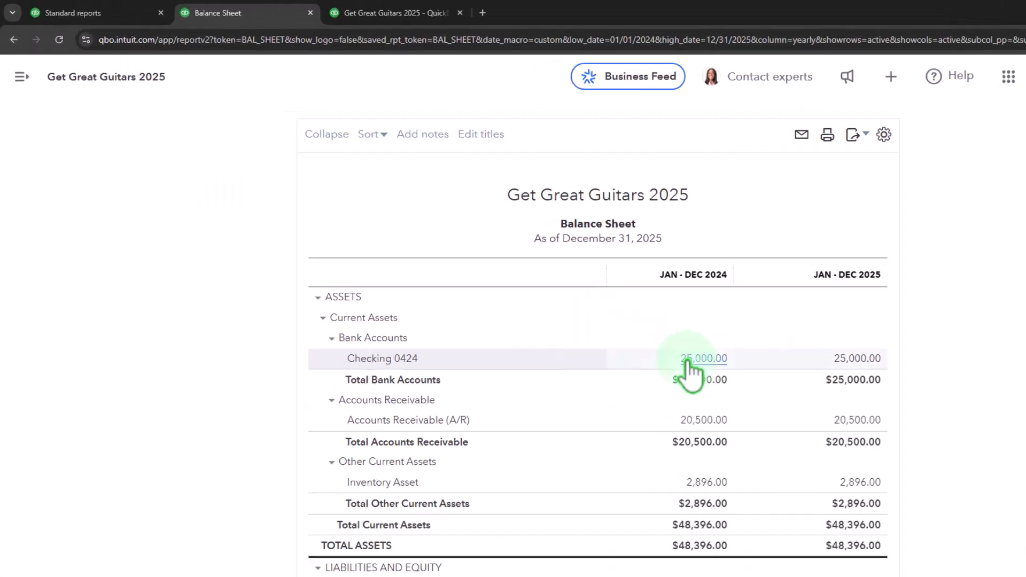
Leave the standard reports for the Transactions area and view the Reconcile page.
{"action": "left_click", "coordinate": [86, 18]}
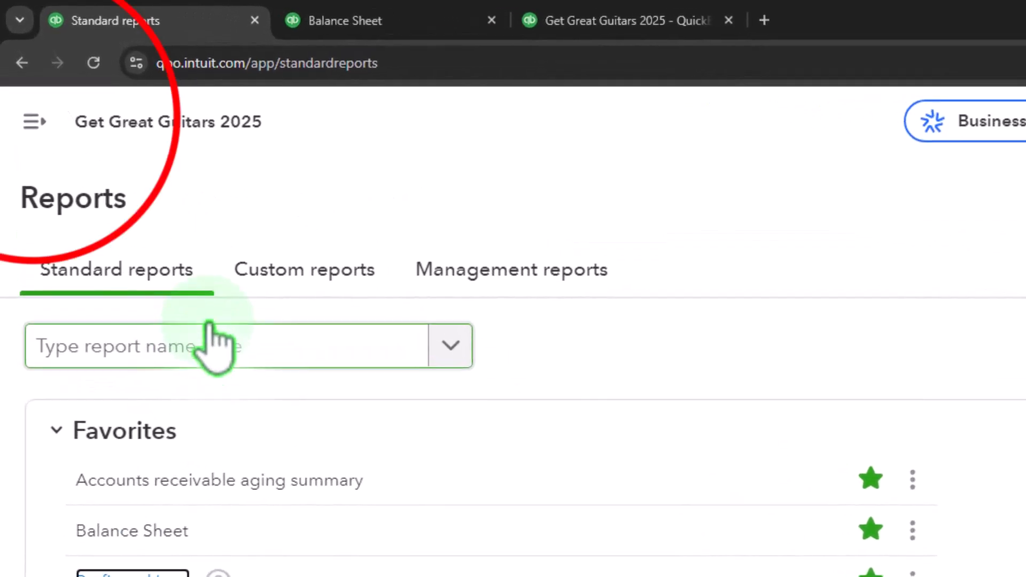
{"action": "left_click", "coordinate": [28, 107]}
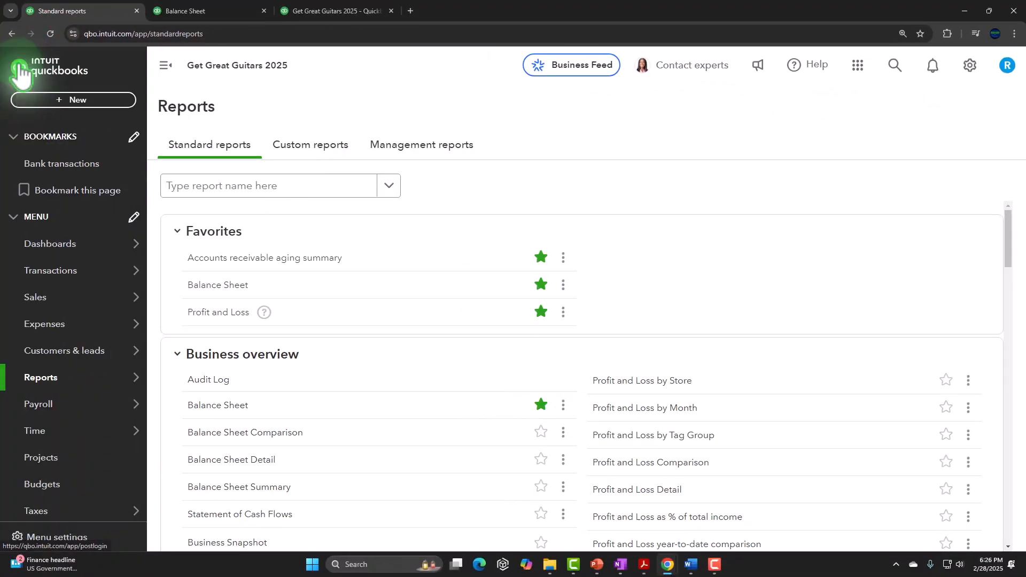
{"action": "mouse_move", "coordinate": [50, 299]}
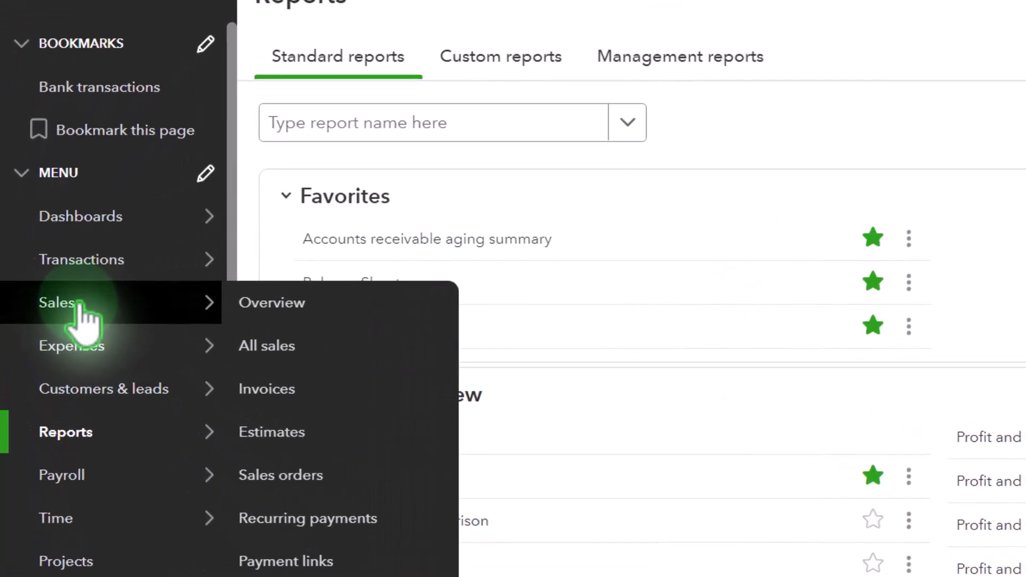
{"action": "left_click", "coordinate": [74, 259]}
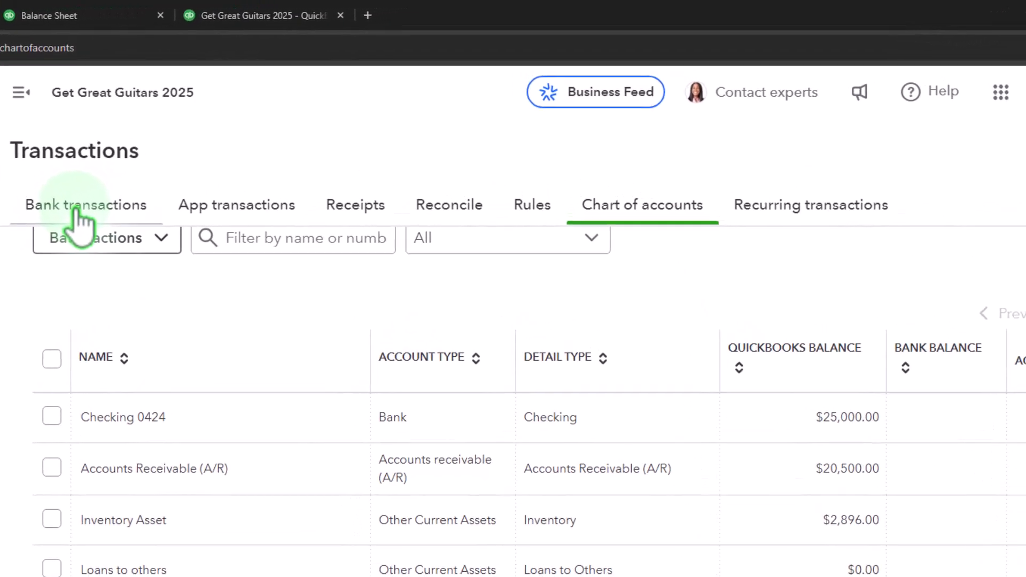
{"action": "left_click", "coordinate": [448, 205]}
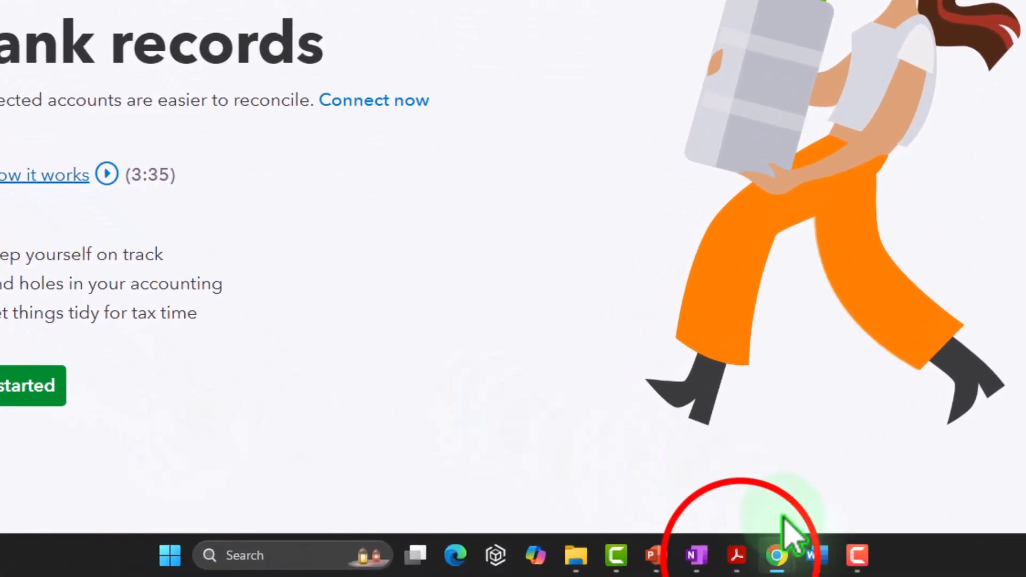
Switch to the trial balance PDF in Acrobat, check the Checking debit amount and return to QuickBooks Online.
{"action": "mouse_move", "coordinate": [729, 559]}
{"action": "left_click", "coordinate": [663, 484]}
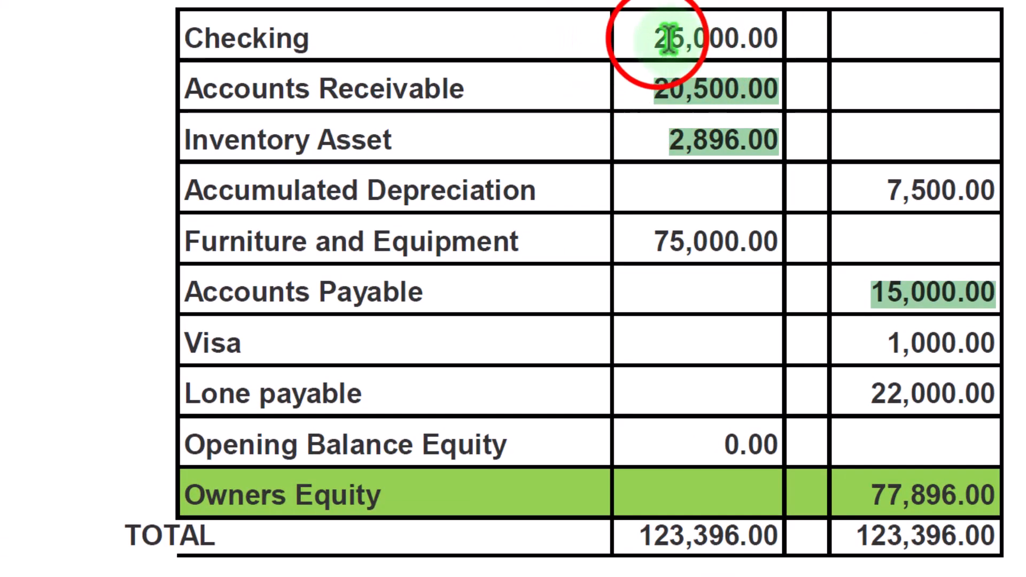
{"action": "left_click_drag", "start_coordinate": [648, 37], "coordinate": [778, 24]}
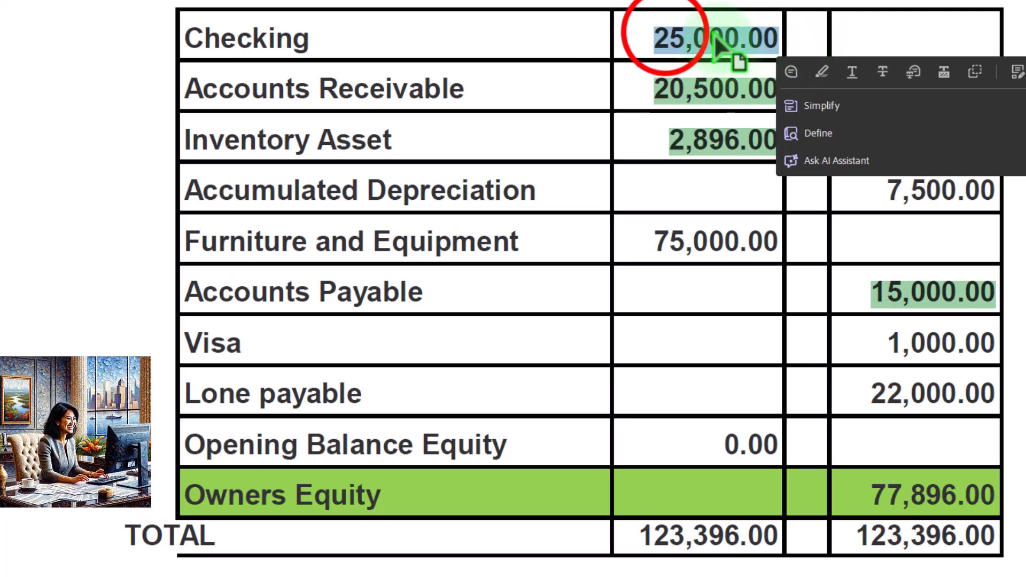
{"action": "left_click", "coordinate": [663, 33]}
{"action": "left_click_drag", "start_coordinate": [658, 29], "coordinate": [772, 13]}
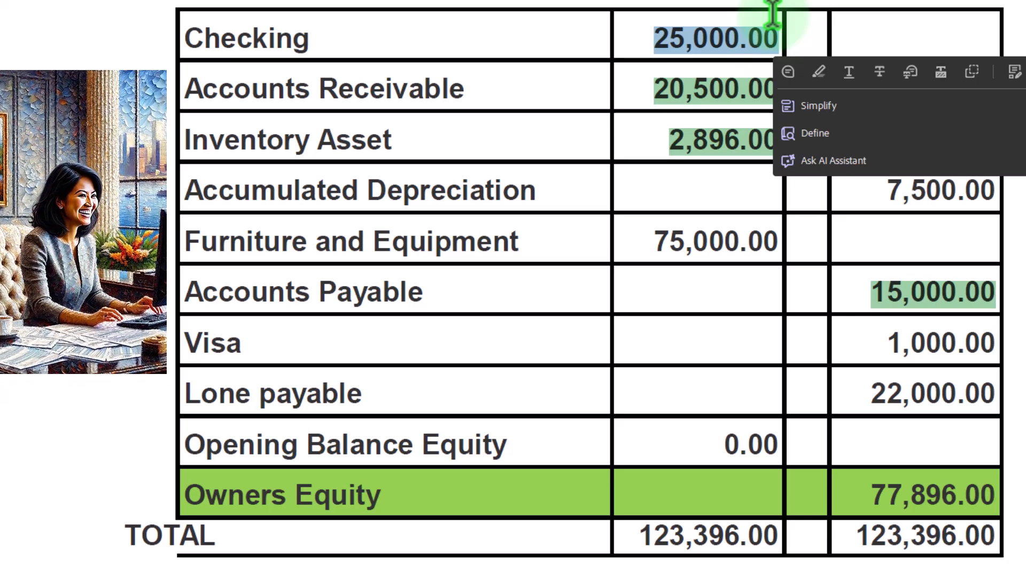
{"action": "left_click", "coordinate": [646, 42]}
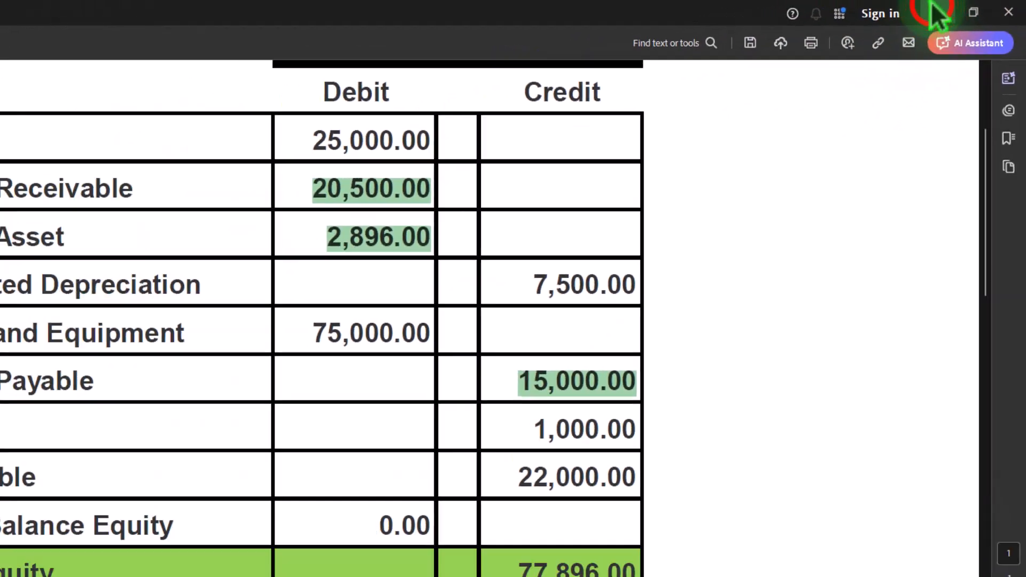
{"action": "left_click", "coordinate": [961, 10]}
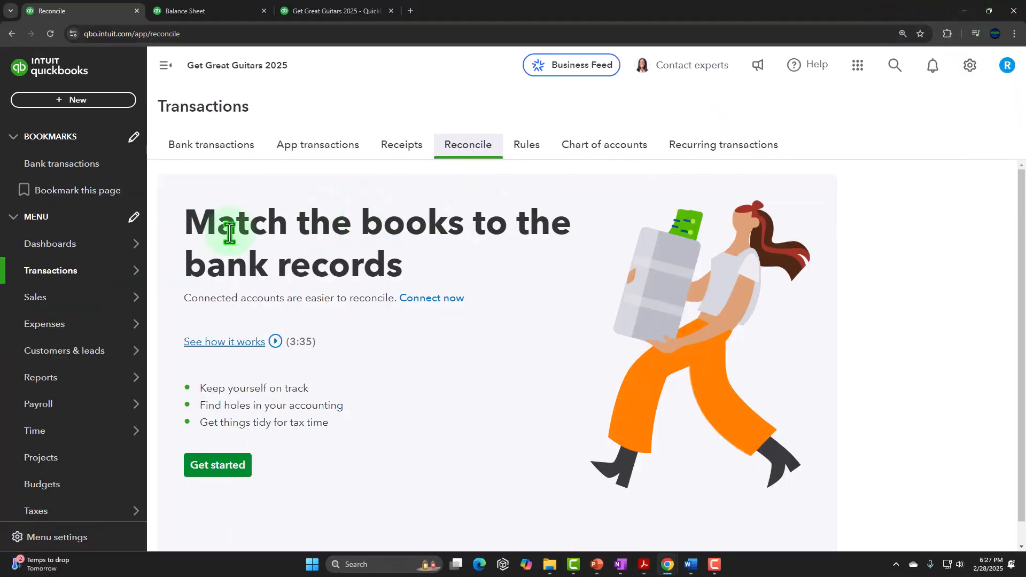
View the Bank transactions page, look at the bank options for connecting an account and close them without connecting.
{"action": "mouse_move", "coordinate": [49, 270]}
{"action": "left_click", "coordinate": [303, 191]}
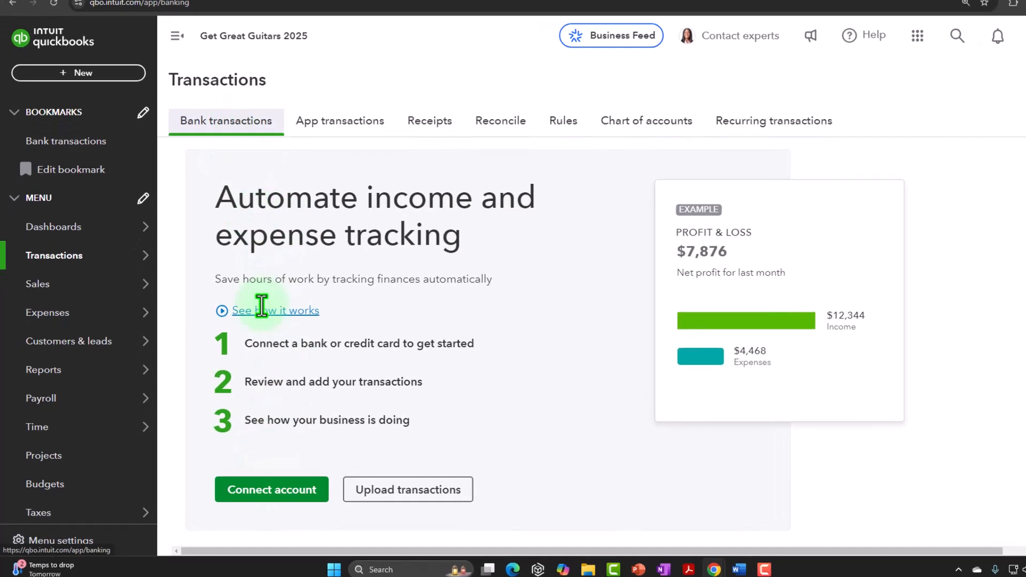
{"action": "left_click", "coordinate": [273, 490]}
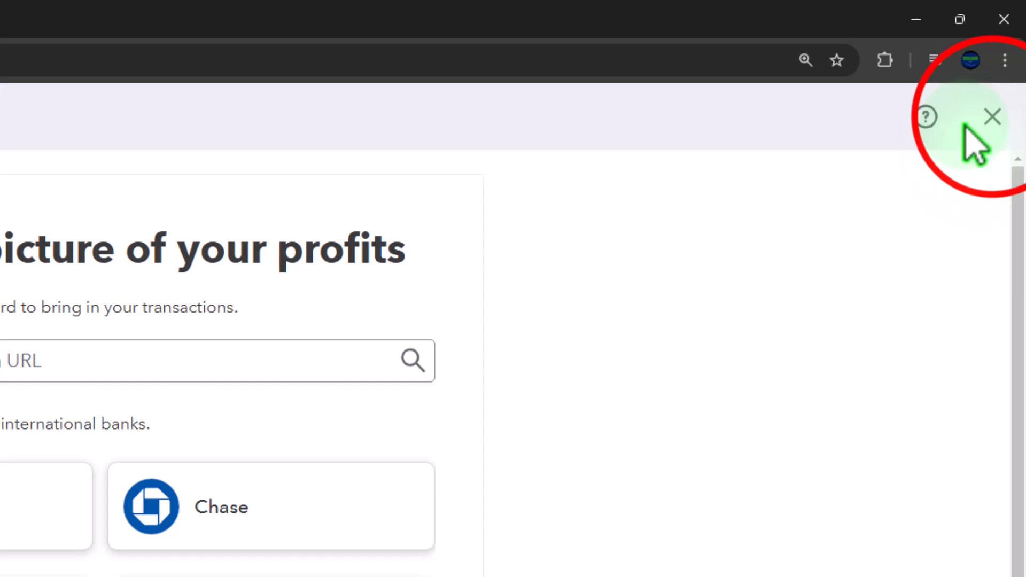
{"action": "left_click", "coordinate": [992, 117]}
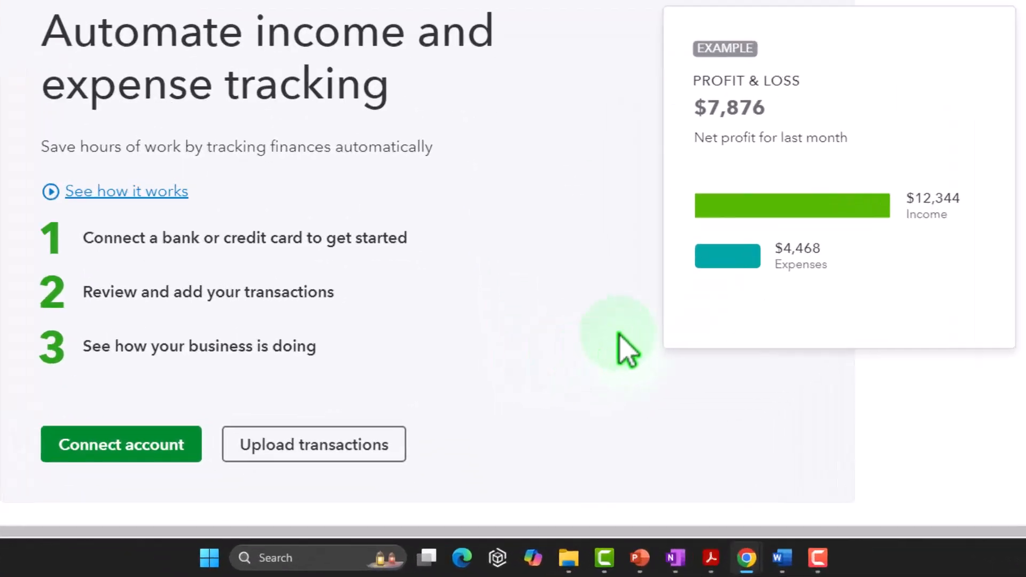
Switch to the trial balance PDF in Acrobat and highlight the Checking debit amount of 25,000.00 in green.
{"action": "left_click", "coordinate": [643, 564]}
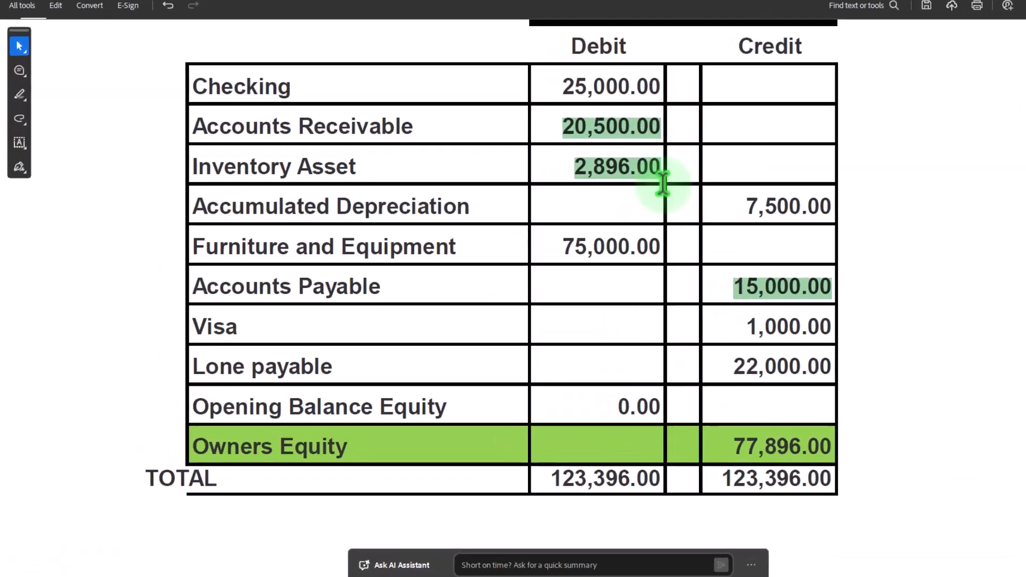
{"action": "left_click_drag", "start_coordinate": [505, 95], "coordinate": [579, 93]}
{"action": "left_click_drag", "start_coordinate": [781, 52], "coordinate": [799, 47]}
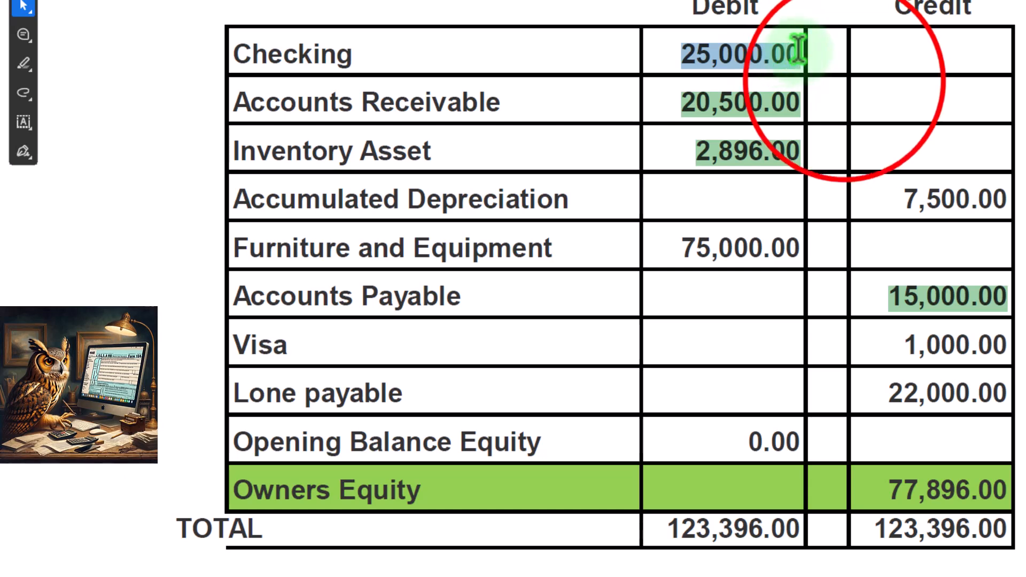
{"action": "left_click", "coordinate": [843, 80]}
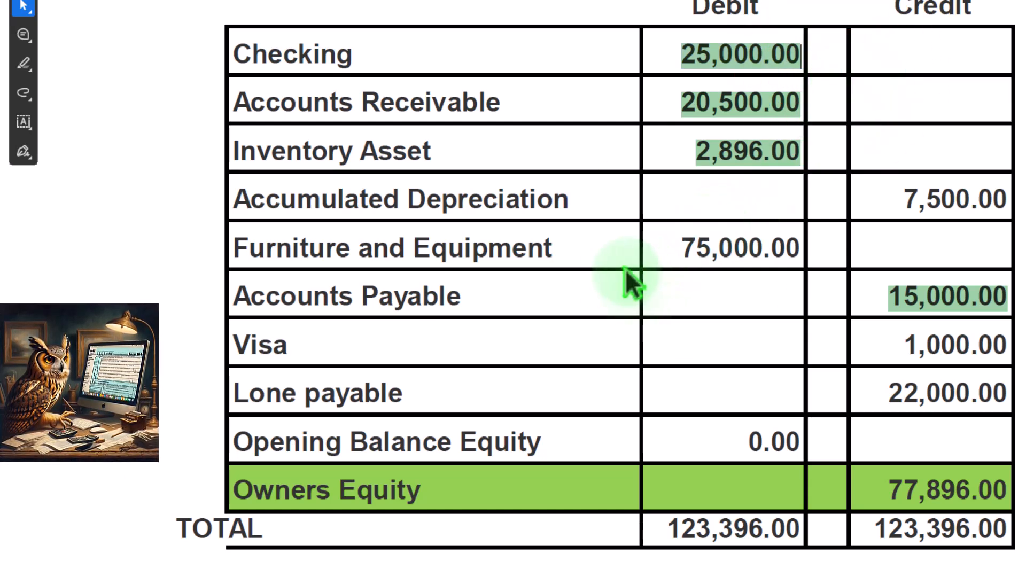
Select the Furniture and Equipment debit amount on the trial balance to check it, and clear the selection.
{"action": "left_click_drag", "start_coordinate": [679, 245], "coordinate": [804, 244]}
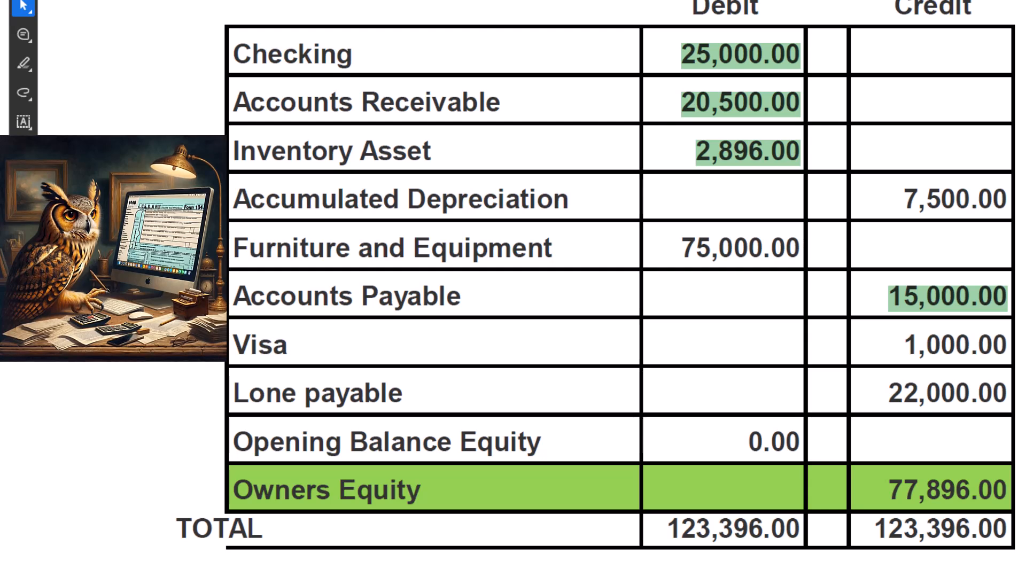
{"action": "left_click", "coordinate": [552, 105]}
{"action": "left_click", "coordinate": [552, 105]}
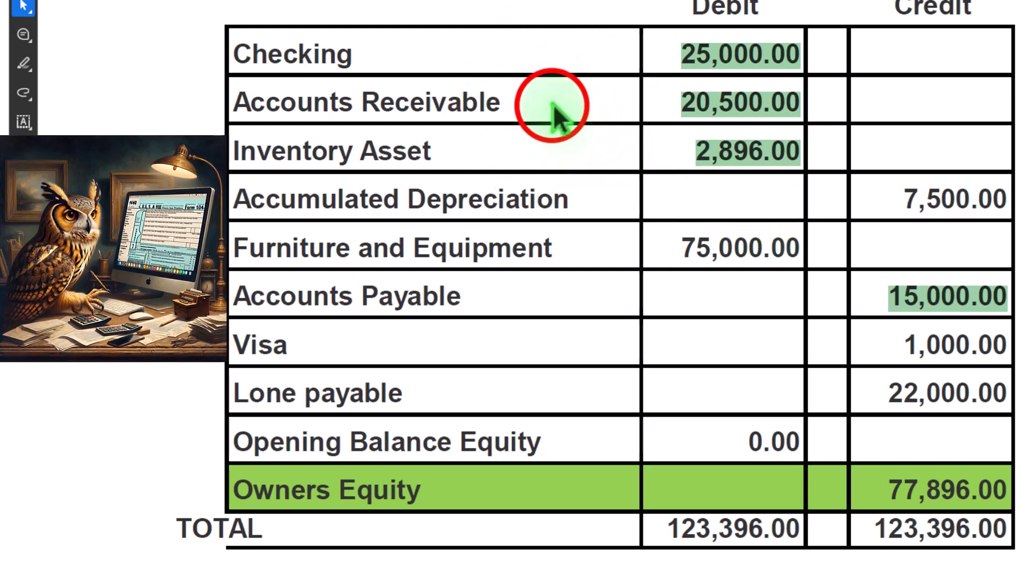
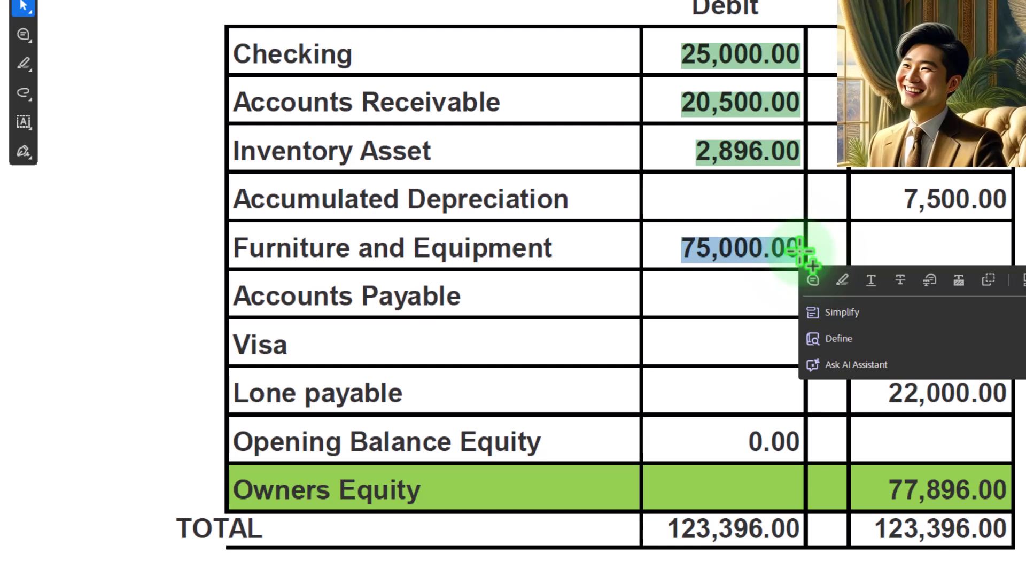
{"action": "left_click", "coordinate": [649, 229]}
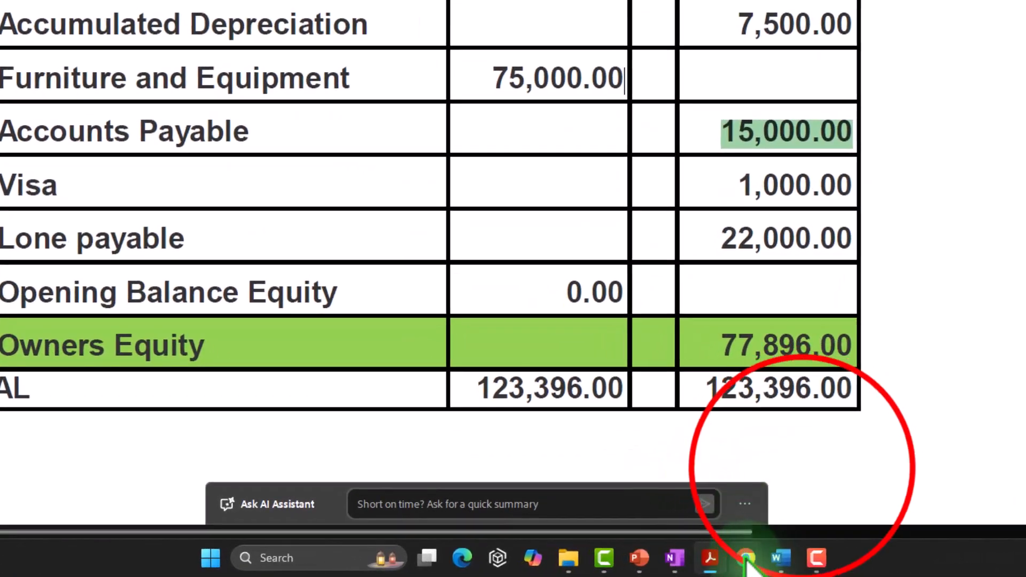
Return to QuickBooks Online and open the Chart of accounts, collapsing the navigation menu for a wider list.
{"action": "mouse_move", "coordinate": [676, 568]}
{"action": "left_click", "coordinate": [710, 513]}
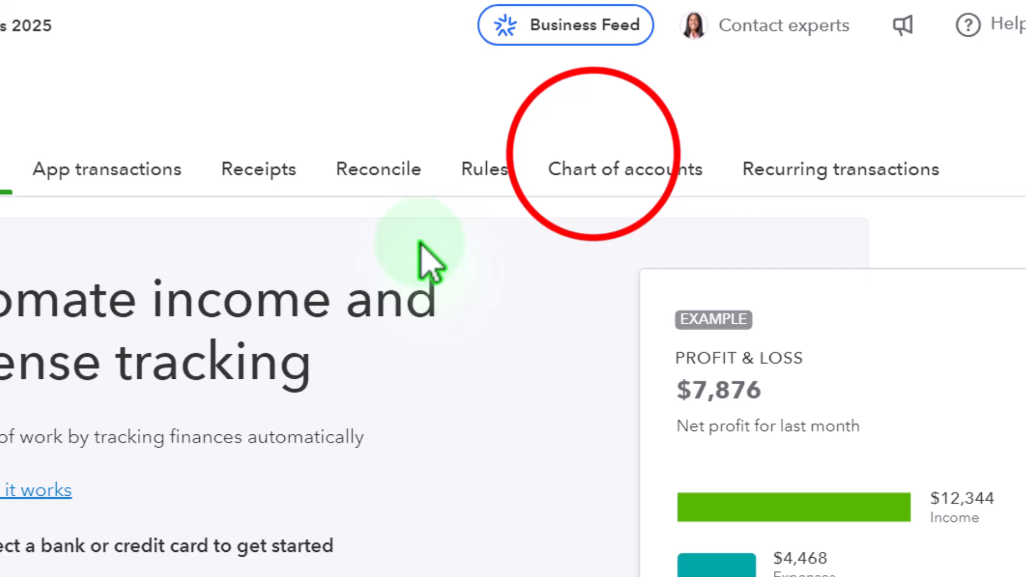
{"action": "left_click", "coordinate": [601, 169]}
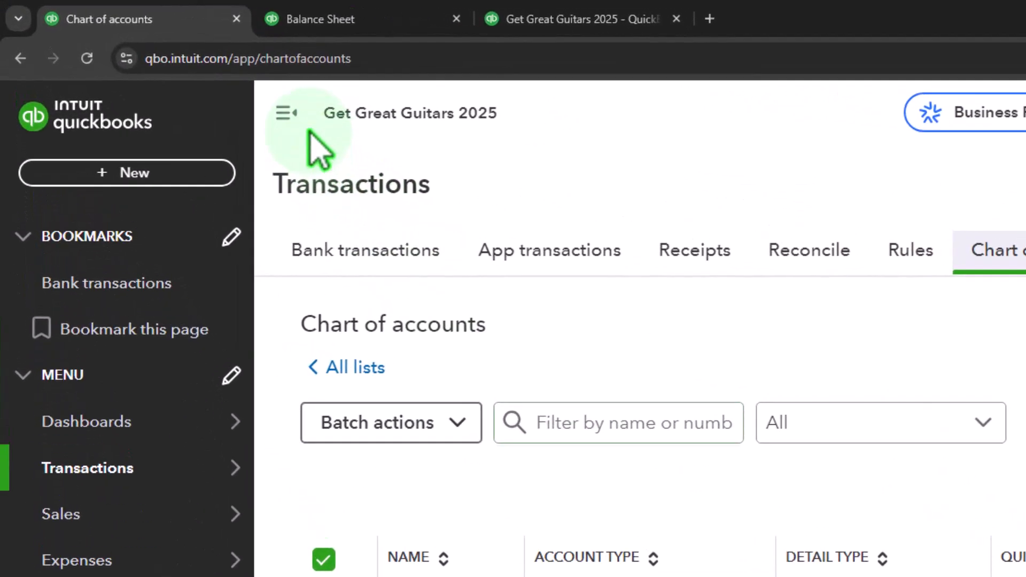
{"action": "left_click", "coordinate": [204, 81]}
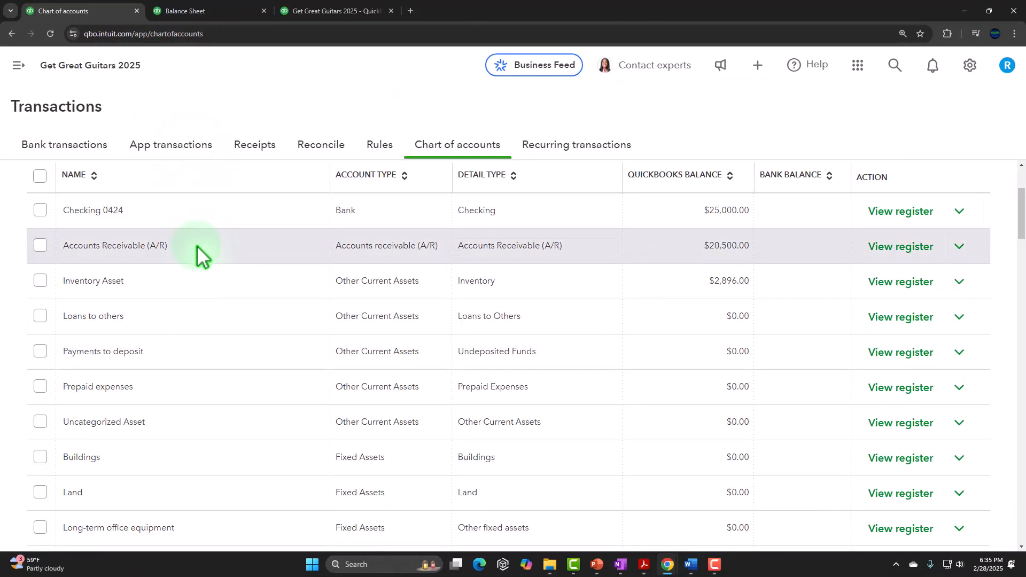
Examine the fixed asset accounts in the Chart of accounts for one suitable for furniture and equipment.
{"action": "scroll", "coordinate": [195, 256], "scroll_direction": "down", "scroll_amount": 3}
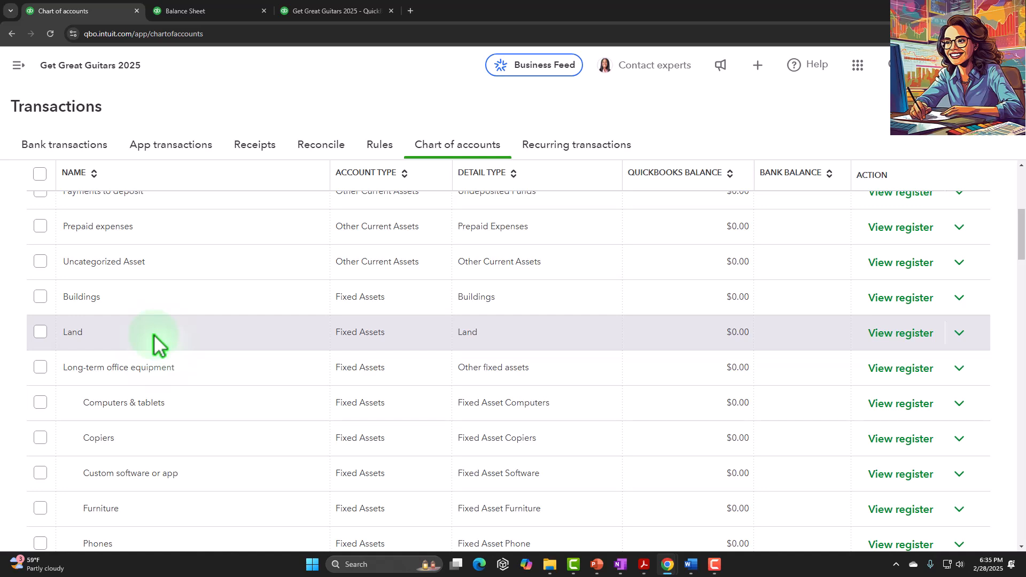
{"action": "scroll", "coordinate": [153, 335], "scroll_direction": "down", "scroll_amount": 1}
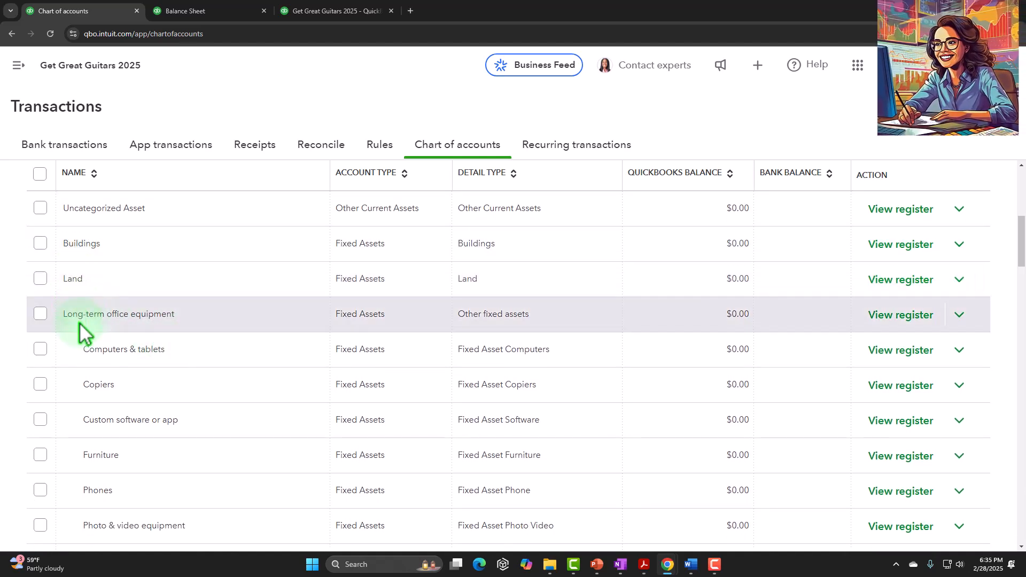
{"action": "scroll", "coordinate": [115, 336], "scroll_direction": "down", "scroll_amount": 1}
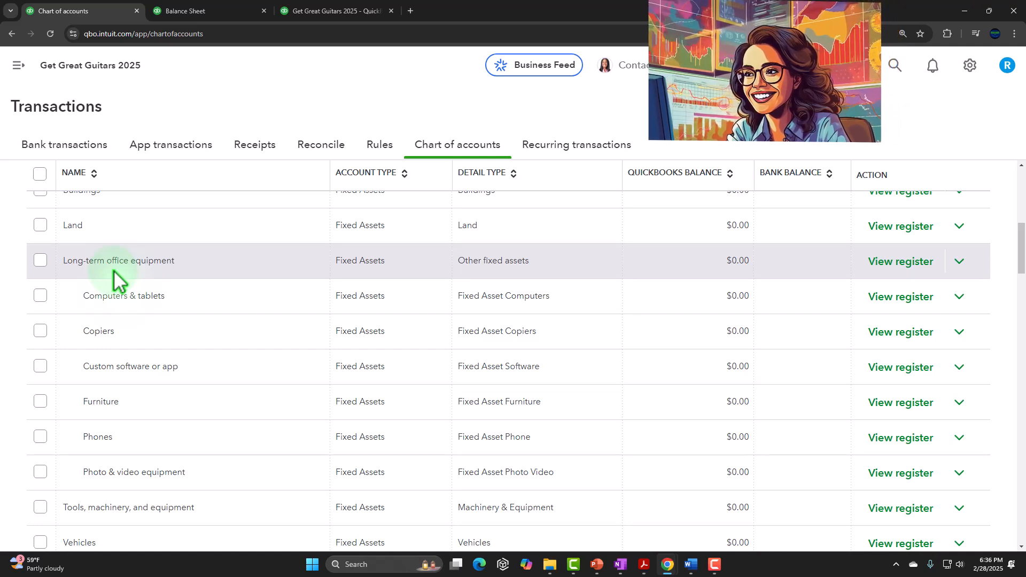
{"action": "scroll", "coordinate": [114, 277], "scroll_direction": "down", "scroll_amount": 2}
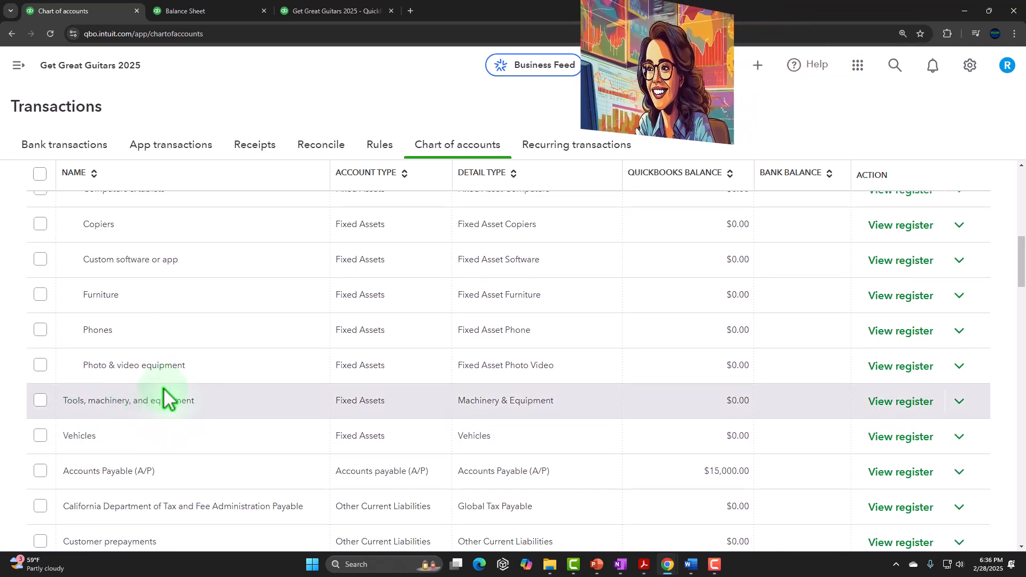
{"action": "scroll", "coordinate": [161, 399], "scroll_direction": "down", "scroll_amount": 1}
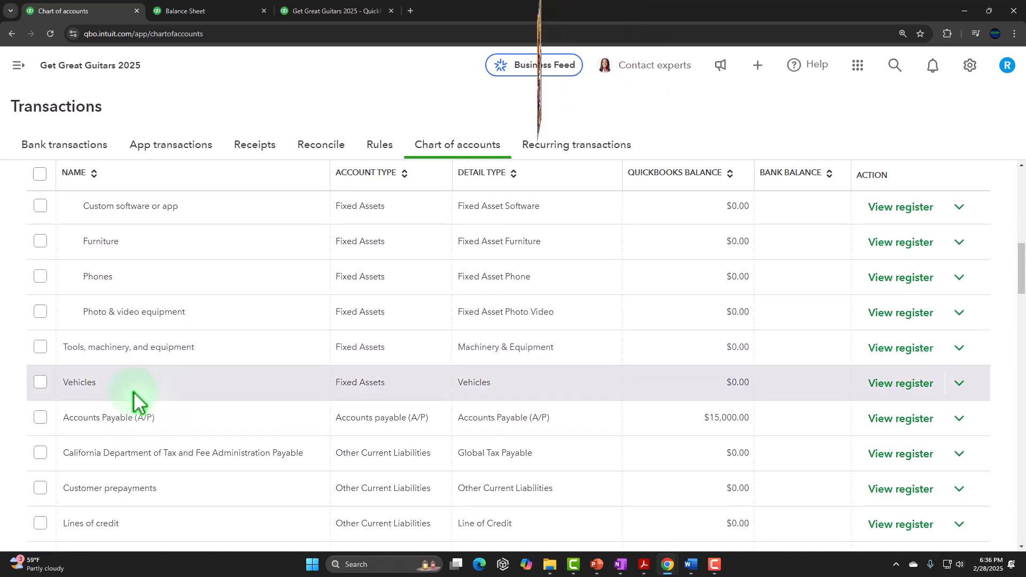
{"action": "scroll", "coordinate": [134, 399], "scroll_direction": "up", "scroll_amount": 2}
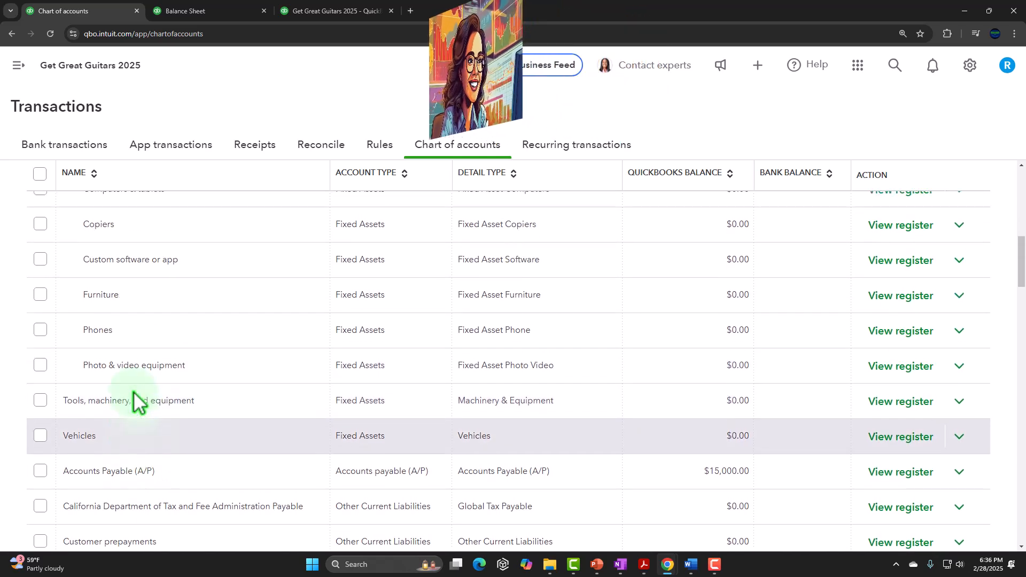
{"action": "scroll", "coordinate": [134, 399], "scroll_direction": "up", "scroll_amount": 3}
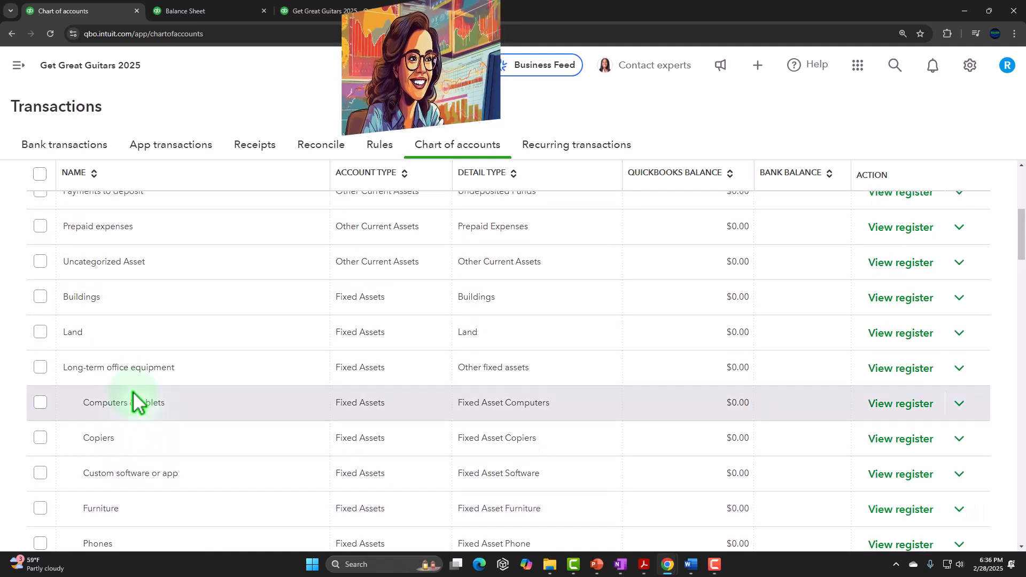
{"action": "scroll", "coordinate": [133, 387], "scroll_direction": "up", "scroll_amount": 1}
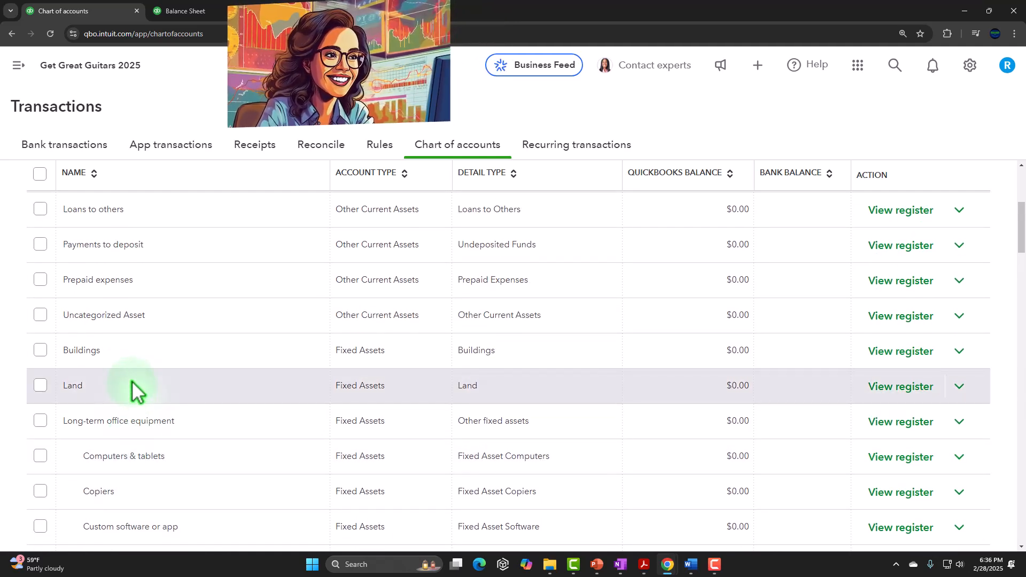
{"action": "scroll", "coordinate": [124, 363], "scroll_direction": "down", "scroll_amount": 3}
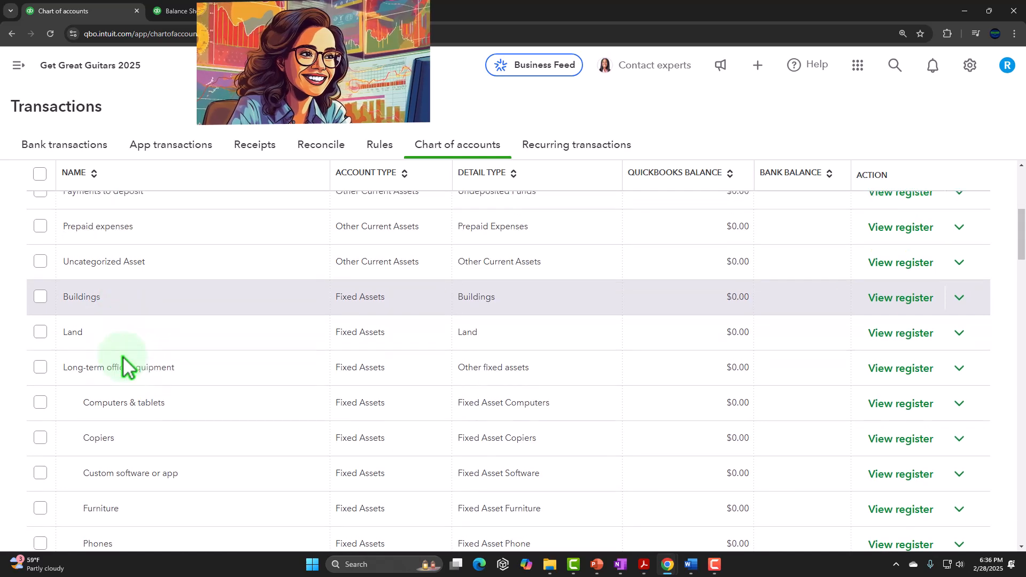
{"action": "scroll", "coordinate": [125, 365], "scroll_direction": "down", "scroll_amount": 3}
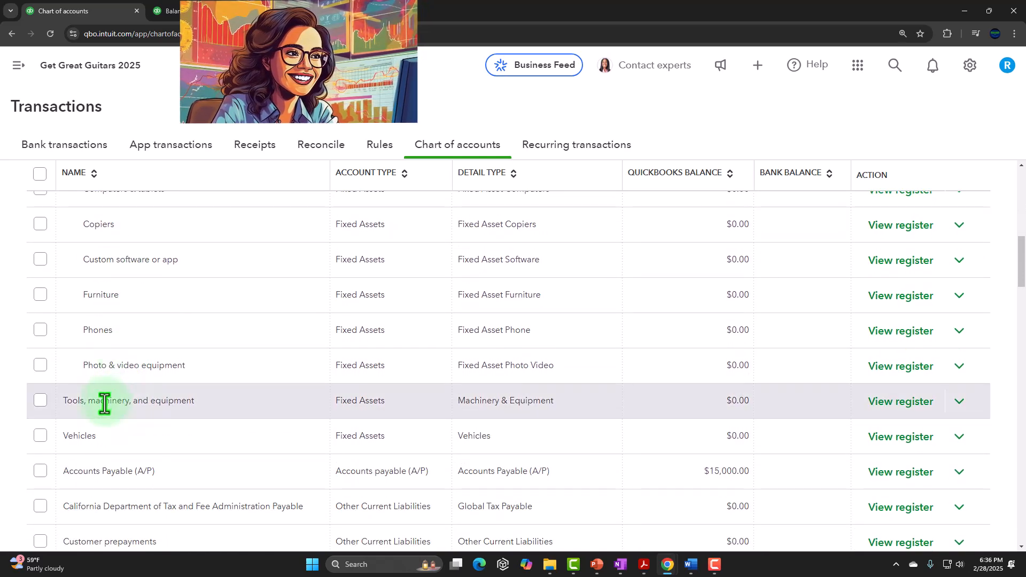
{"action": "scroll", "coordinate": [105, 438], "scroll_direction": "up", "scroll_amount": 5}
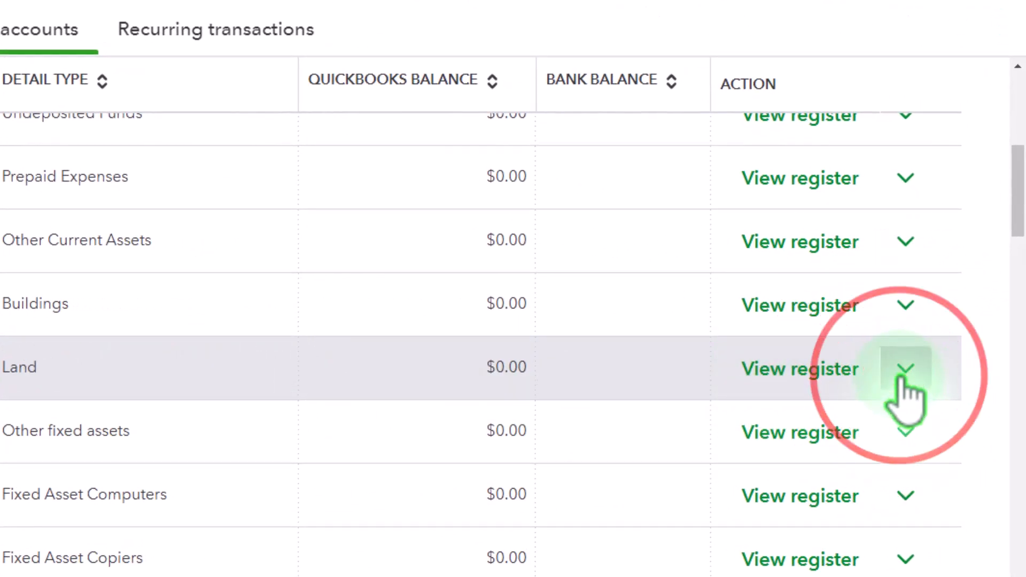
Open the Land account for editing and rename it Furniture and Equipment, copying the name from the trial balance PDF.
{"action": "left_click", "coordinate": [902, 378]}
{"action": "left_click", "coordinate": [810, 424]}
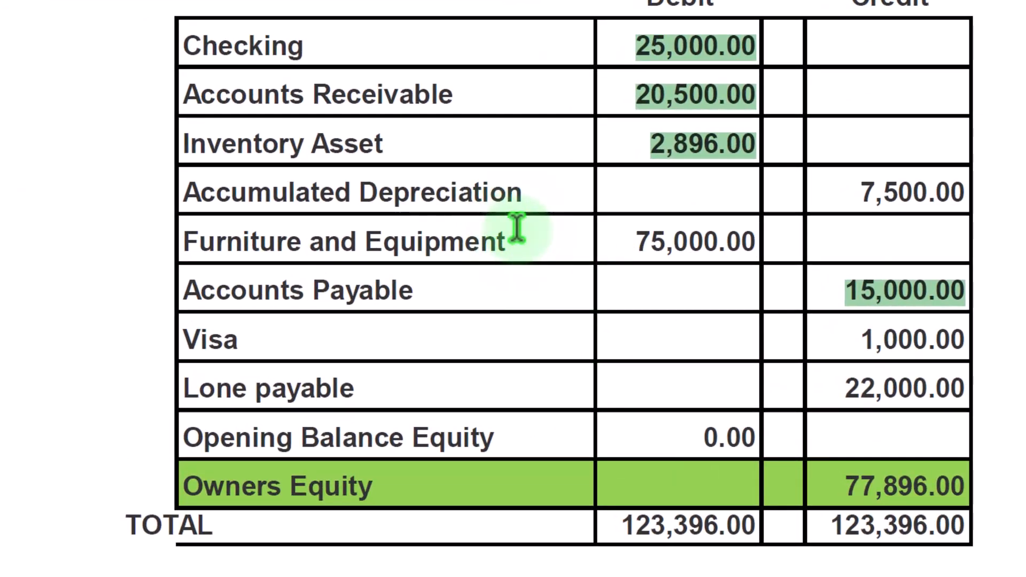
{"action": "left_click_drag", "start_coordinate": [525, 235], "coordinate": [232, 218]}
{"action": "key", "text": "ctrl+c"}
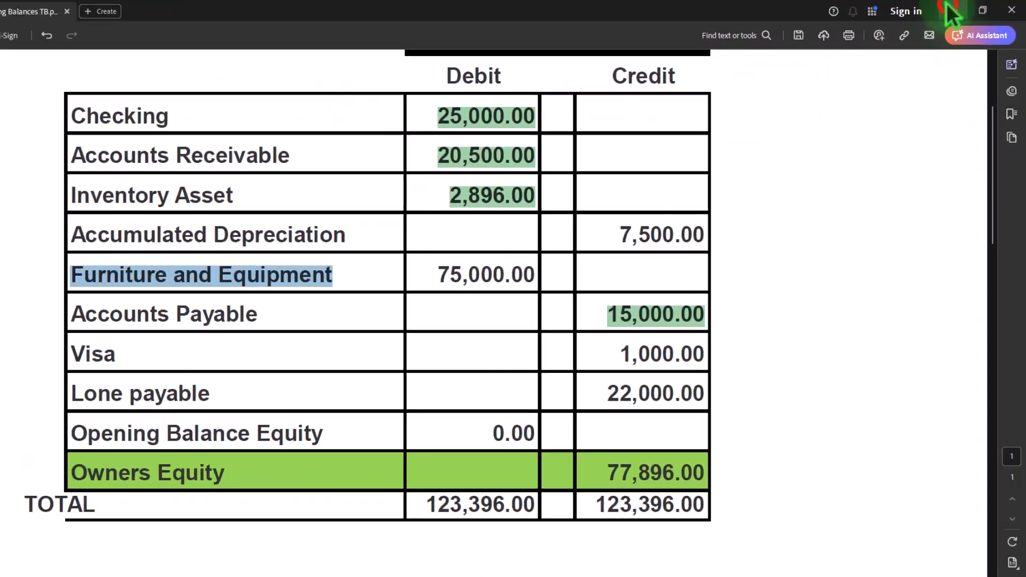
{"action": "left_click", "coordinate": [949, 8]}
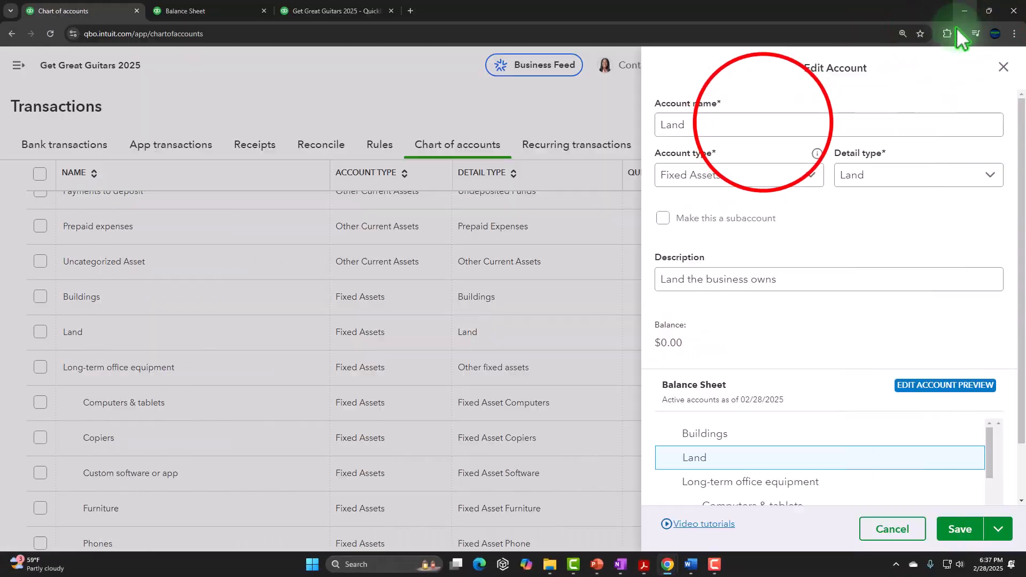
{"action": "left_click_drag", "start_coordinate": [763, 123], "coordinate": [551, 27]}
{"action": "key", "text": "ctrl+v"}
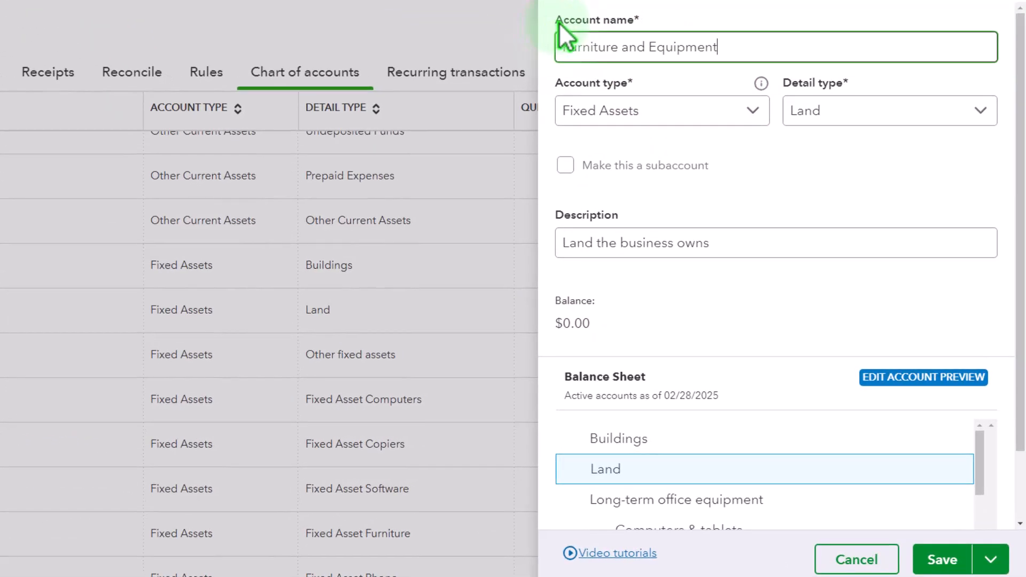
Set the renamed account's detail type to Machinery & Equipment and save the account.
{"action": "left_click", "coordinate": [849, 110]}
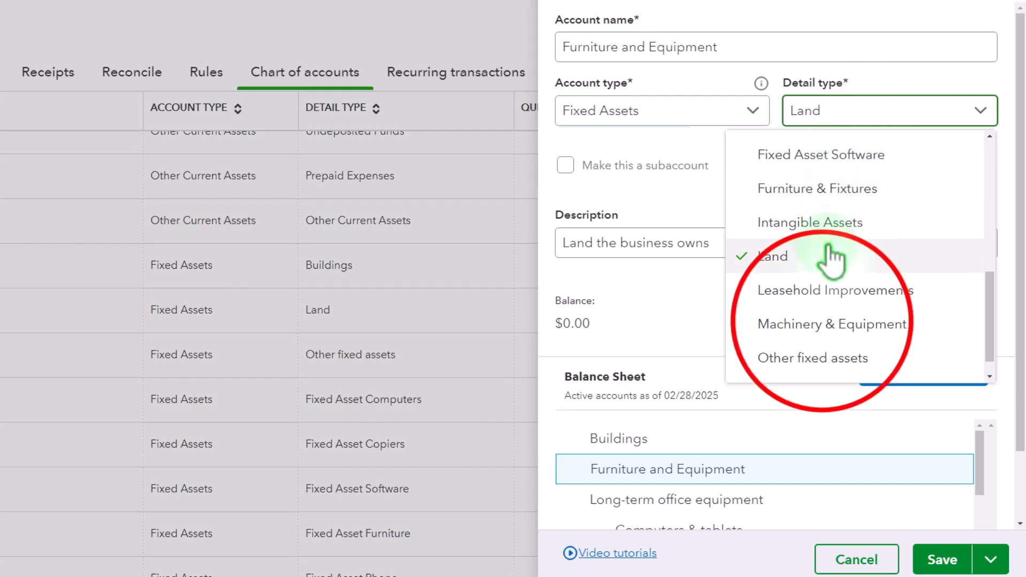
{"action": "left_click", "coordinate": [825, 326]}
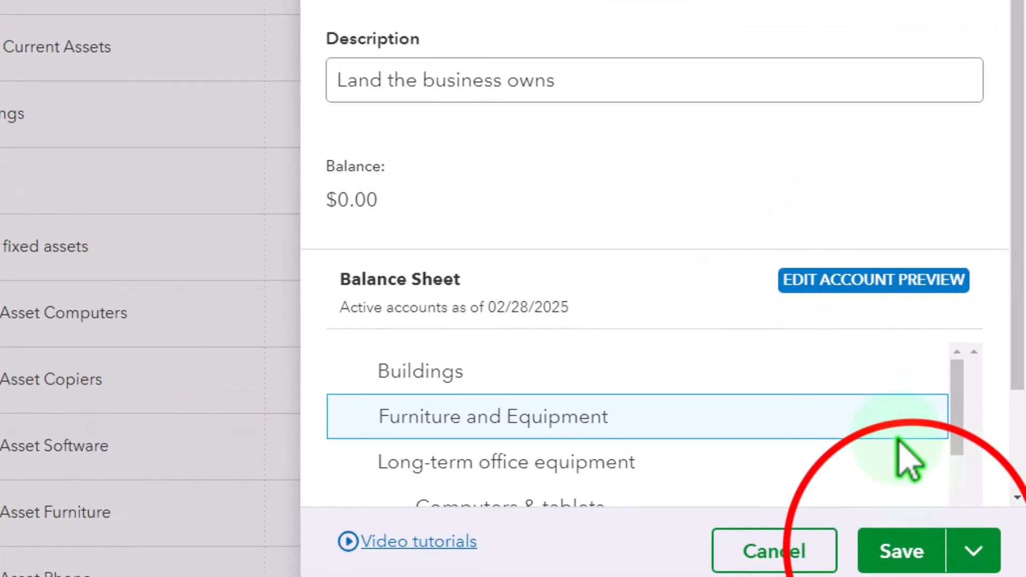
{"action": "left_click", "coordinate": [908, 550]}
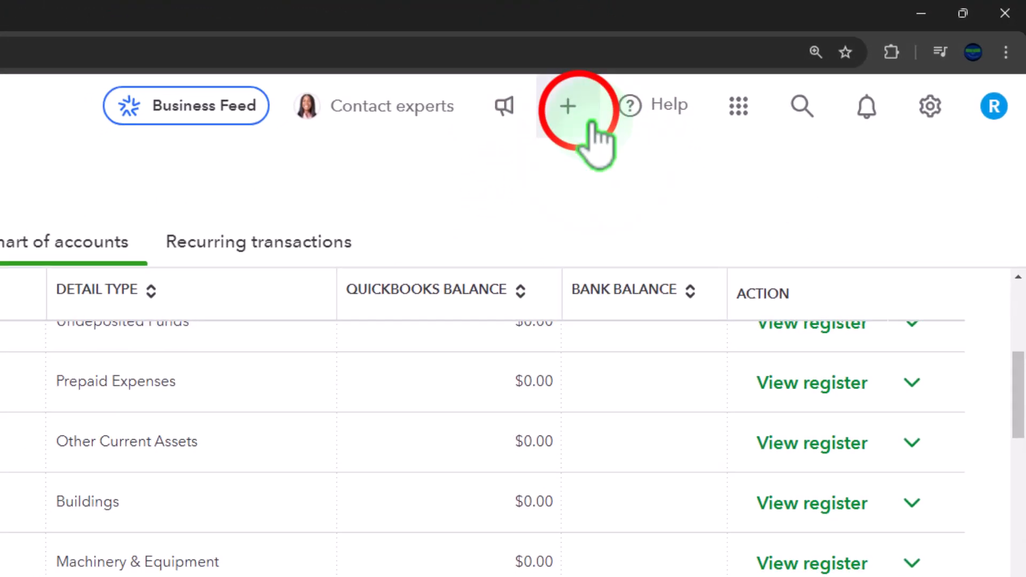
View the new-transaction options without choosing one, and open the Furniture and Equipment account's register, dismissing the Register basics tip.
{"action": "left_click", "coordinate": [590, 125]}
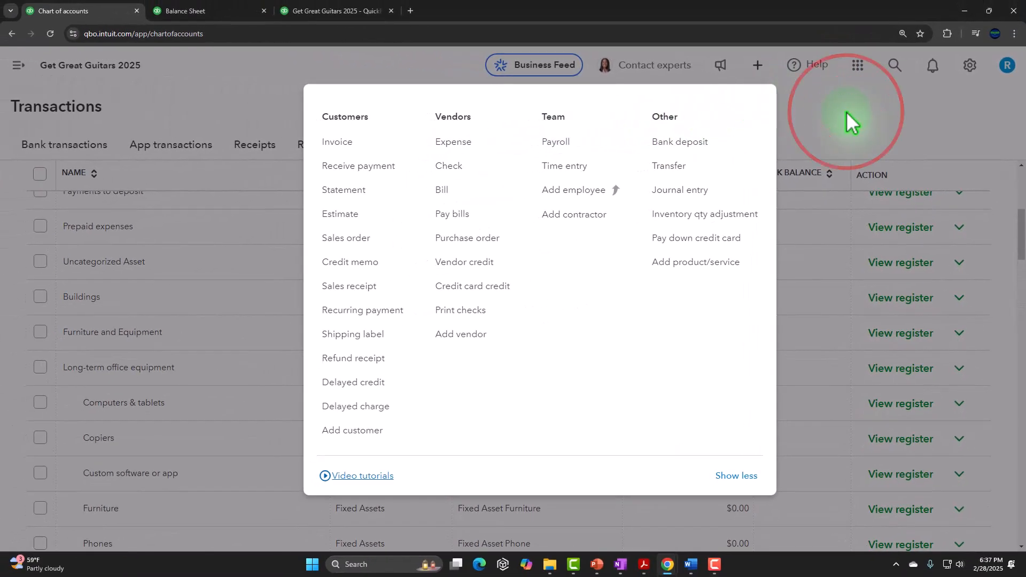
{"action": "left_click", "coordinate": [771, 108]}
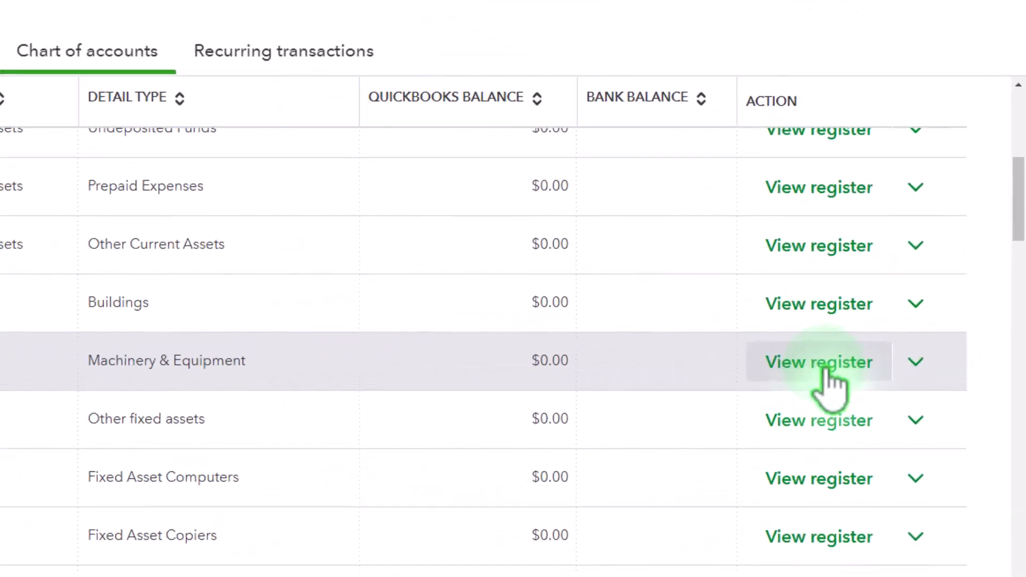
{"action": "left_click", "coordinate": [855, 354]}
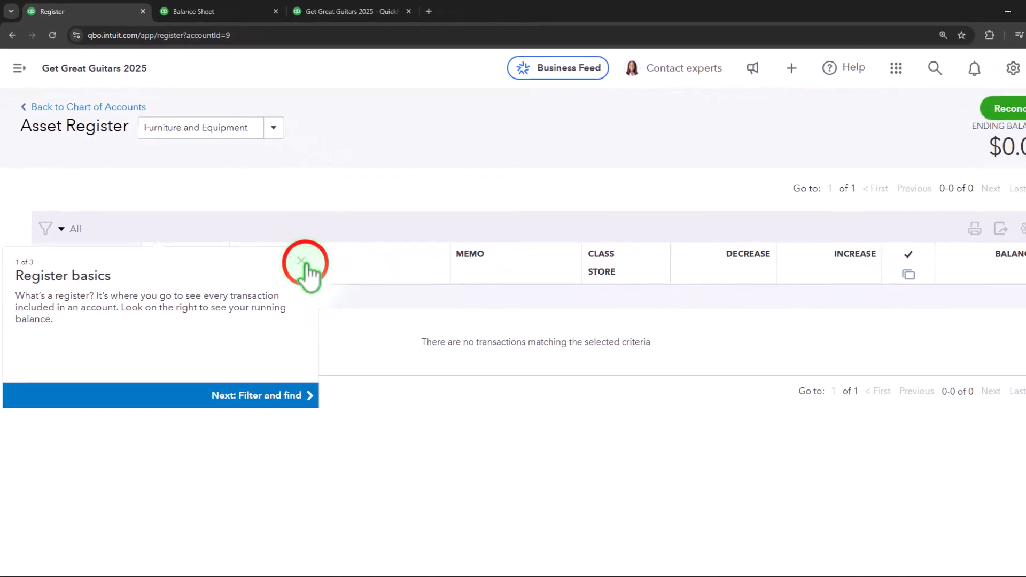
{"action": "left_click", "coordinate": [301, 261]}
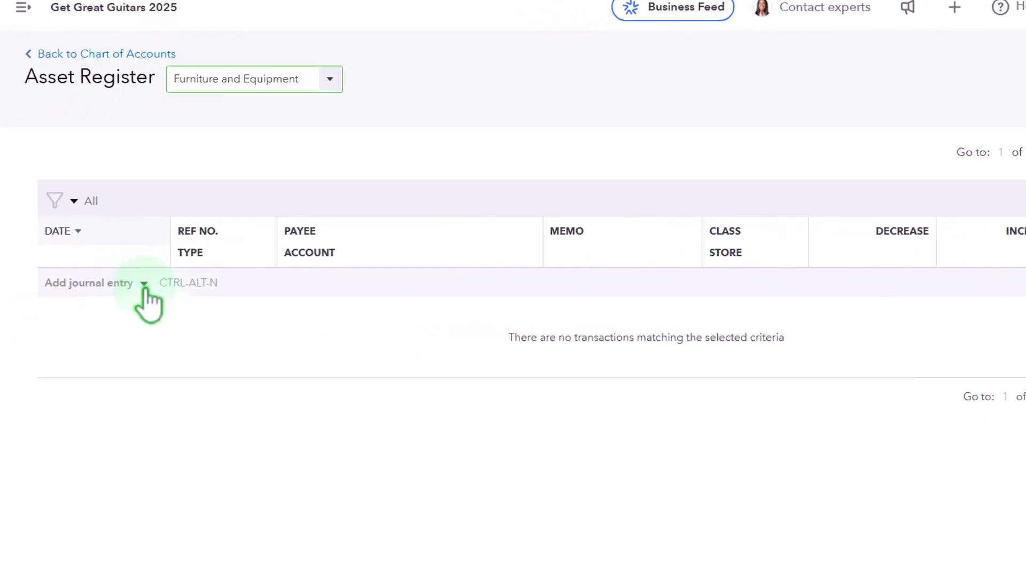
Add a journal entry in the Furniture and Equipment register dated 12/31/2024 with the memo Beg Bal.
{"action": "left_click", "coordinate": [166, 283]}
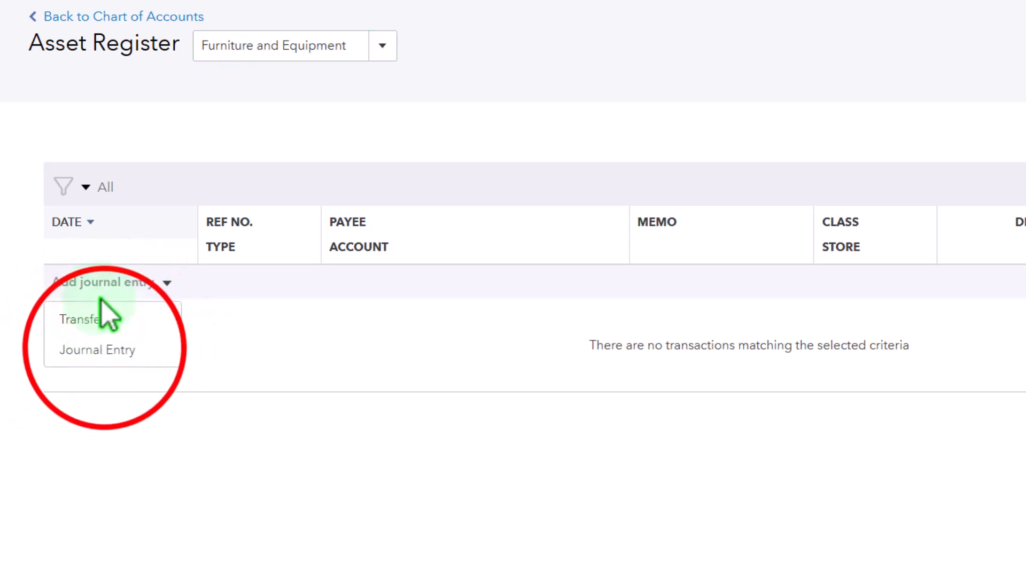
{"action": "left_click", "coordinate": [97, 350]}
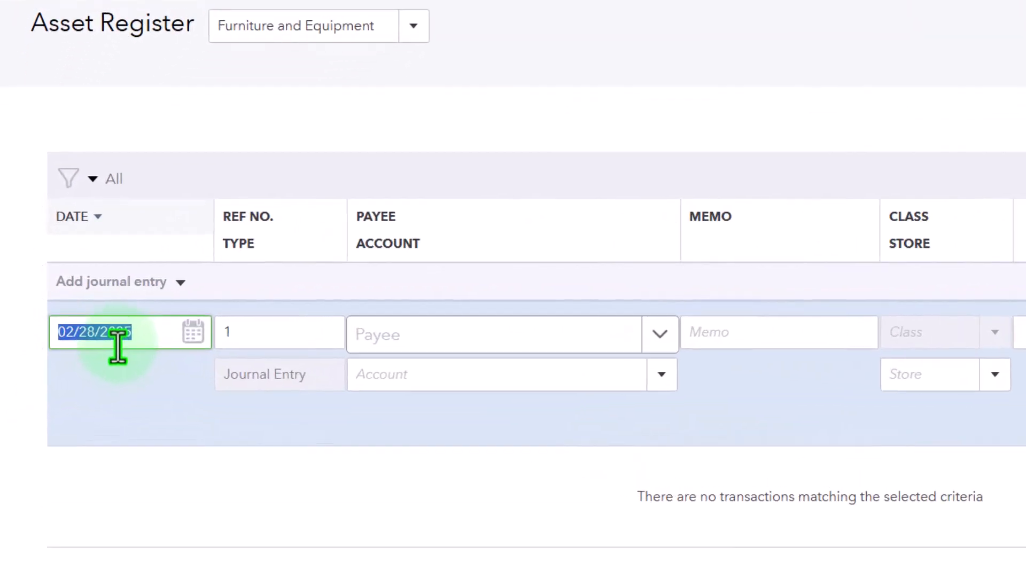
{"action": "type", "text": "1231"}
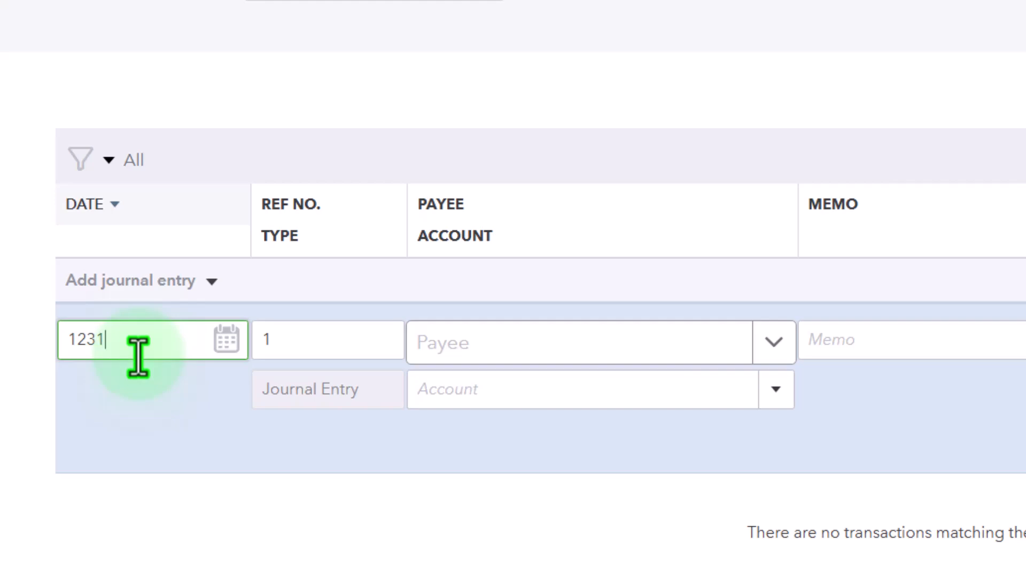
{"action": "key", "text": "Tab"}
{"action": "key", "text": "Tab"}
{"action": "key", "text": "Tab"}
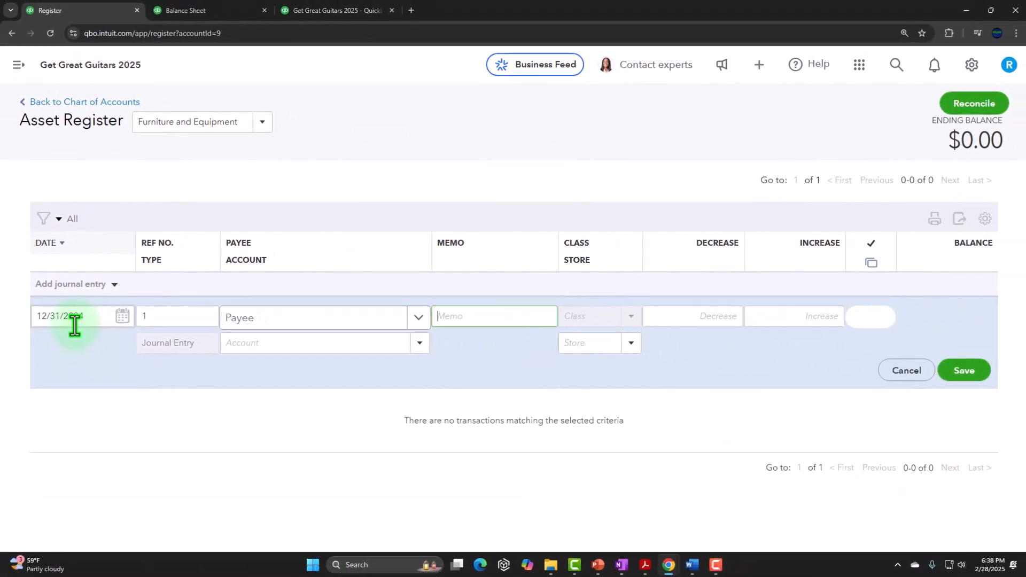
{"action": "type", "text": "Beg Bal"}
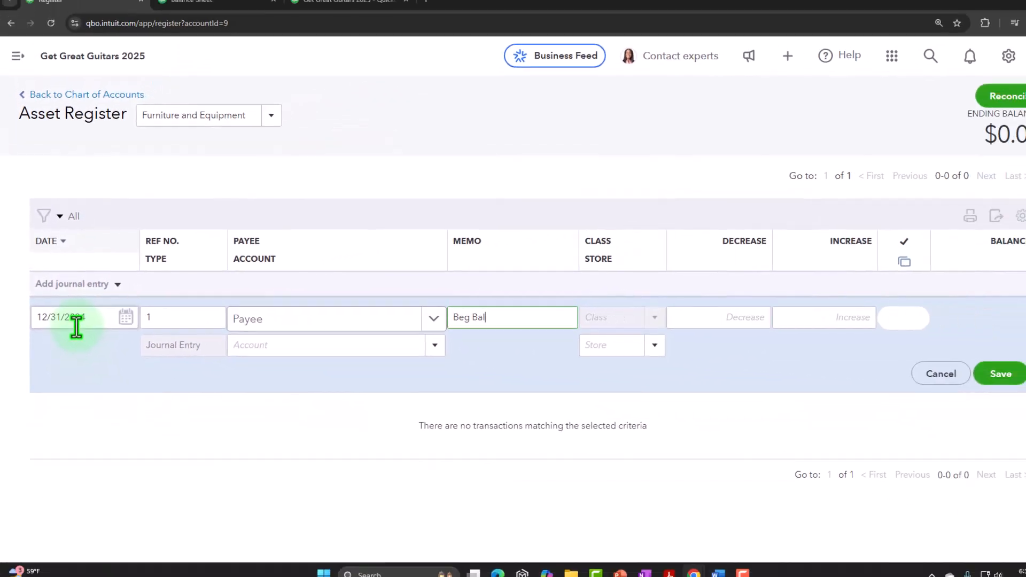
{"action": "key", "text": "Tab"}
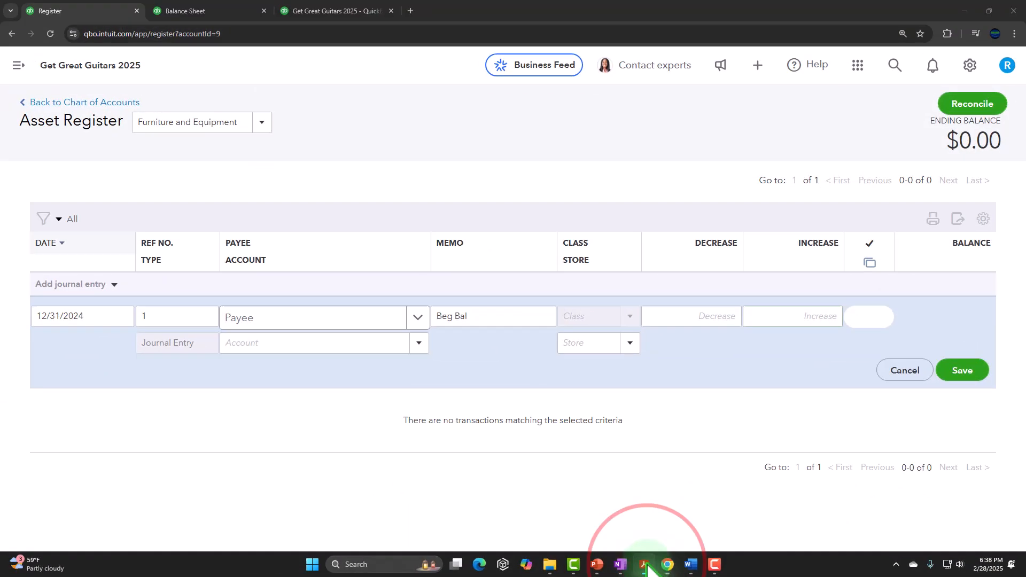
Enter the trial balance amount 75,000.00 as an increase against Opening balance equity and save the journal entry.
{"action": "left_click", "coordinate": [711, 559]}
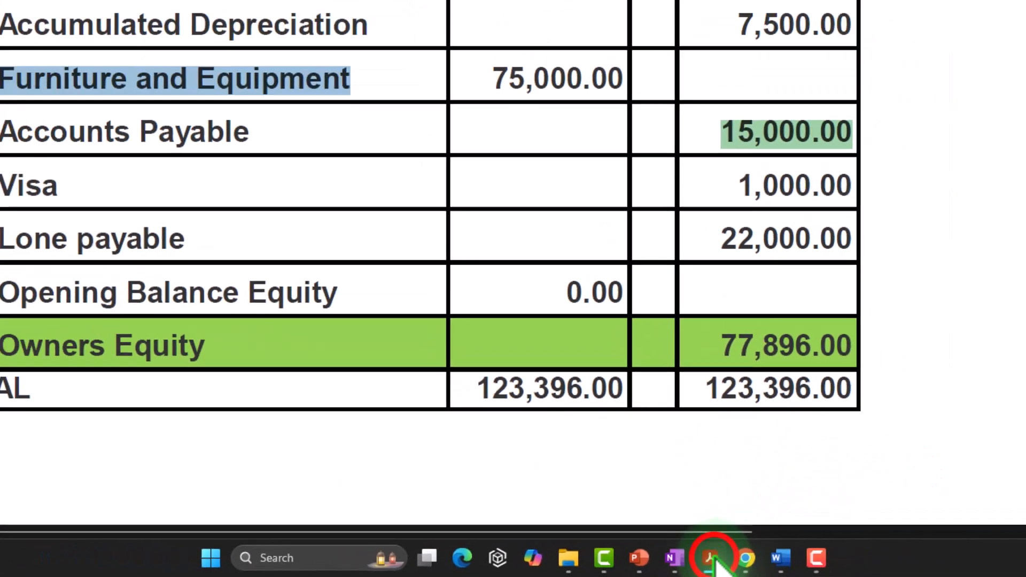
{"action": "left_click", "coordinate": [713, 558]}
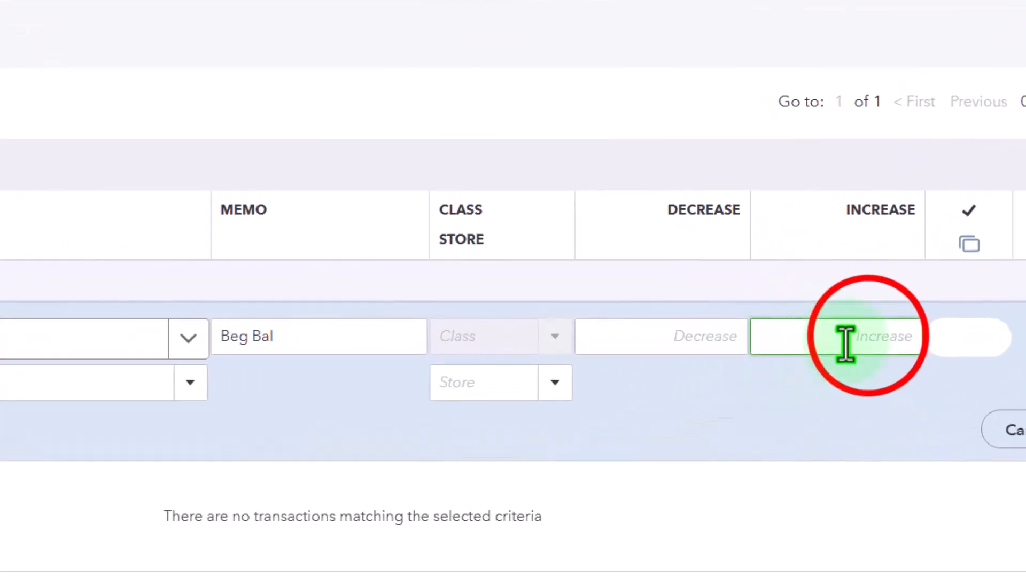
{"action": "left_click", "coordinate": [879, 341]}
{"action": "type", "text": "75000.00"}
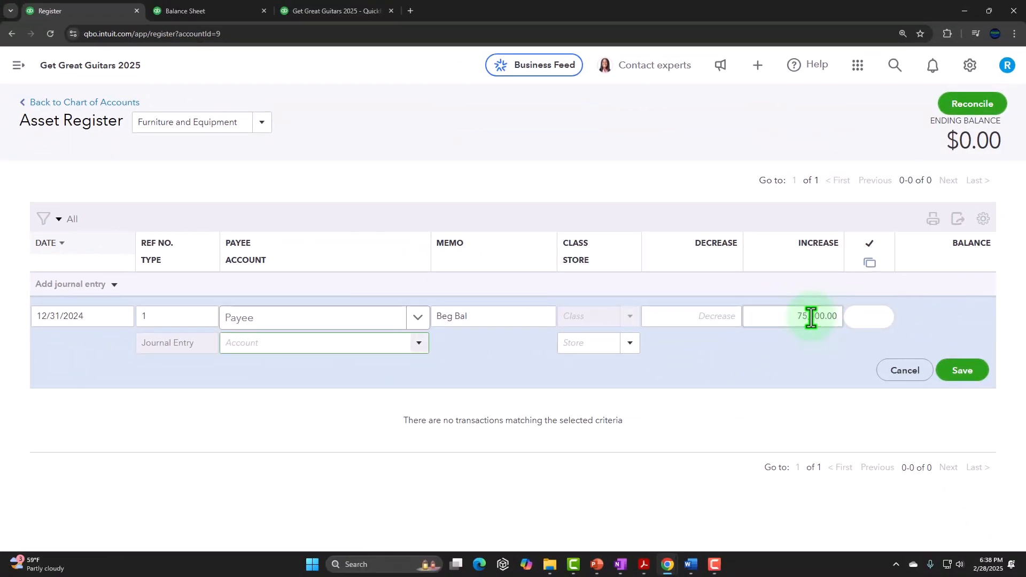
{"action": "type", "text": "O"}
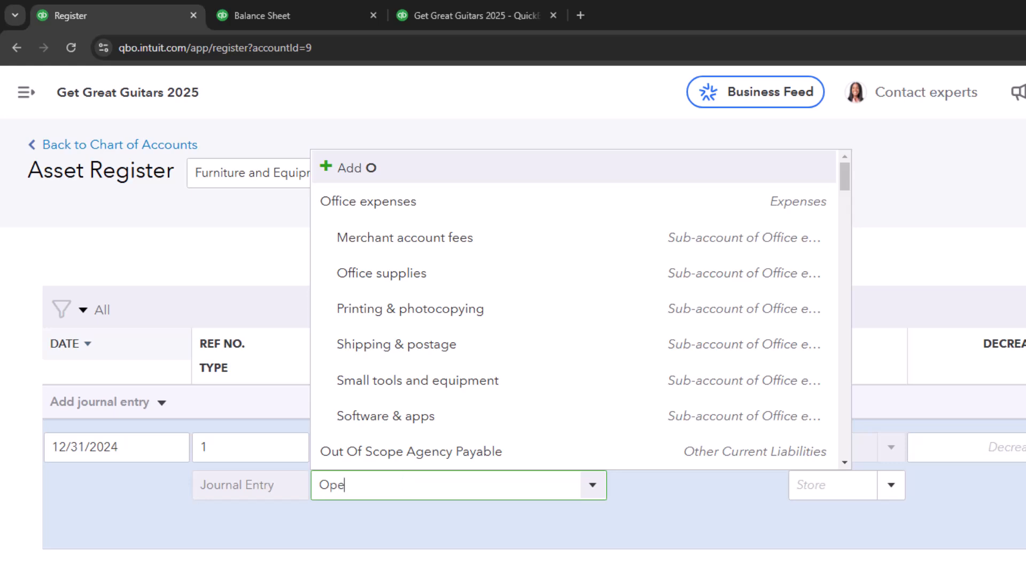
{"action": "type", "text": "pe"}
{"action": "key", "text": "Tab"}
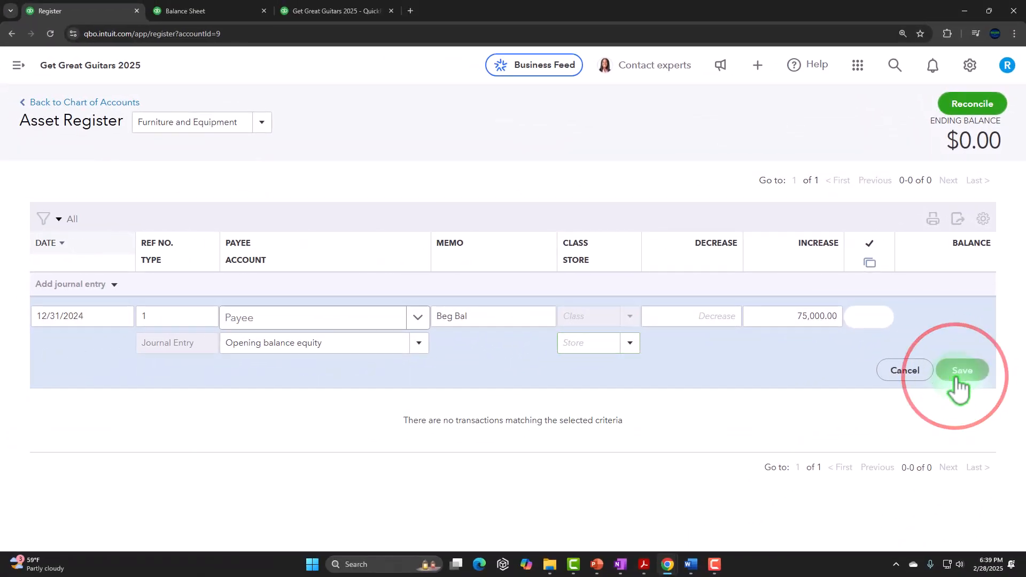
{"action": "left_click", "coordinate": [934, 406]}
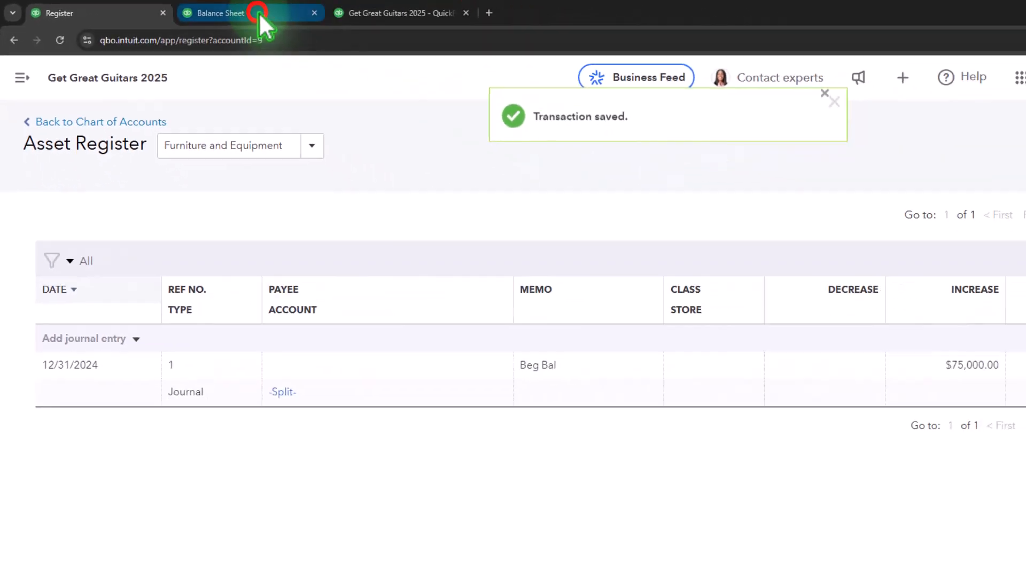
Rerun the Balance Sheet report and check the Furniture and Equipment line under Fixed Assets.
{"action": "left_click", "coordinate": [214, 11]}
{"action": "scroll", "coordinate": [541, 229], "scroll_direction": "up", "scroll_amount": 3}
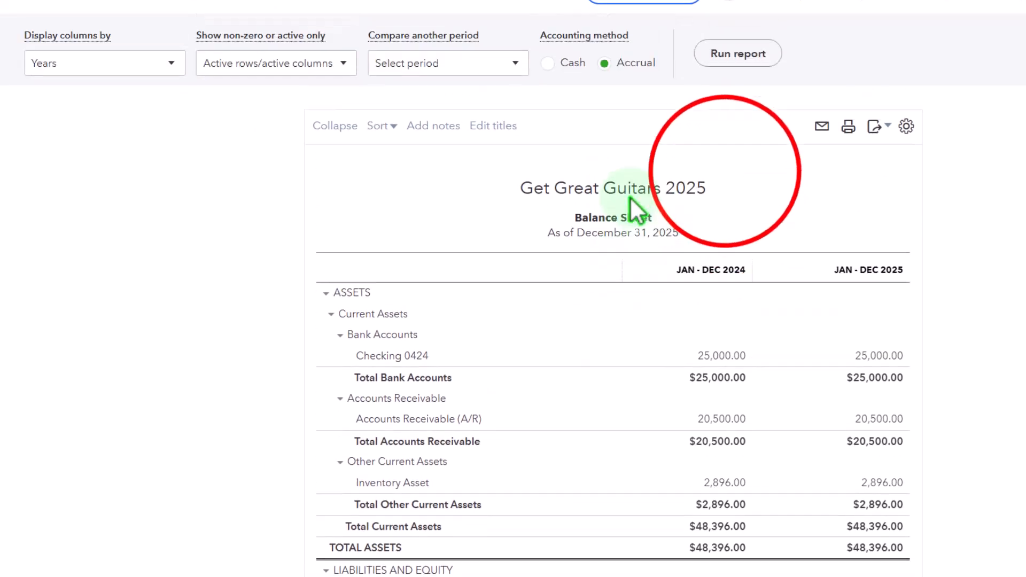
{"action": "left_click", "coordinate": [624, 207]}
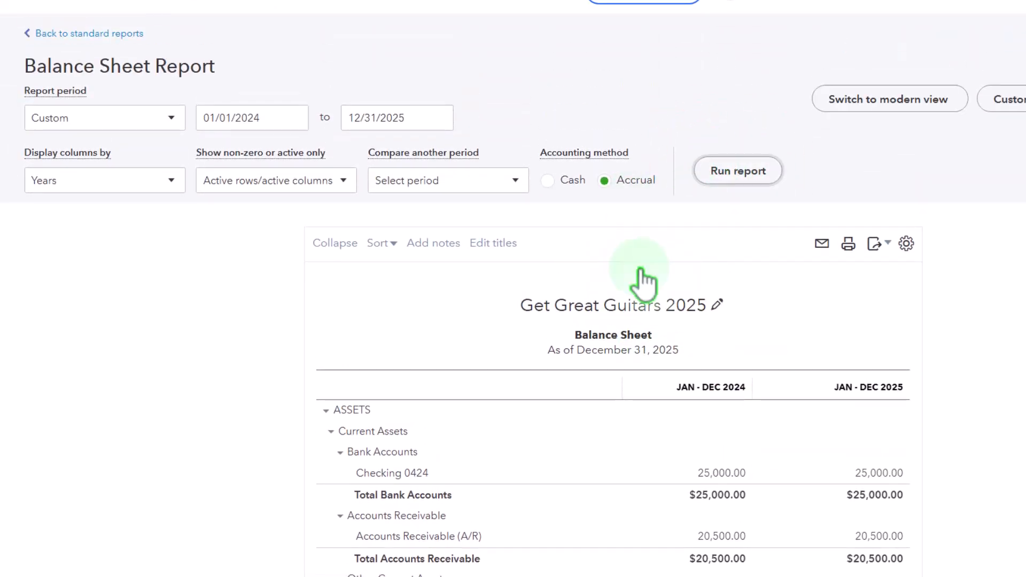
{"action": "scroll", "coordinate": [641, 273], "scroll_direction": "down", "scroll_amount": 6}
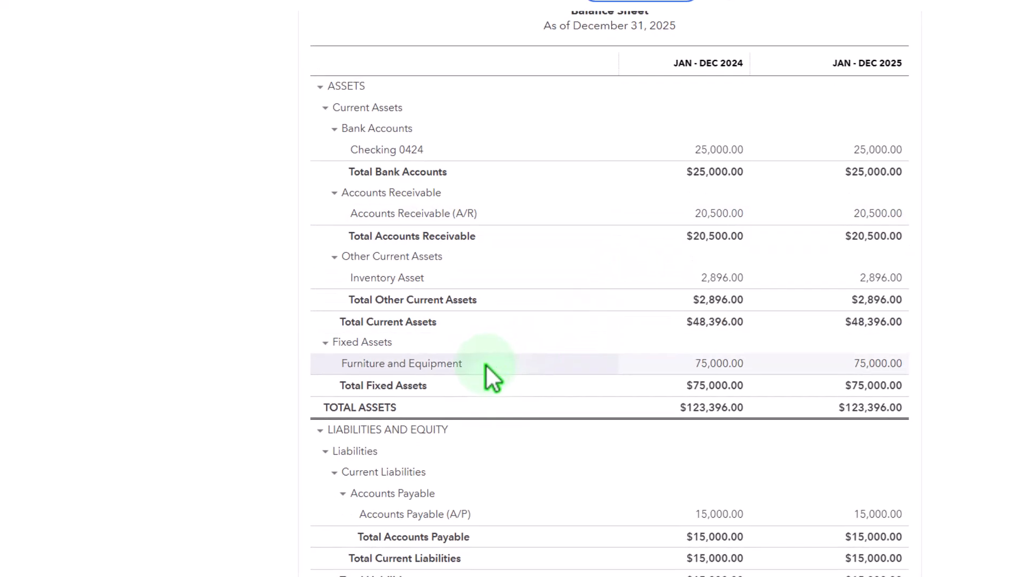
Open the journal entry behind the 2024 Furniture and Equipment balance, describe its Opening balance equity line as Beg Bal, and save.
{"action": "left_click", "coordinate": [719, 364]}
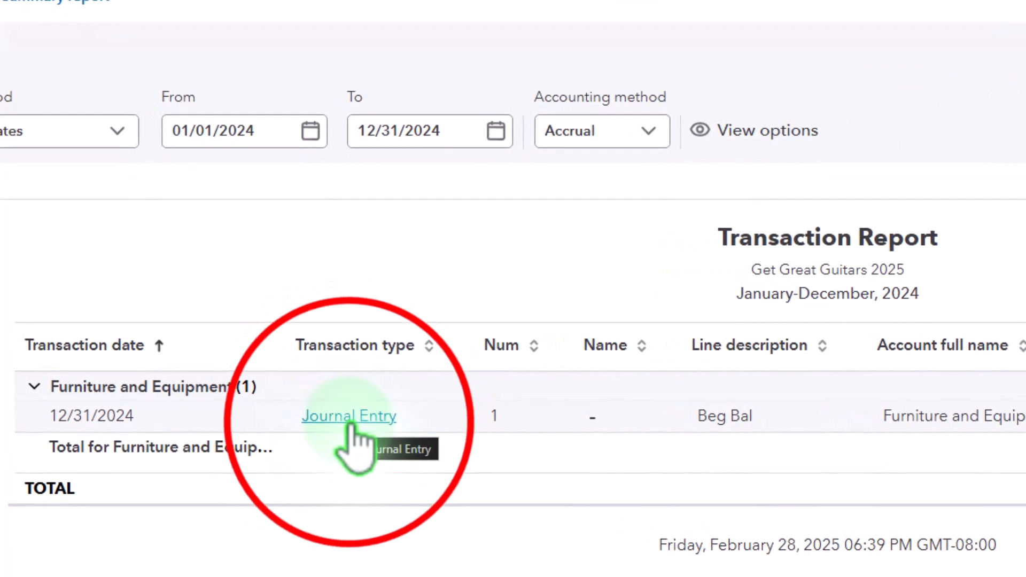
{"action": "left_click", "coordinate": [308, 402]}
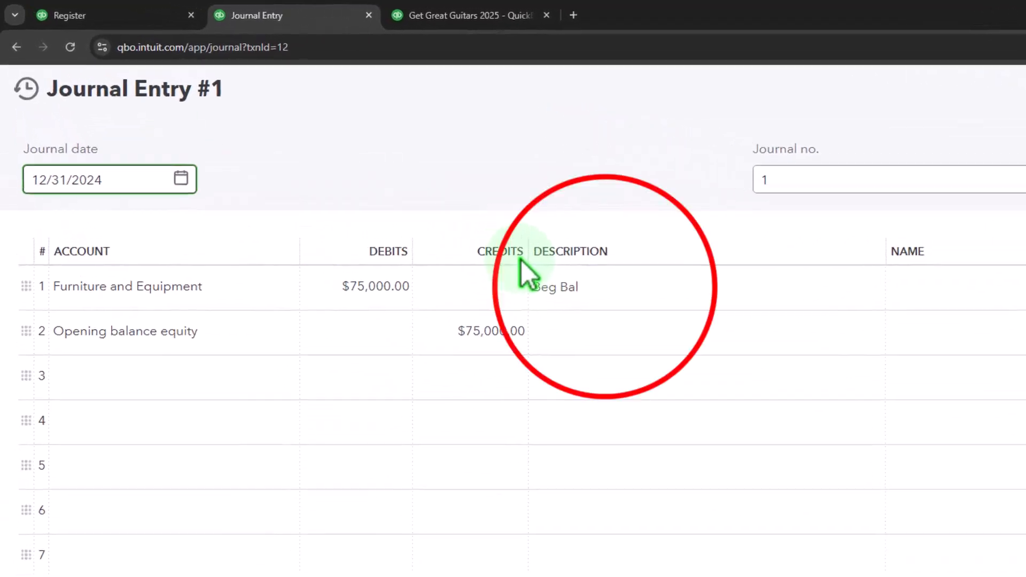
{"action": "left_click", "coordinate": [603, 286]}
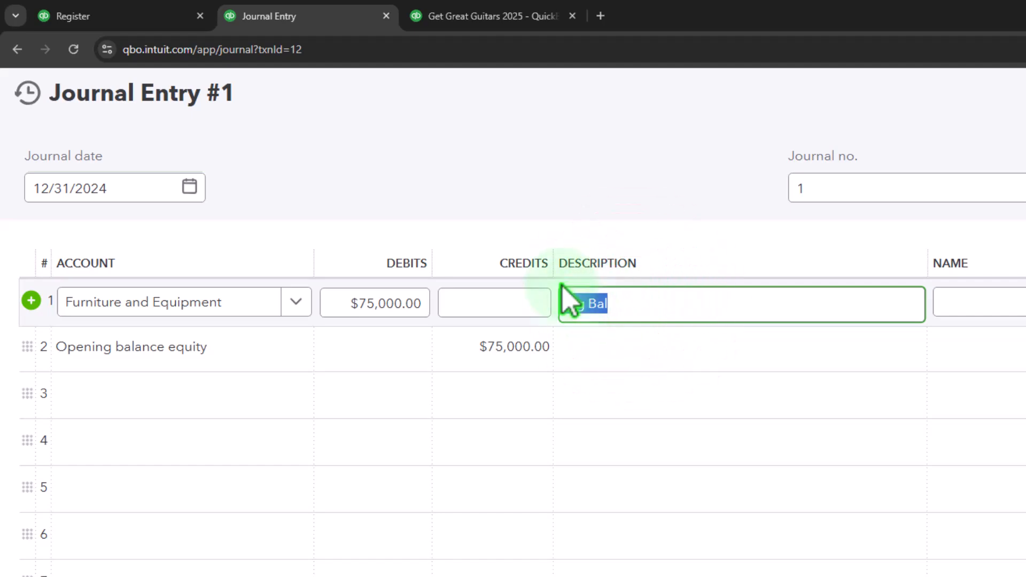
{"action": "left_click", "coordinate": [616, 350]}
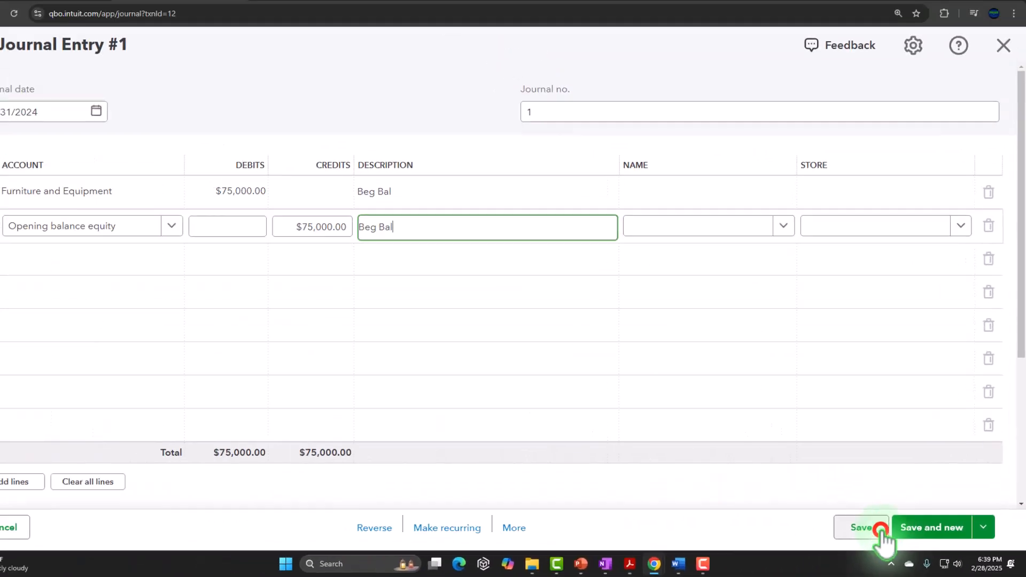
{"action": "left_click", "coordinate": [982, 128]}
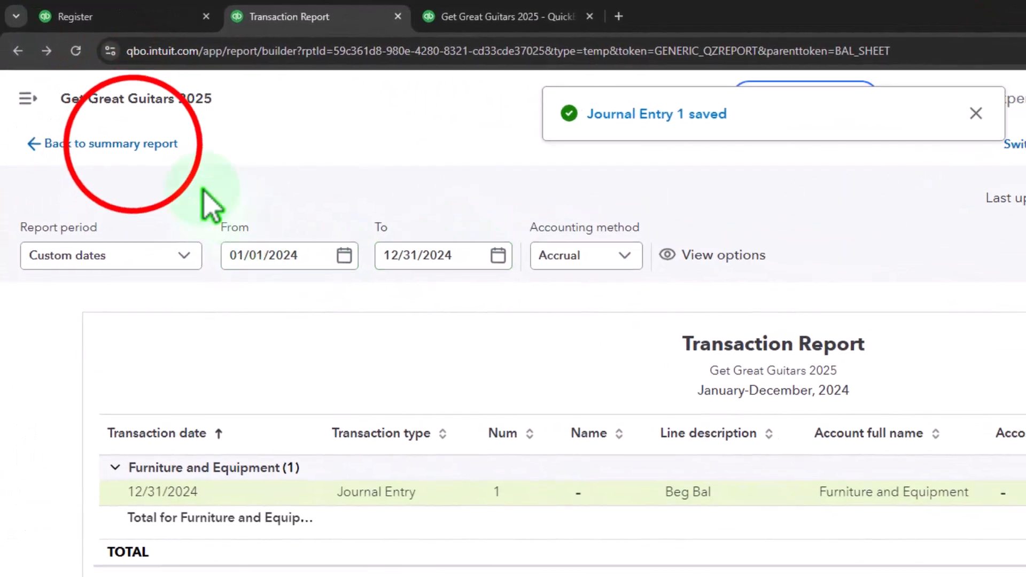
Return to the Balance Sheet, review the 2024 transactions behind Opening balance equity, and go back to the summary report.
{"action": "left_click", "coordinate": [111, 143]}
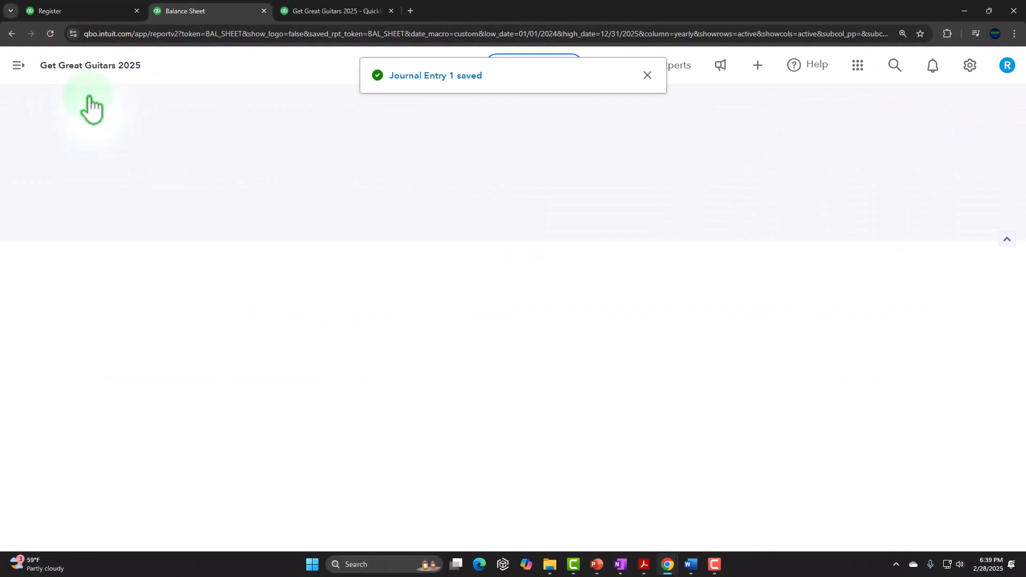
{"action": "scroll", "coordinate": [476, 267], "scroll_direction": "down", "scroll_amount": 5}
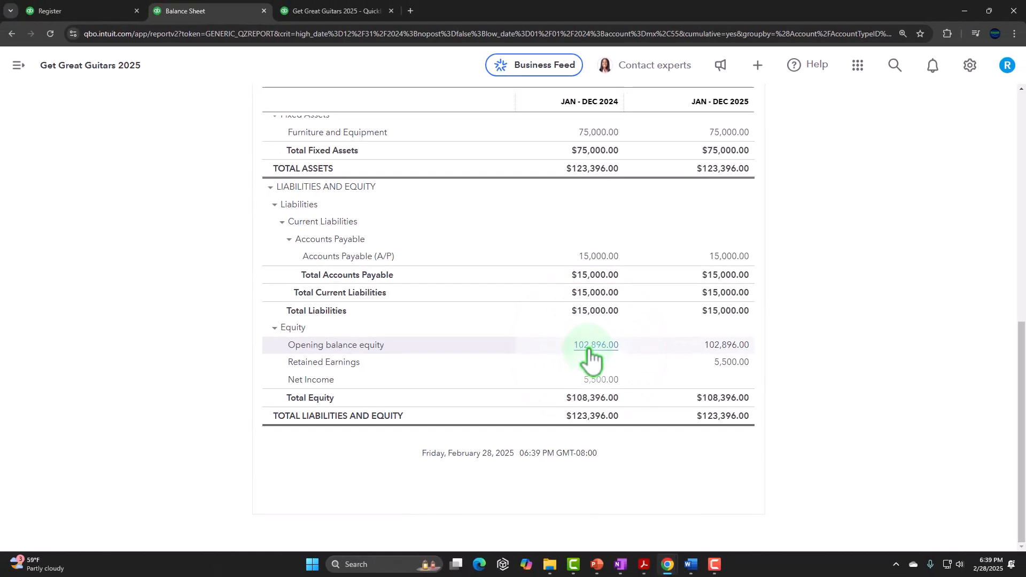
{"action": "left_click", "coordinate": [593, 346]}
{"action": "scroll", "coordinate": [591, 355], "scroll_direction": "down", "scroll_amount": 3}
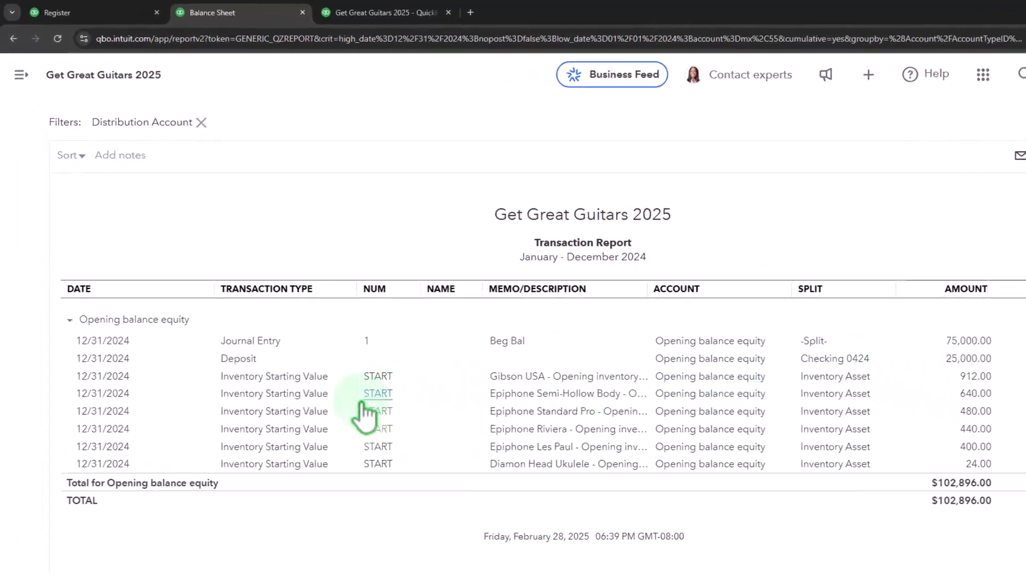
{"action": "scroll", "coordinate": [362, 402], "scroll_direction": "up", "scroll_amount": 3}
{"action": "left_click", "coordinate": [80, 116]}
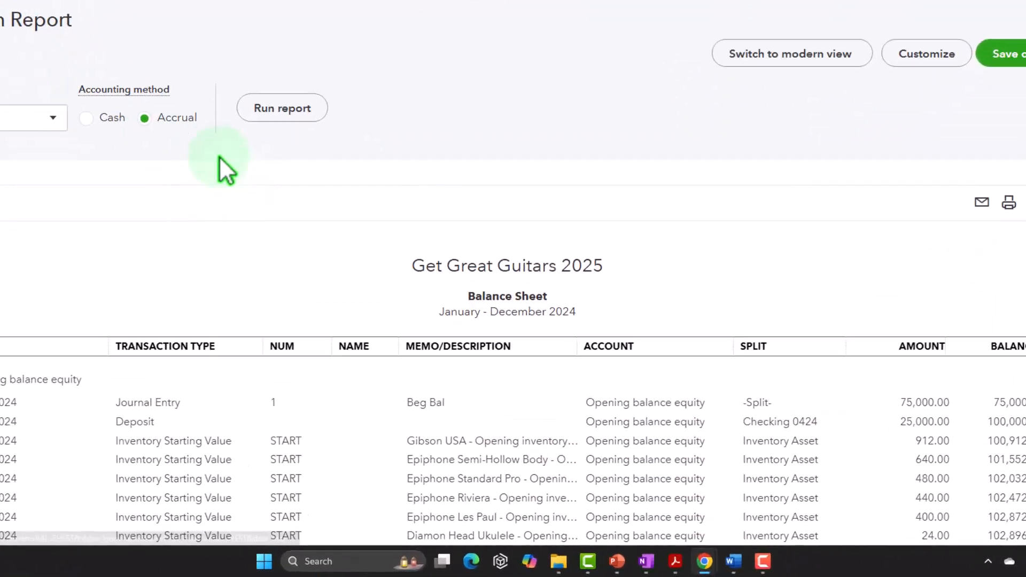
Switch to the trial balance PDF and highlight the Furniture and Equipment debit of 75,000.00 as entered.
{"action": "left_click", "coordinate": [675, 561]}
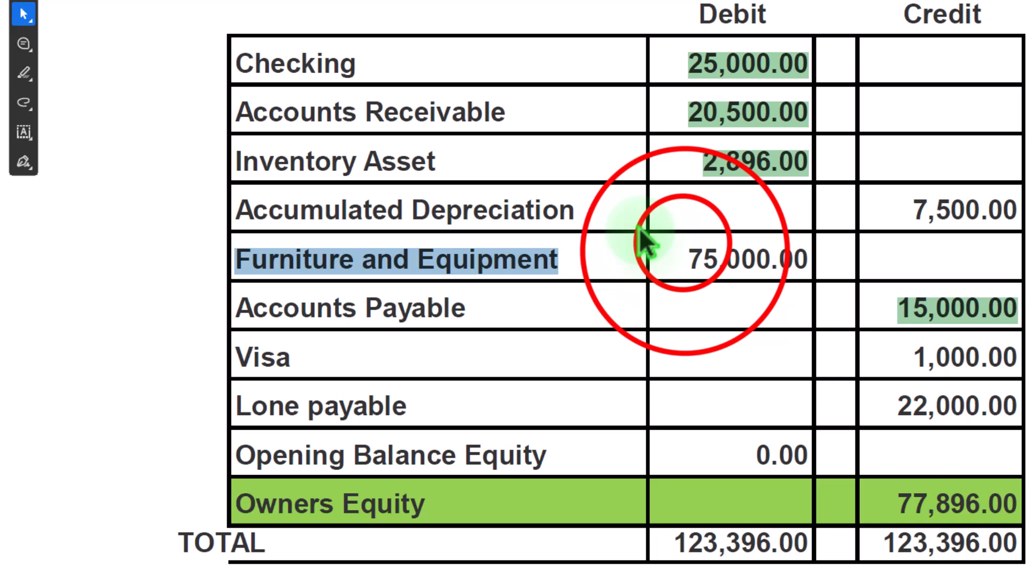
{"action": "left_click_drag", "start_coordinate": [517, 241], "coordinate": [574, 248]}
{"action": "left_click_drag", "start_coordinate": [759, 260], "coordinate": [806, 260]}
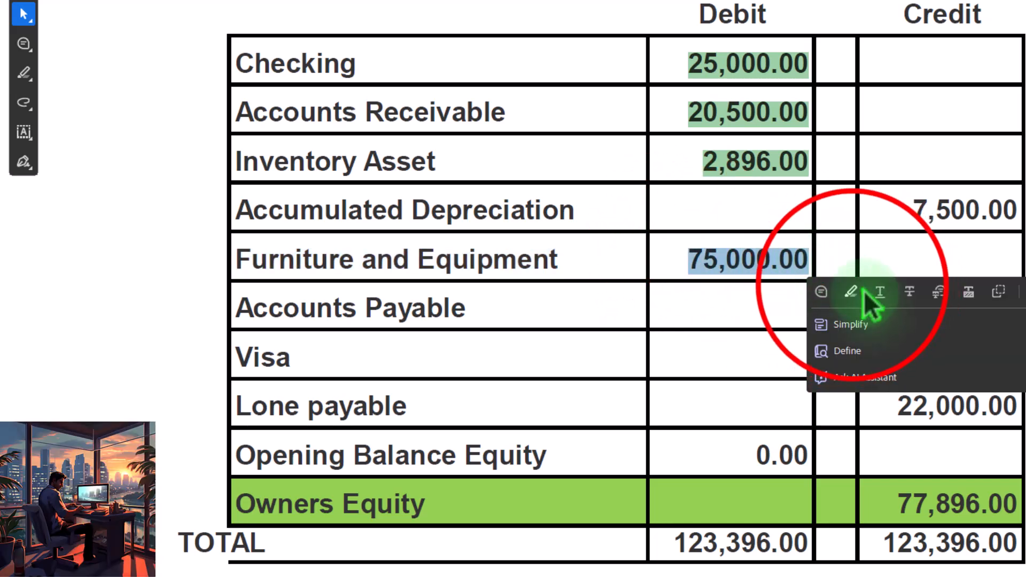
{"action": "left_click", "coordinate": [854, 289]}
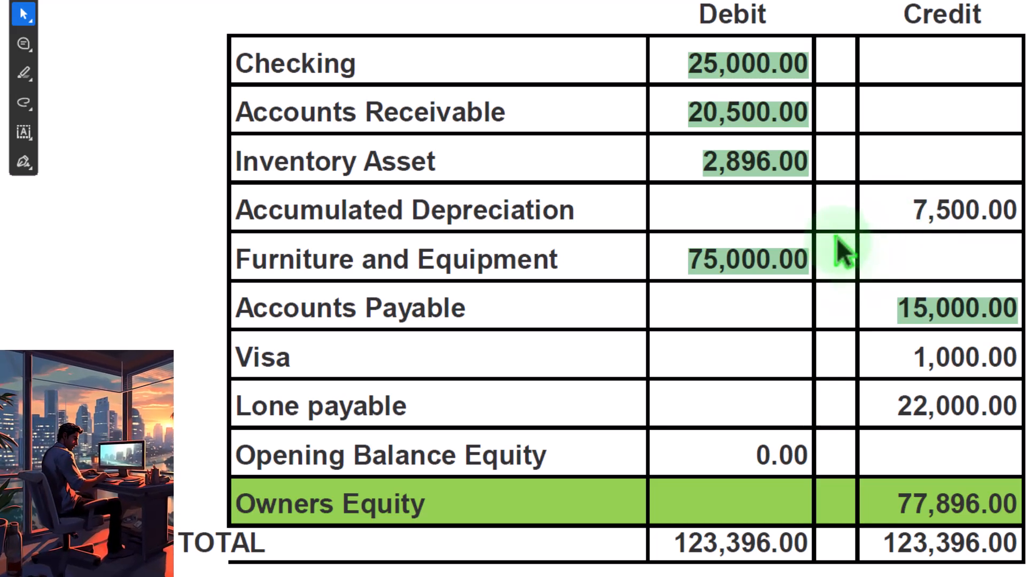
Review the trial balance's Accumulated Depreciation credit, and examine the fixed assets in the QuickBooks Chart of accounts for a matching account.
{"action": "left_click", "coordinate": [914, 208]}
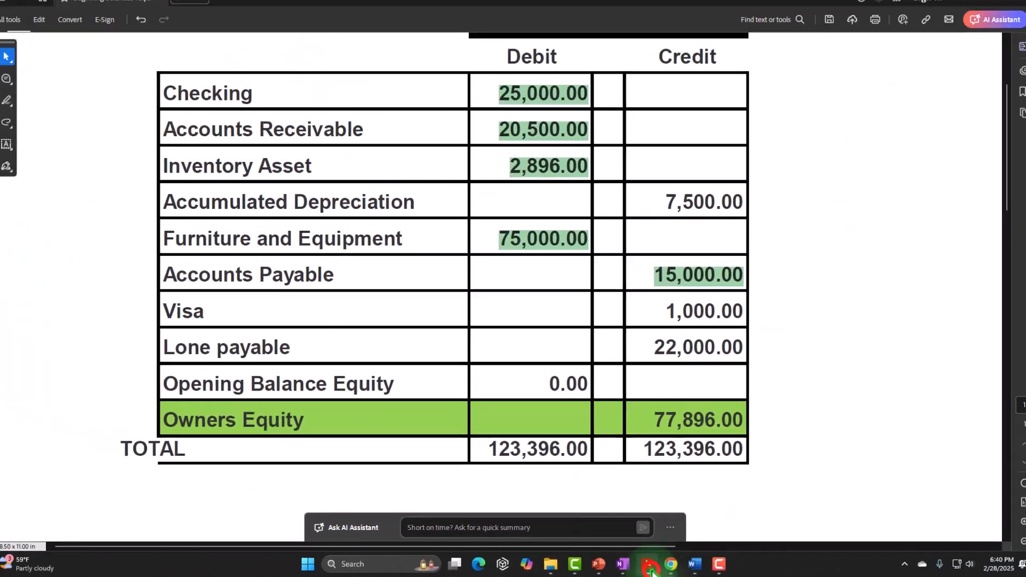
{"action": "left_click", "coordinate": [775, 556]}
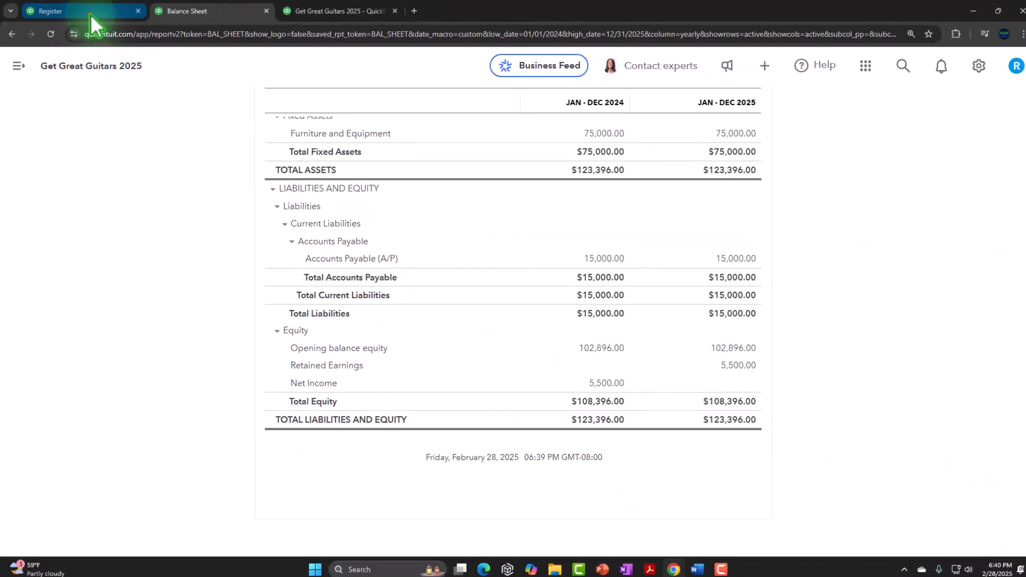
{"action": "left_click", "coordinate": [145, 22]}
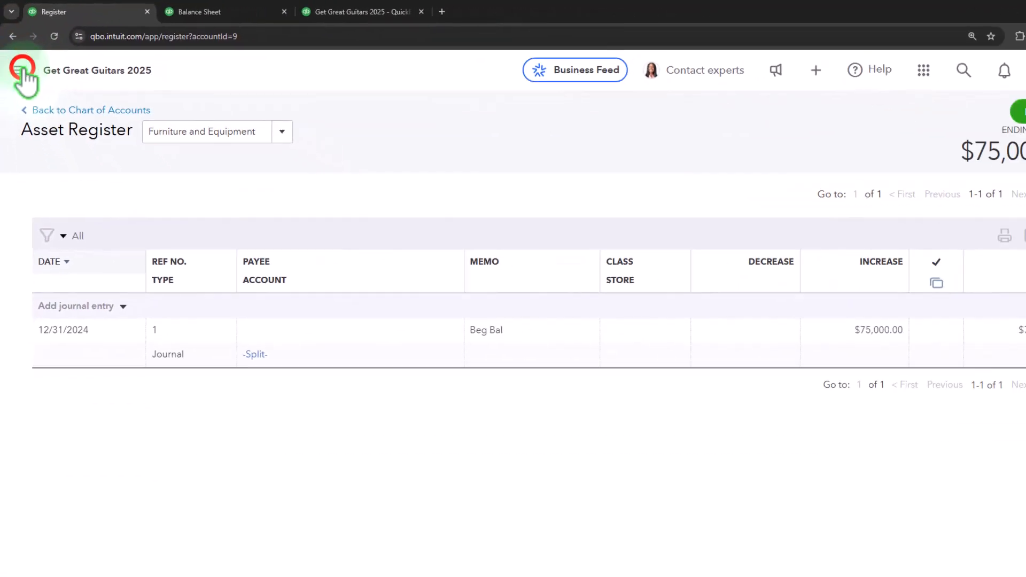
{"action": "left_click", "coordinate": [22, 73]}
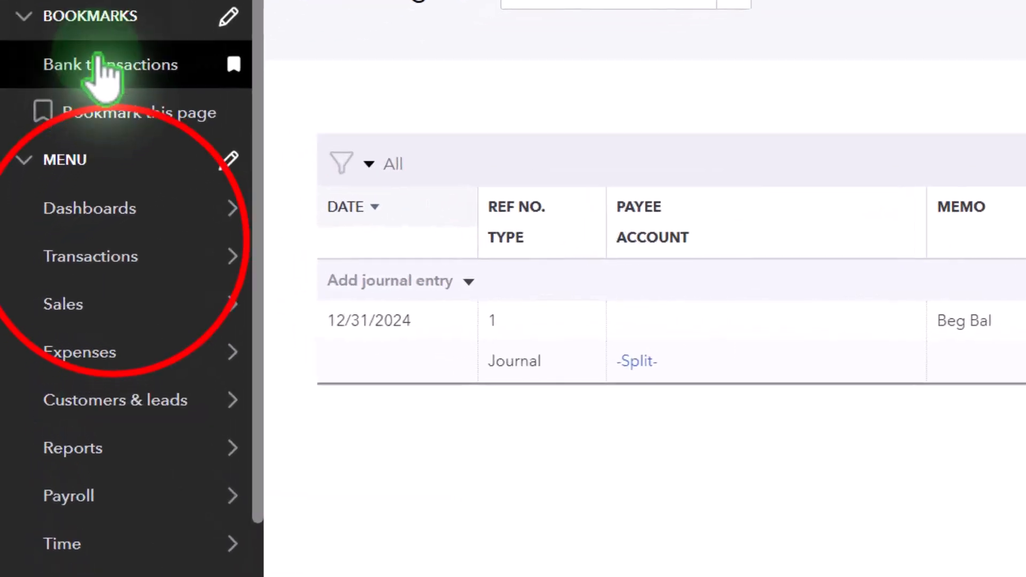
{"action": "mouse_move", "coordinate": [80, 299]}
{"action": "left_click", "coordinate": [115, 256]}
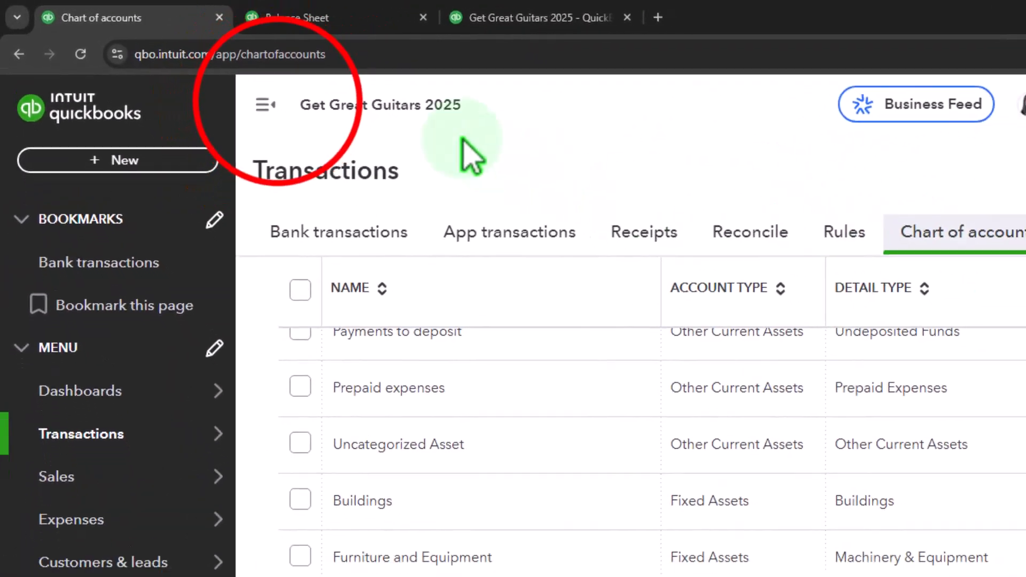
{"action": "left_click", "coordinate": [183, 69]}
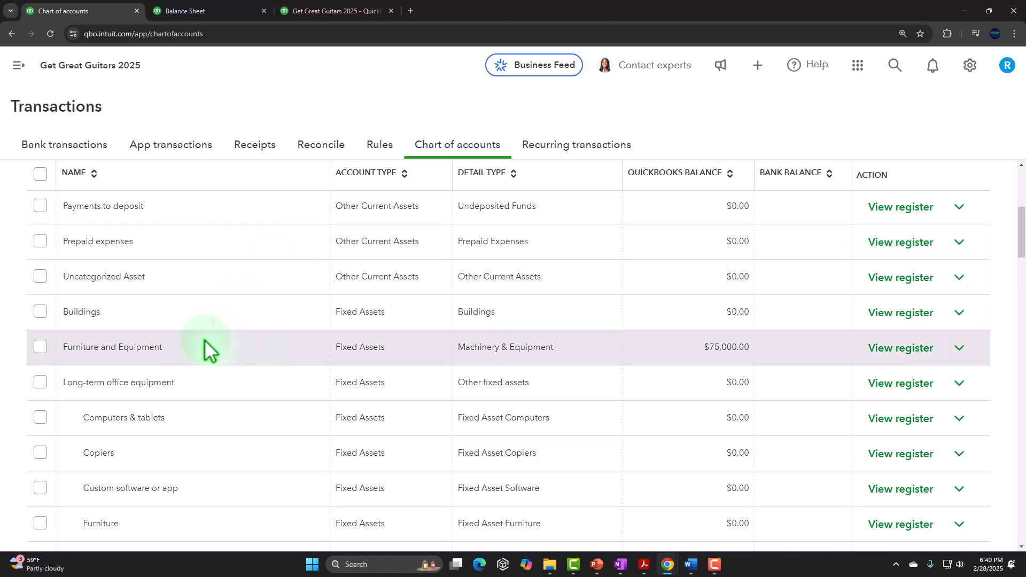
{"action": "scroll", "coordinate": [208, 347], "scroll_direction": "down", "scroll_amount": 5}
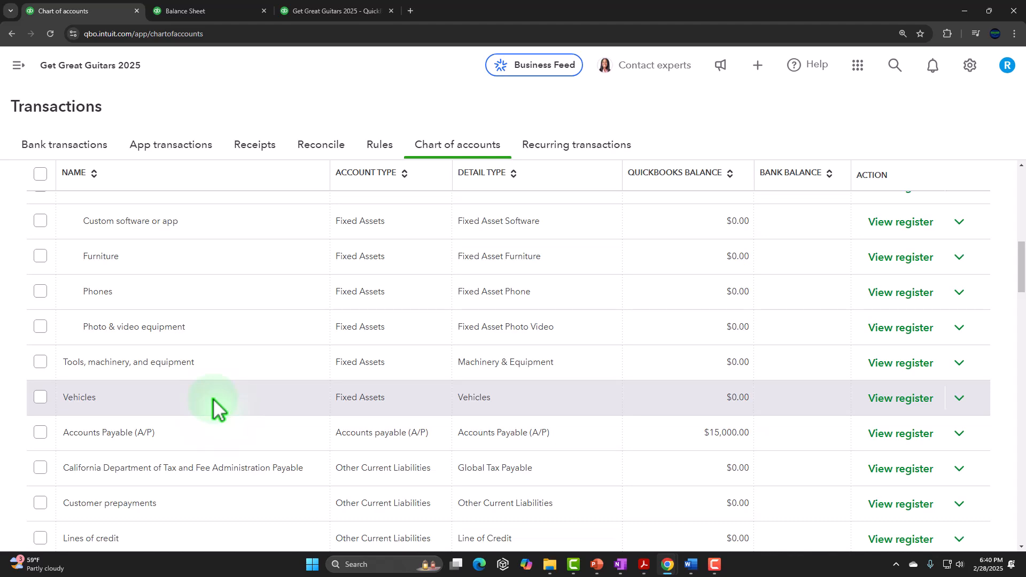
{"action": "scroll", "coordinate": [212, 401], "scroll_direction": "up", "scroll_amount": 10}
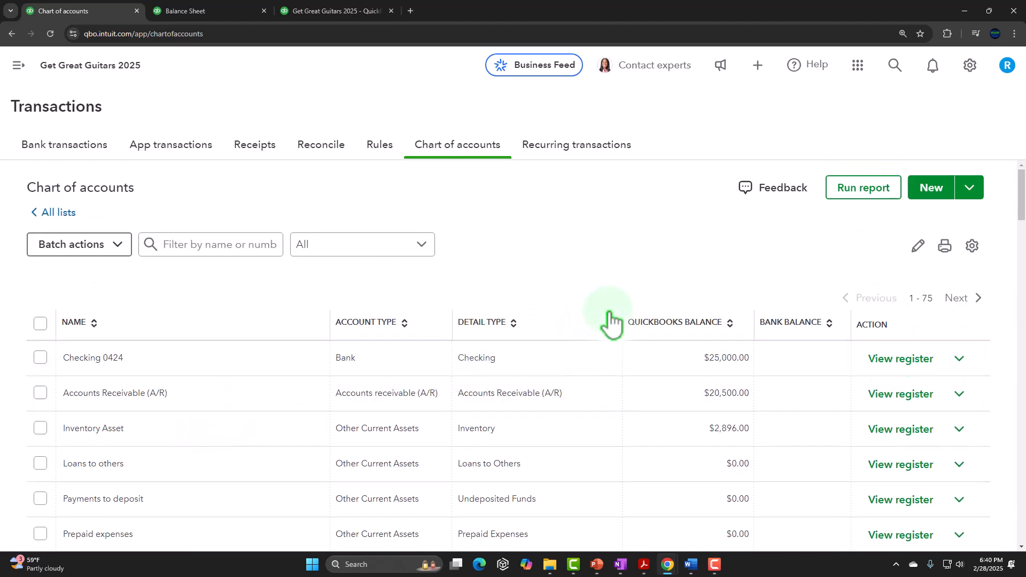
Start a new account in the Chart of accounts and name it Accumulated Depreciation, copying the name from the trial balance PDF.
{"action": "left_click", "coordinate": [929, 188]}
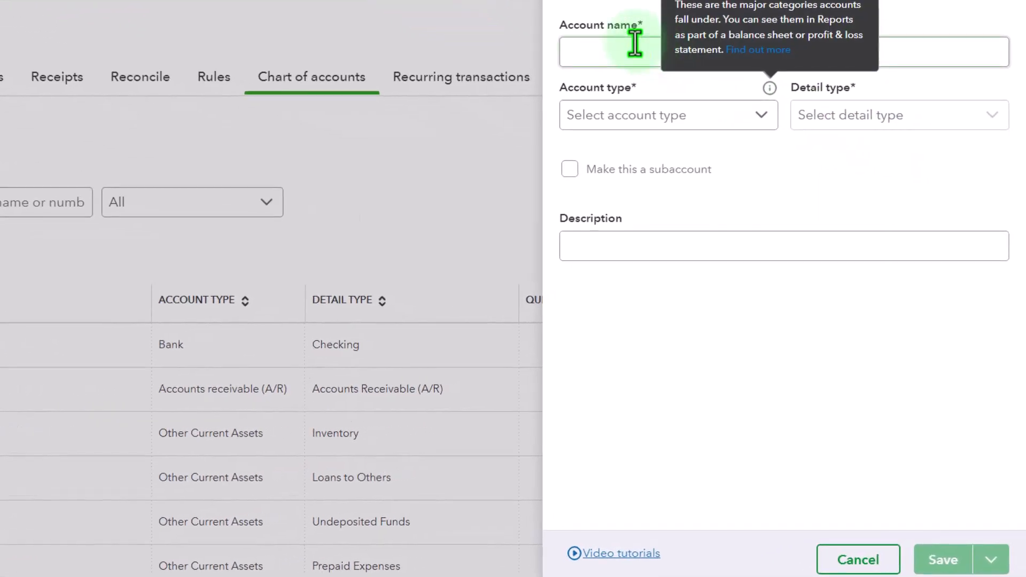
{"action": "left_click", "coordinate": [735, 554]}
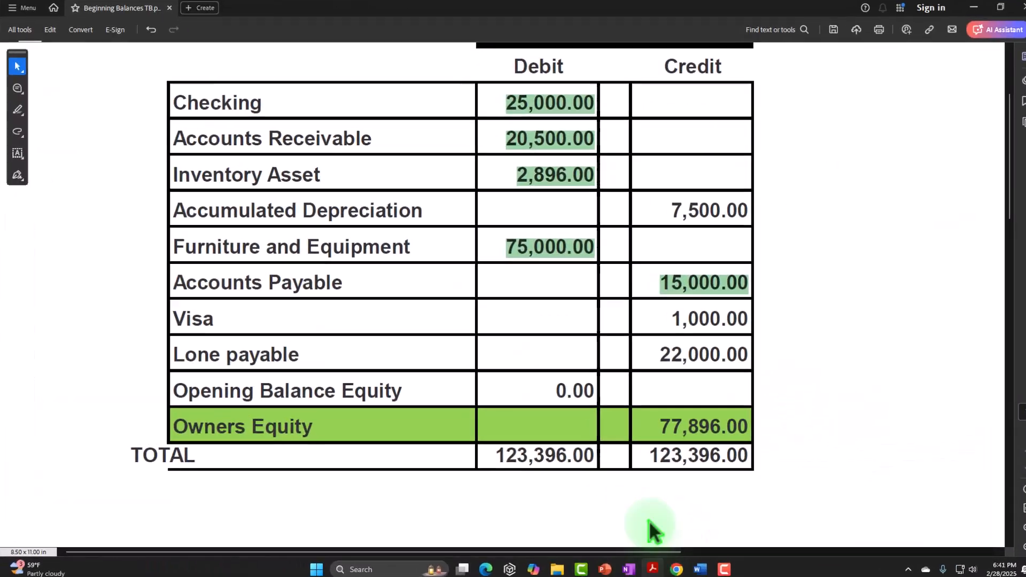
{"action": "left_click_drag", "start_coordinate": [179, 210], "coordinate": [372, 216]}
{"action": "key", "text": "ctrl+c"}
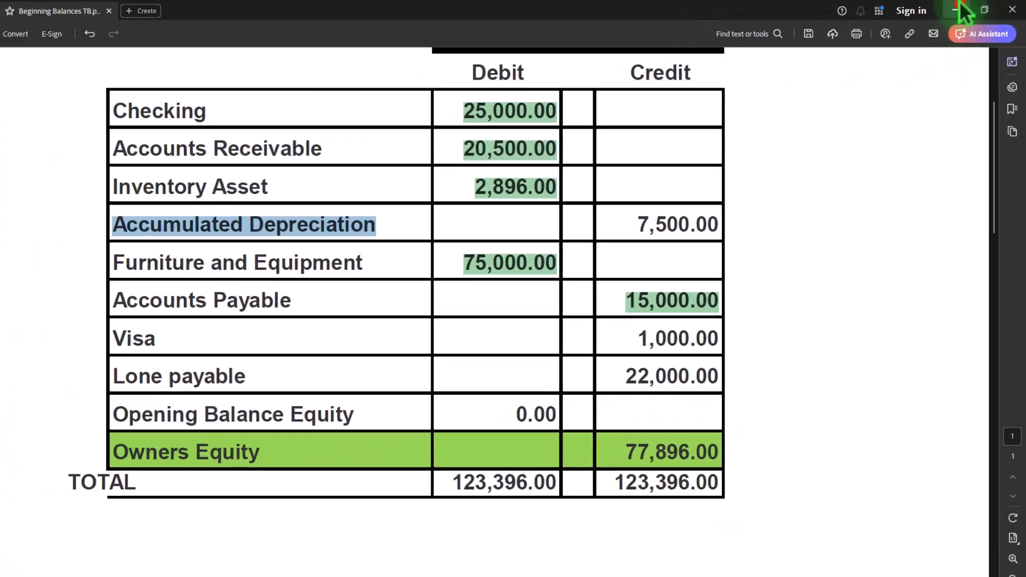
{"action": "left_click", "coordinate": [955, 10]}
{"action": "left_click", "coordinate": [729, 134]}
{"action": "key", "text": "ctrl+v"}
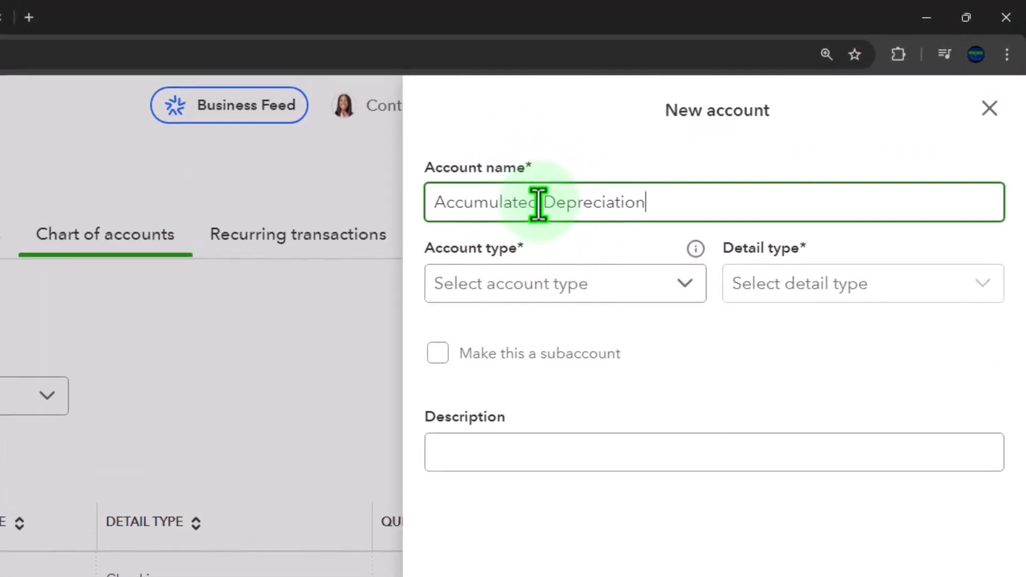
{"action": "key", "text": "Tab"}
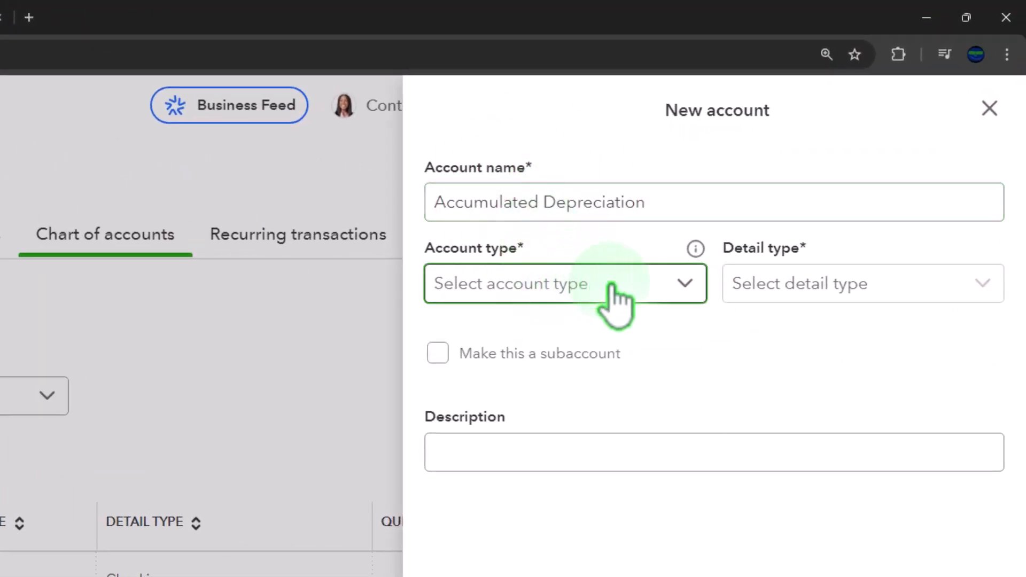
Set the new account's type to Fixed Assets and its detail type to Accumulated Depreciation.
{"action": "left_click", "coordinate": [678, 286]}
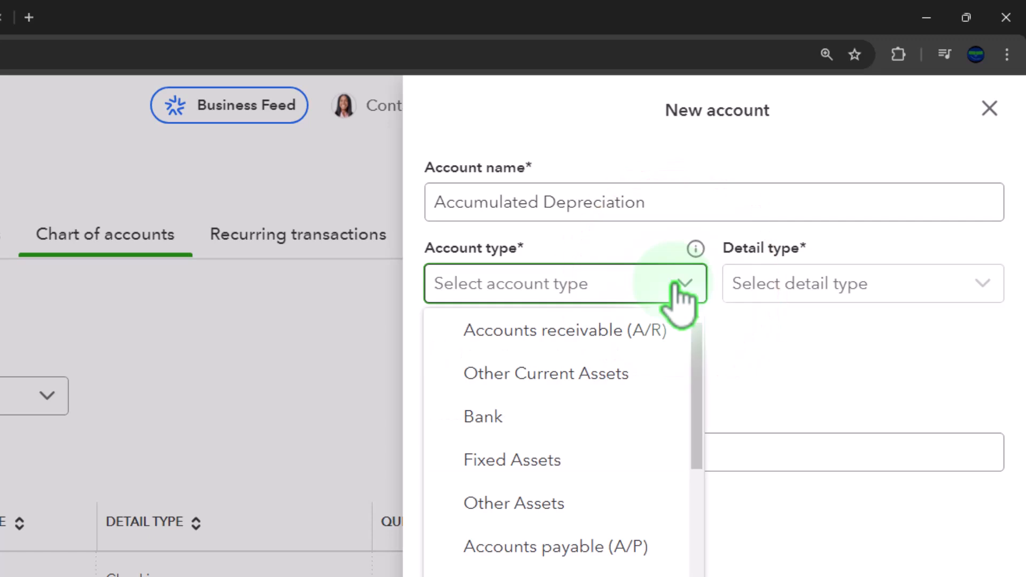
{"action": "left_click", "coordinate": [614, 461]}
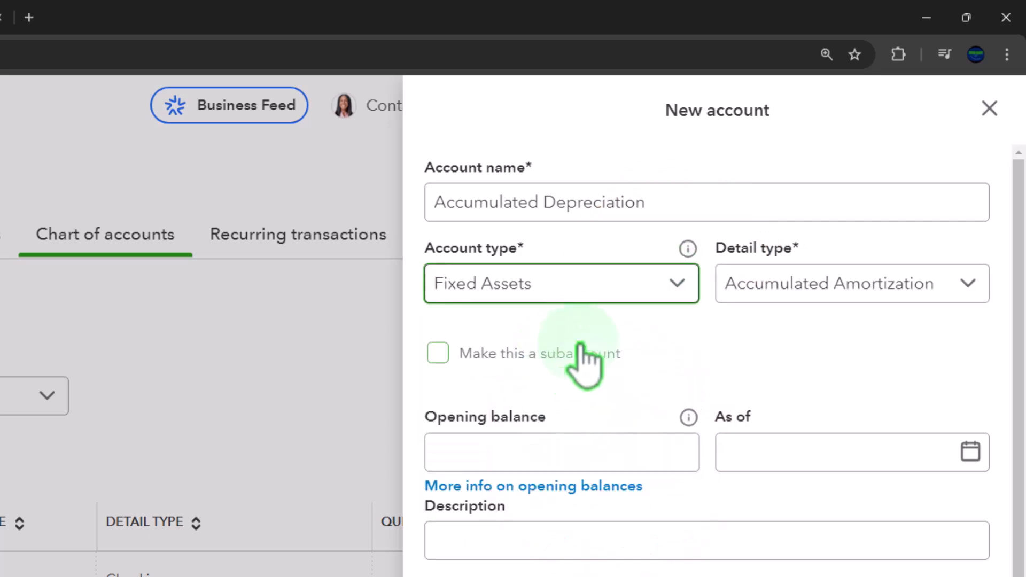
{"action": "left_click", "coordinate": [870, 300]}
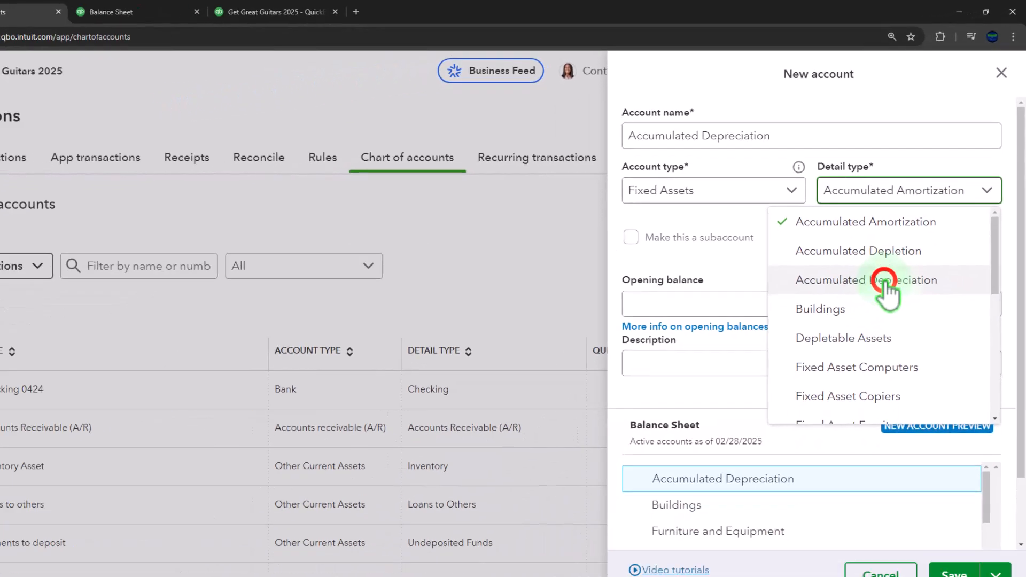
{"action": "left_click", "coordinate": [813, 422]}
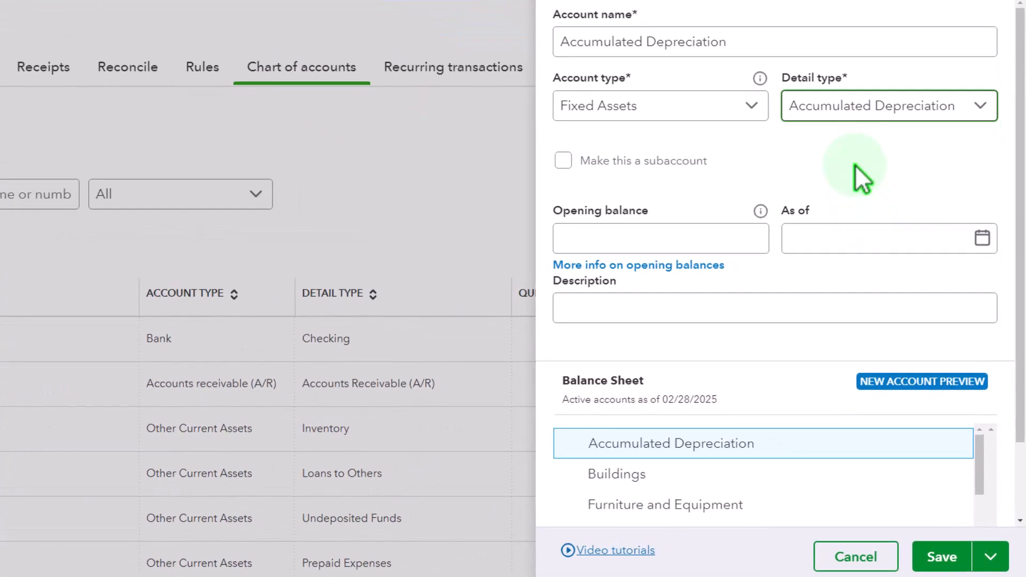
Check the Accumulated Depreciation amount in the trial balance PDF and enter -7,500.00 as the new account's opening balance.
{"action": "scroll", "coordinate": [855, 171], "scroll_direction": "down", "scroll_amount": 1}
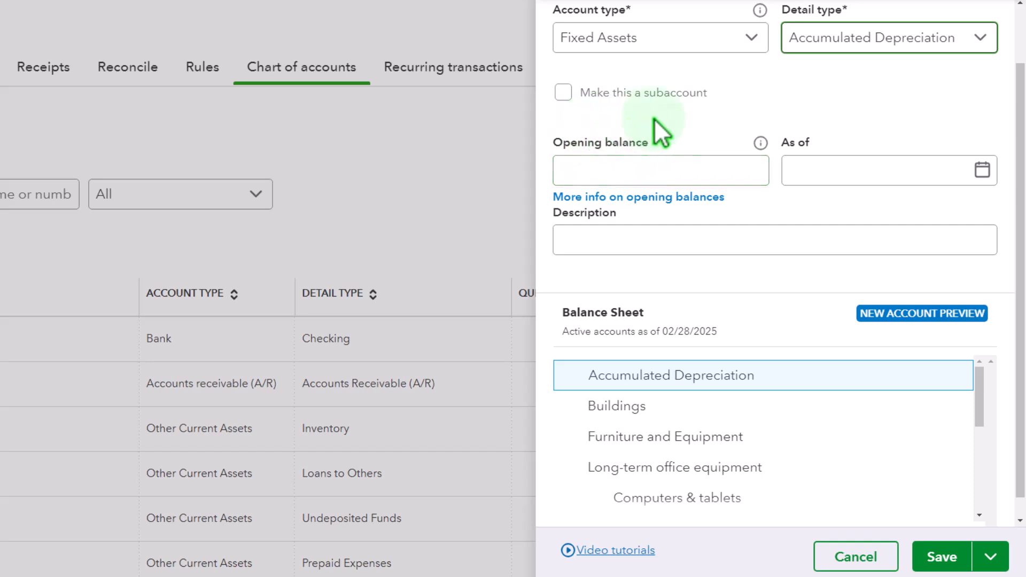
{"action": "left_click", "coordinate": [613, 178]}
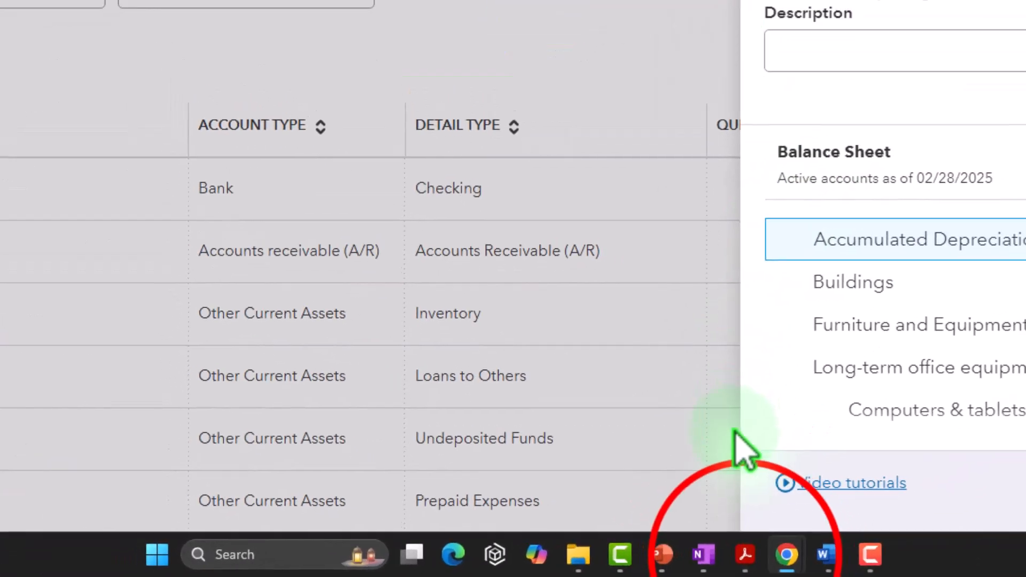
{"action": "left_click", "coordinate": [746, 558]}
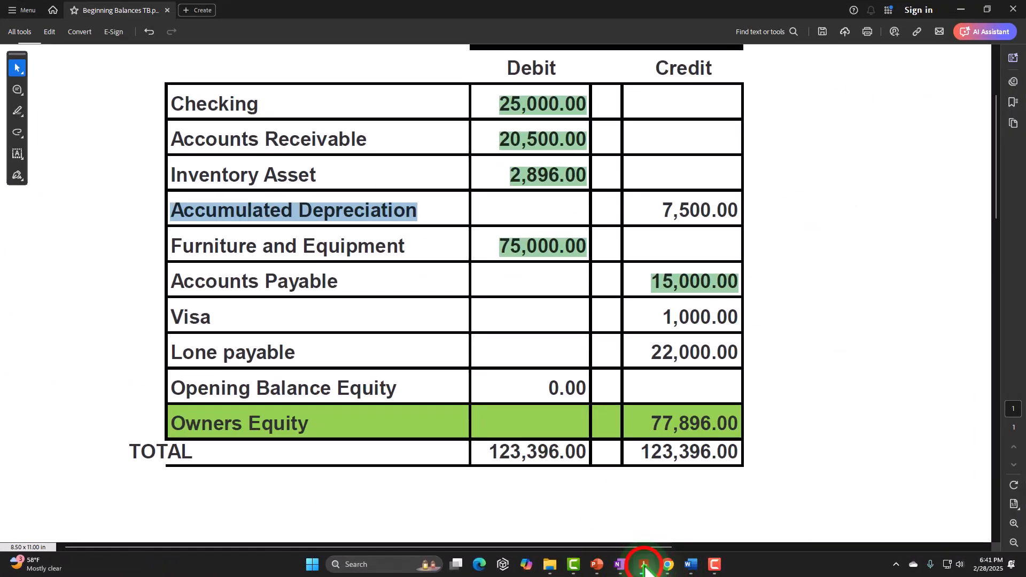
{"action": "left_click", "coordinate": [644, 566]}
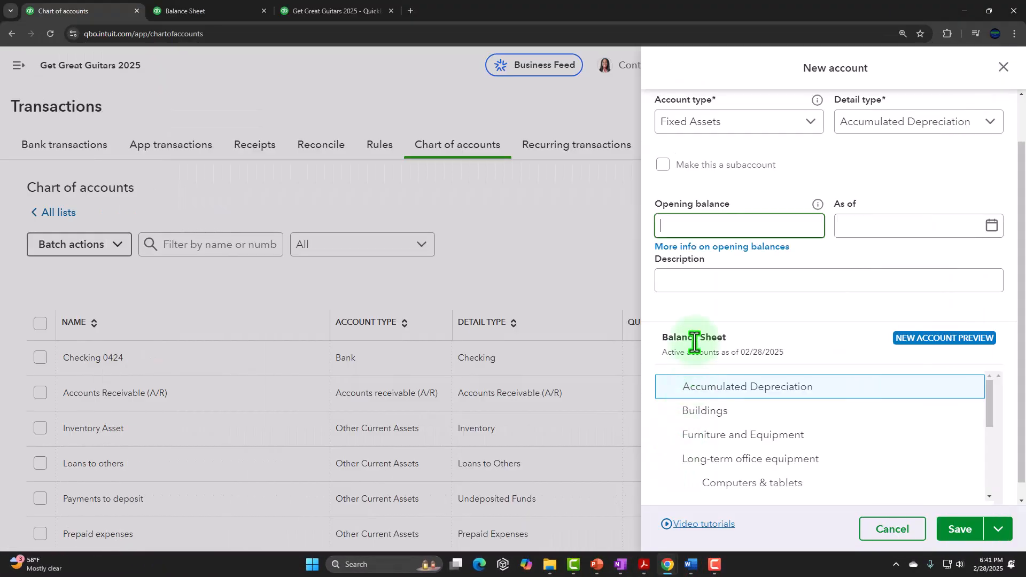
{"action": "type", "text": "7500"}
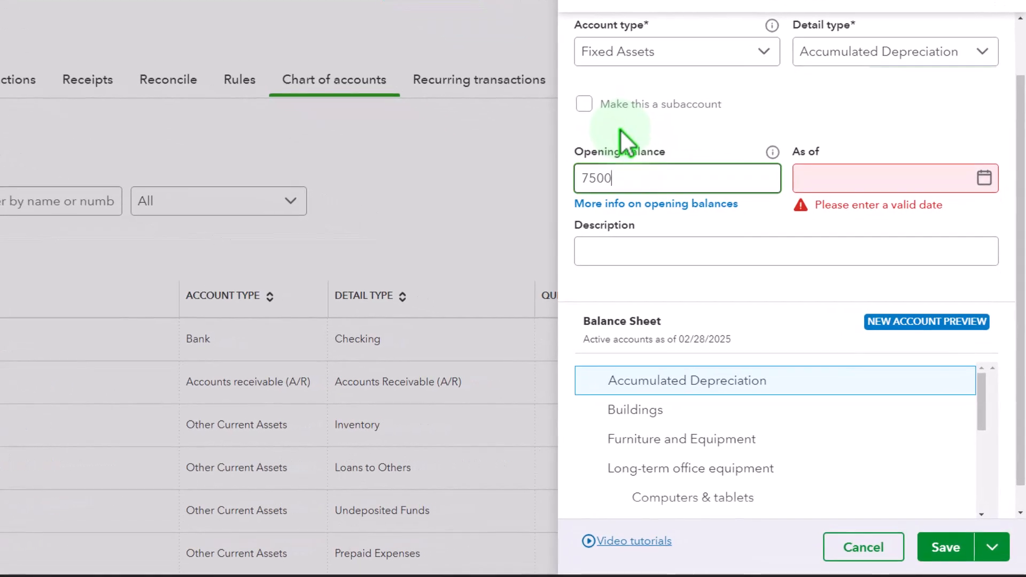
{"action": "key", "text": "Tab"}
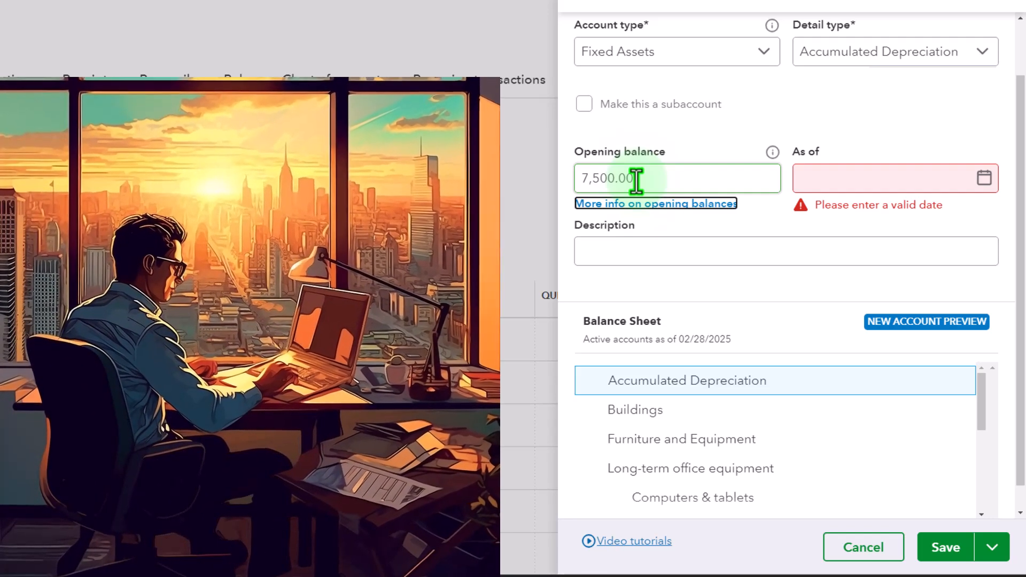
{"action": "left_click", "coordinate": [580, 180]}
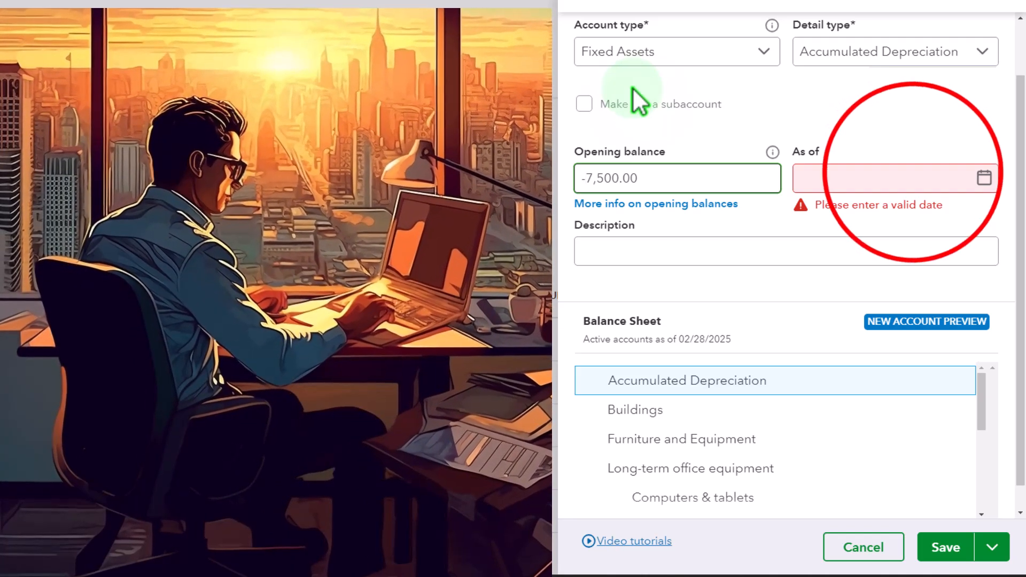
Date the opening balance as of 12/31/2024 and try to save the new account.
{"action": "left_click", "coordinate": [912, 174]}
{"action": "type", "text": "12"}
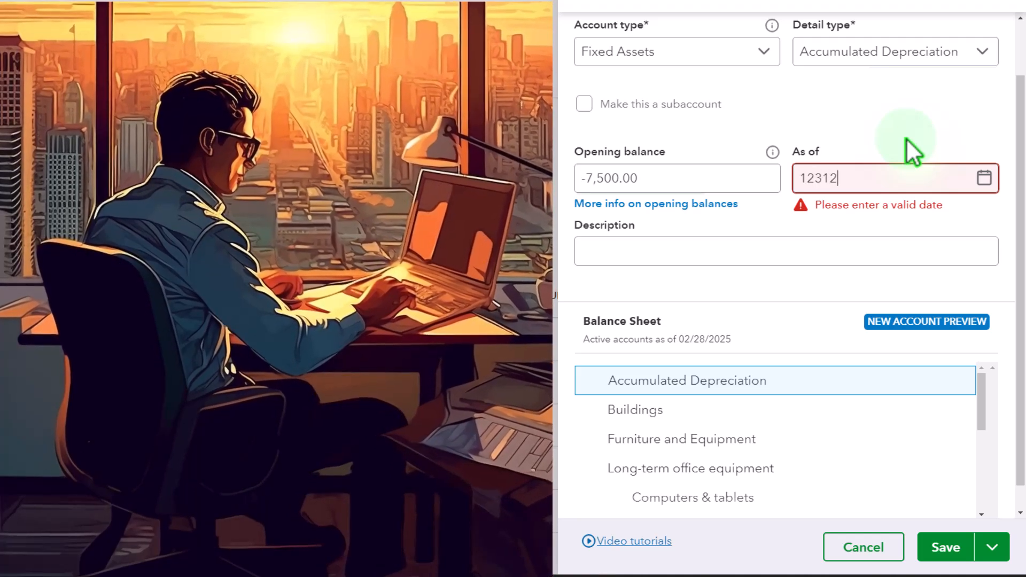
{"action": "type", "text": "/31/2024"}
{"action": "key", "text": "Tab"}
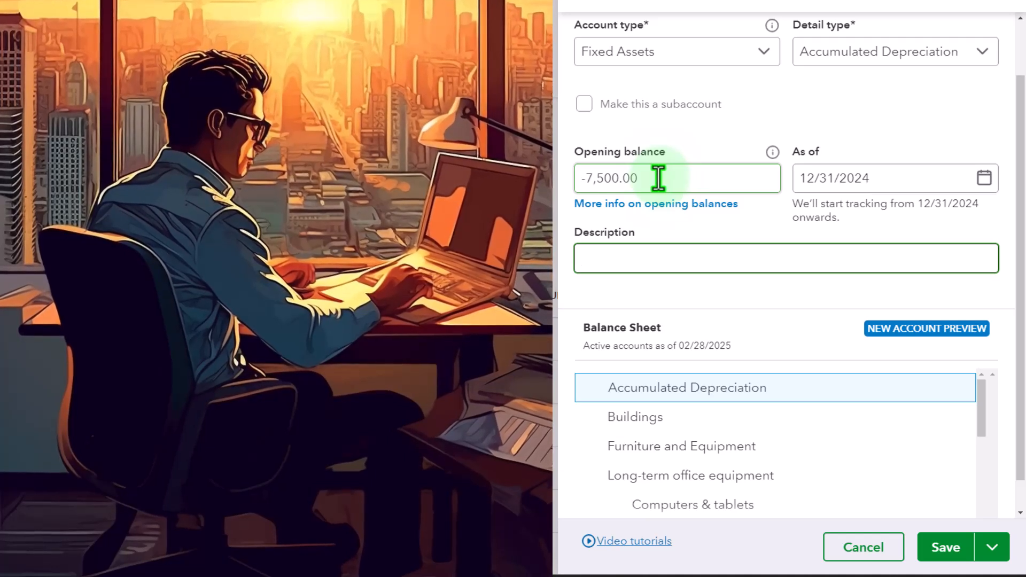
{"action": "scroll", "coordinate": [658, 178], "scroll_direction": "down", "scroll_amount": 1}
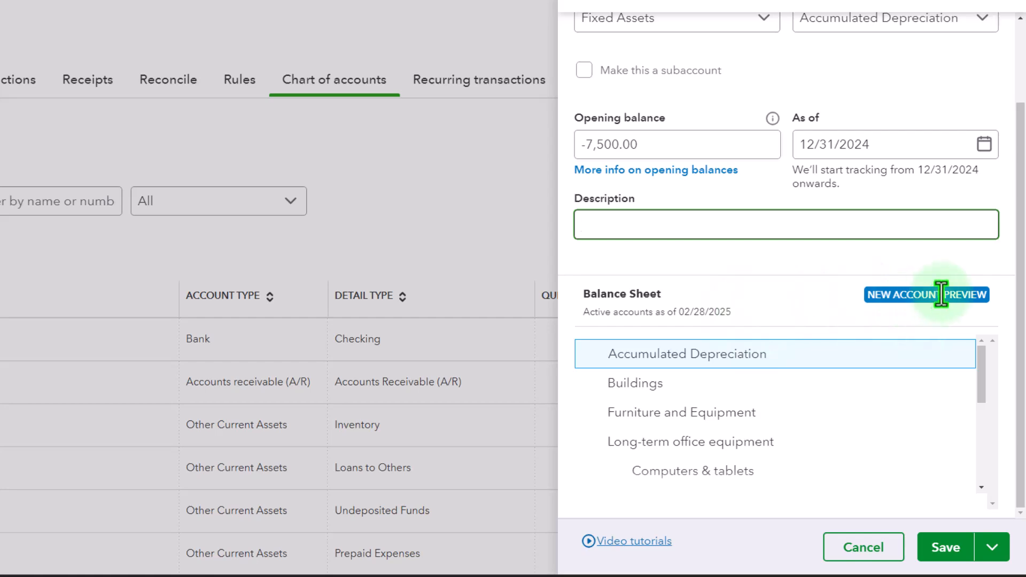
{"action": "left_click", "coordinate": [944, 547]}
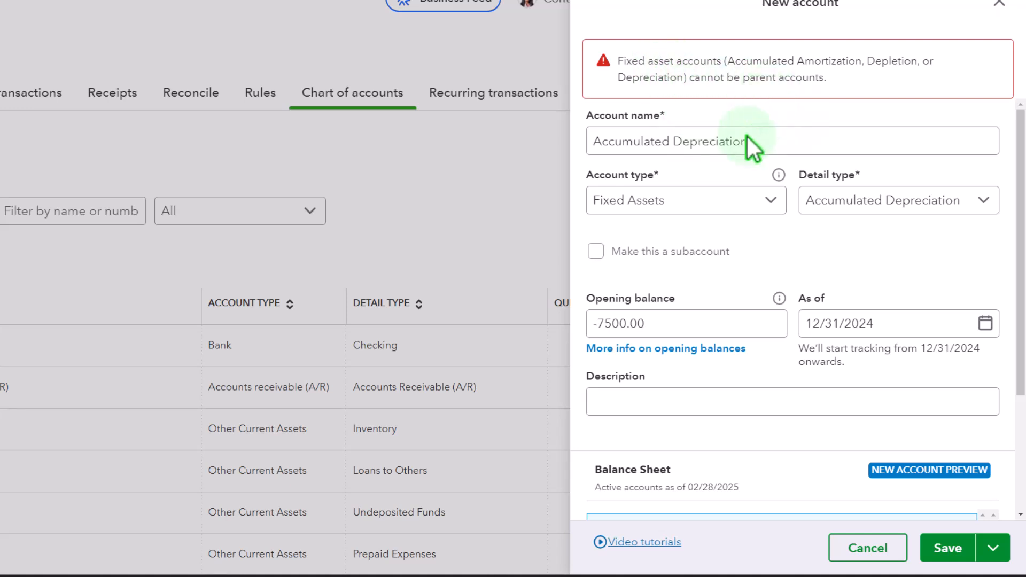
Make Accumulated Depreciation a subaccount of Furniture and Equipment and save the account.
{"action": "left_click", "coordinate": [595, 251]}
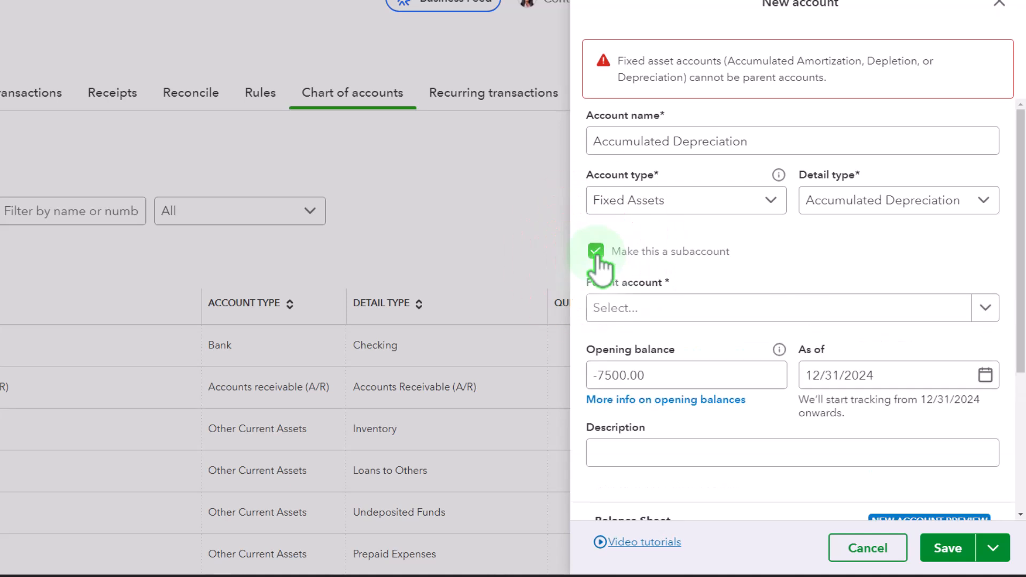
{"action": "scroll", "coordinate": [855, 225], "scroll_direction": "down", "scroll_amount": 1}
{"action": "left_click", "coordinate": [983, 245]}
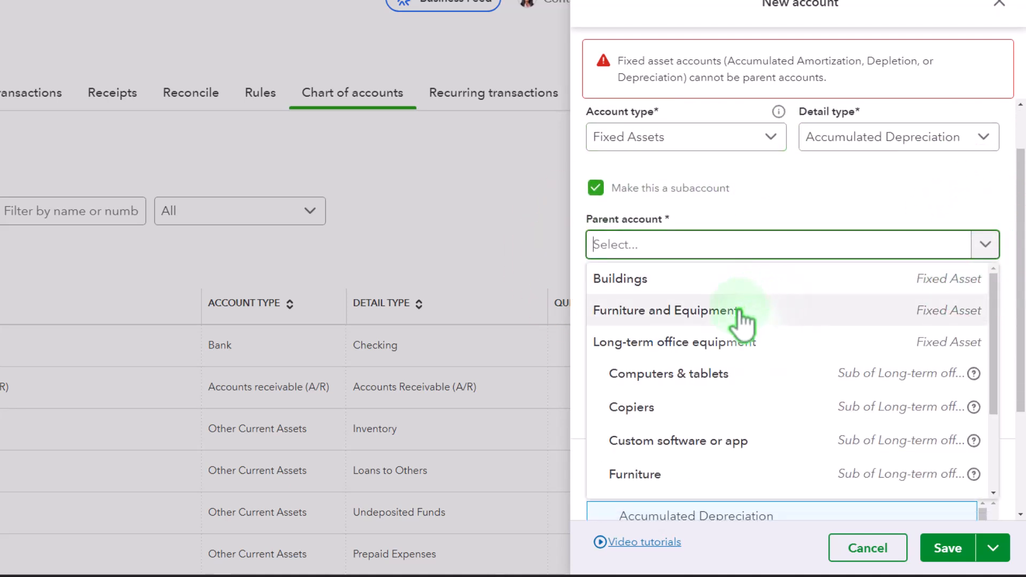
{"action": "left_click", "coordinate": [739, 314]}
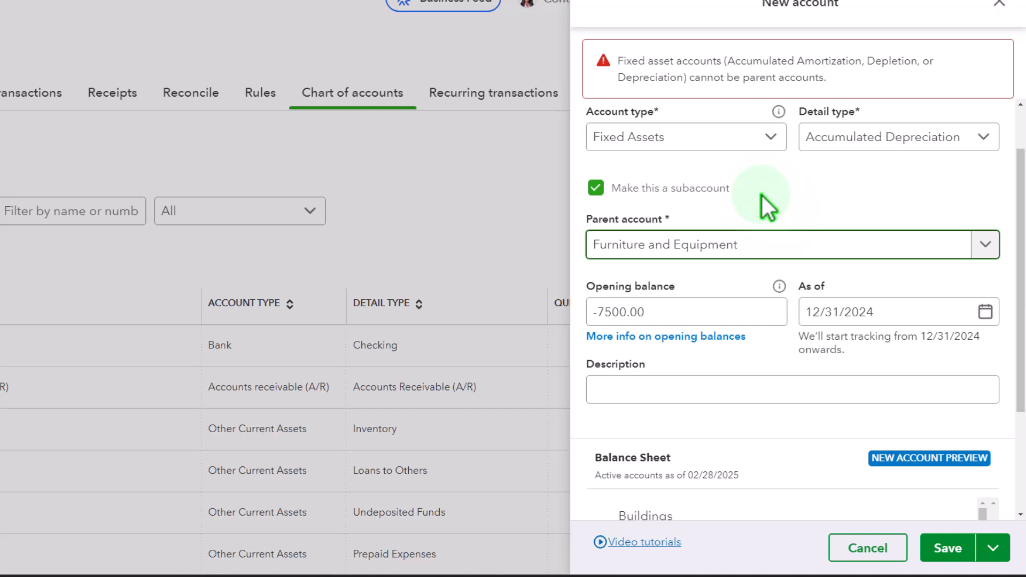
{"action": "scroll", "coordinate": [768, 207], "scroll_direction": "down", "scroll_amount": 5}
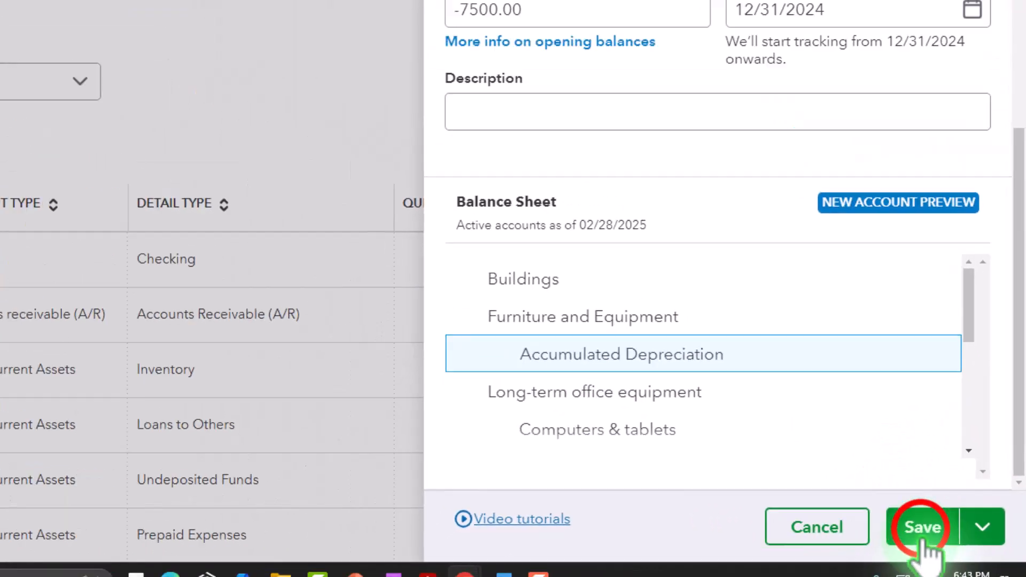
{"action": "left_click", "coordinate": [947, 548]}
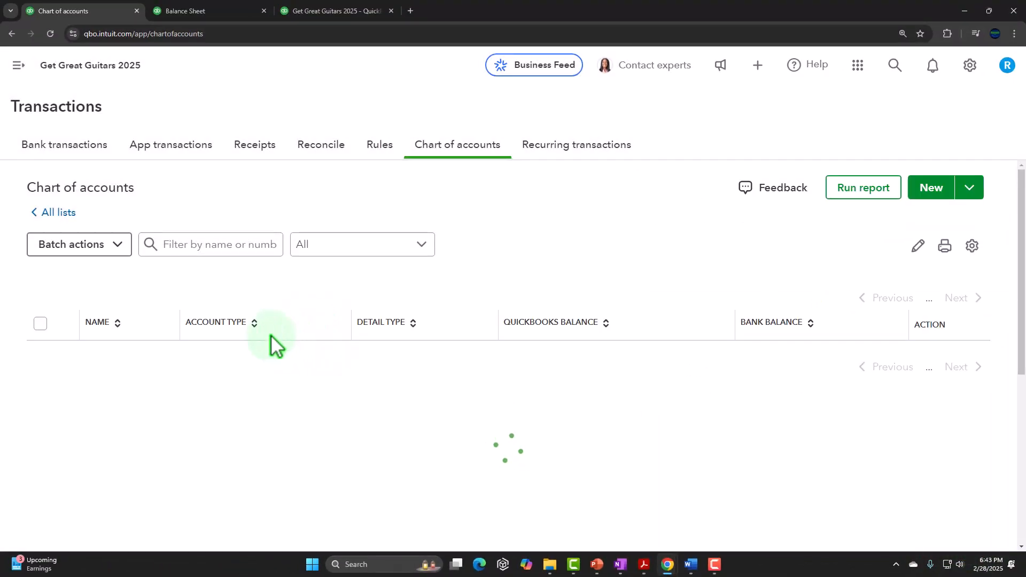
Review Accumulated Depreciation in the Chart of accounts, rerun the Balance Sheet, and examine its fixed assets section.
{"action": "scroll", "coordinate": [179, 301], "scroll_direction": "down", "scroll_amount": 5}
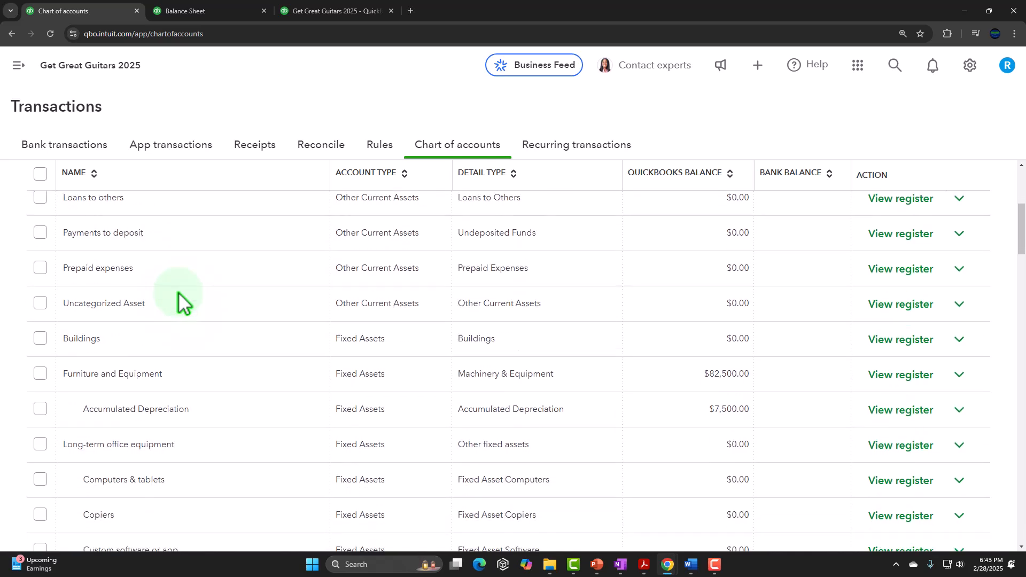
{"action": "scroll", "coordinate": [178, 321], "scroll_direction": "up", "scroll_amount": 1}
{"action": "scroll", "coordinate": [195, 348], "scroll_direction": "down", "scroll_amount": 3}
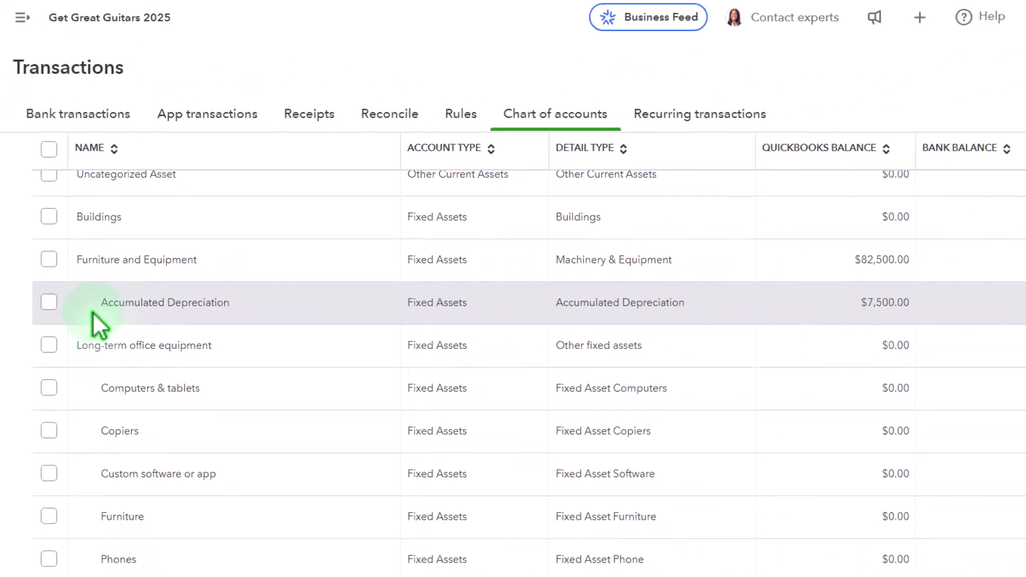
{"action": "left_click", "coordinate": [230, 10]}
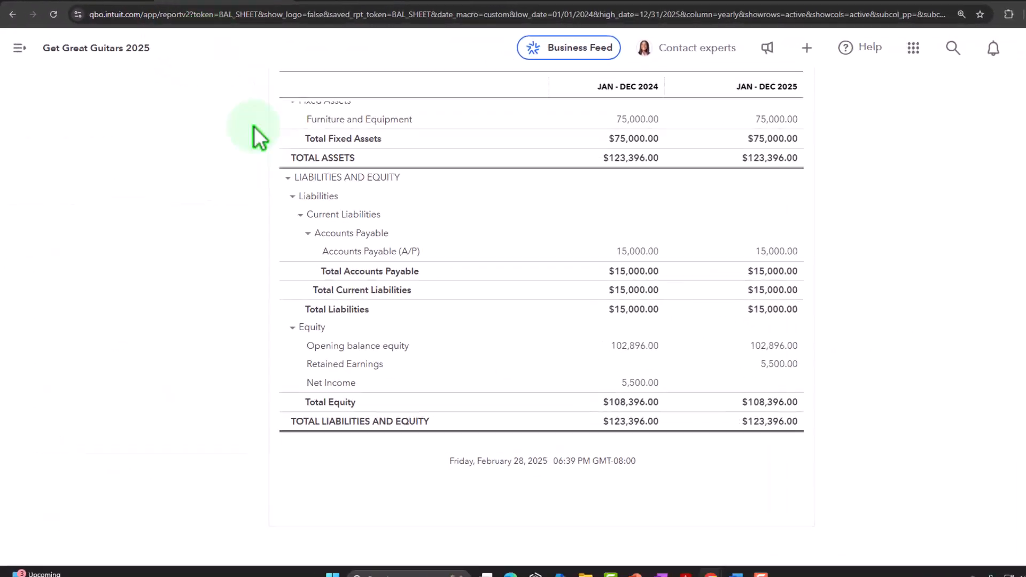
{"action": "scroll", "coordinate": [356, 252], "scroll_direction": "up", "scroll_amount": 10}
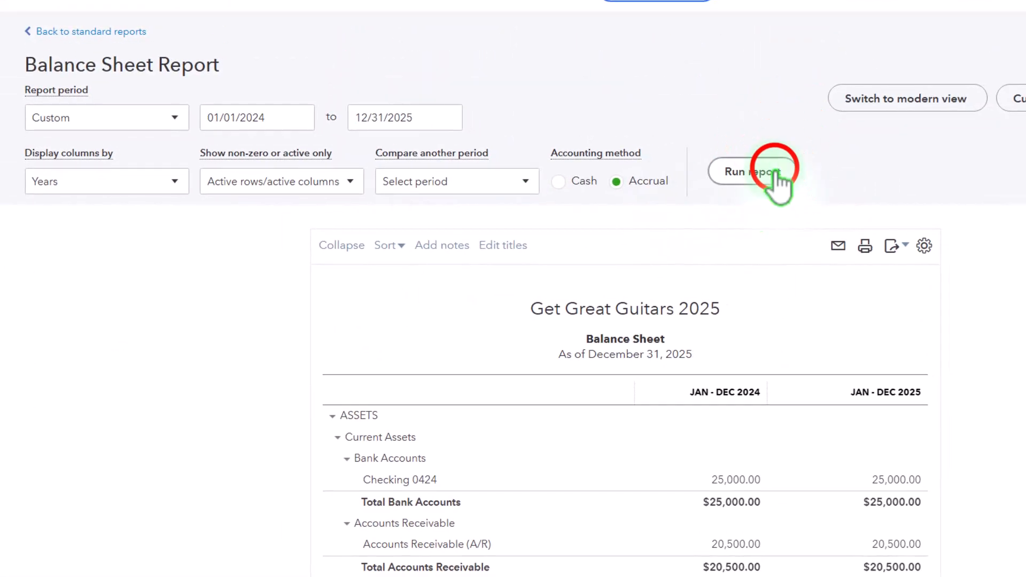
{"action": "left_click", "coordinate": [775, 172]}
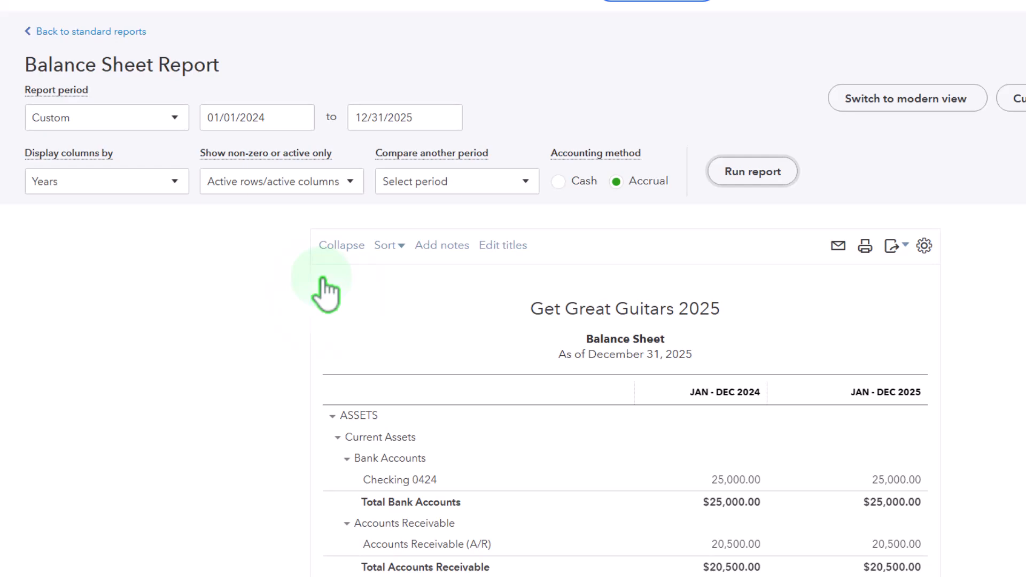
{"action": "scroll", "coordinate": [288, 276], "scroll_direction": "down", "scroll_amount": 6}
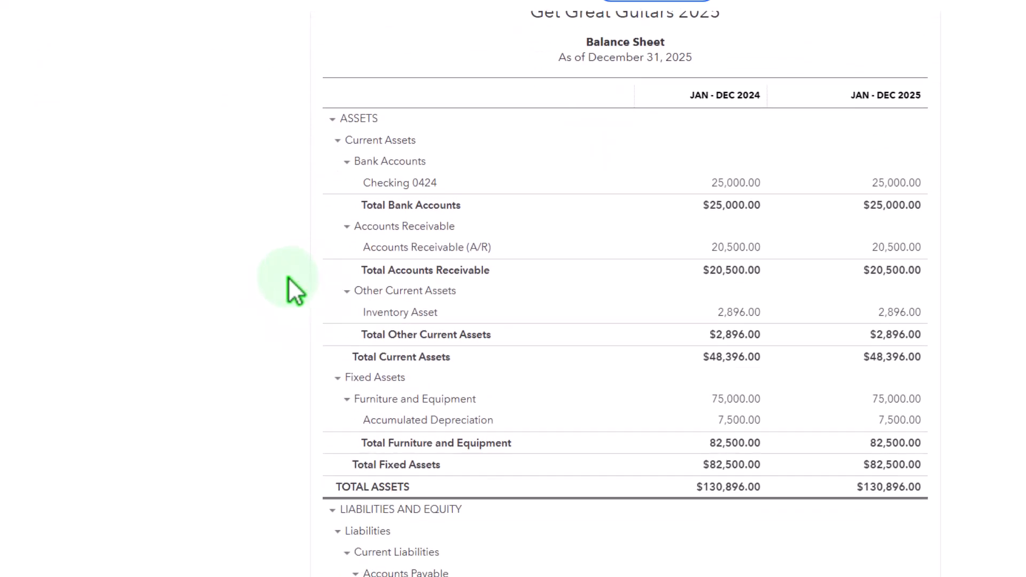
{"action": "scroll", "coordinate": [288, 277], "scroll_direction": "down", "scroll_amount": 2}
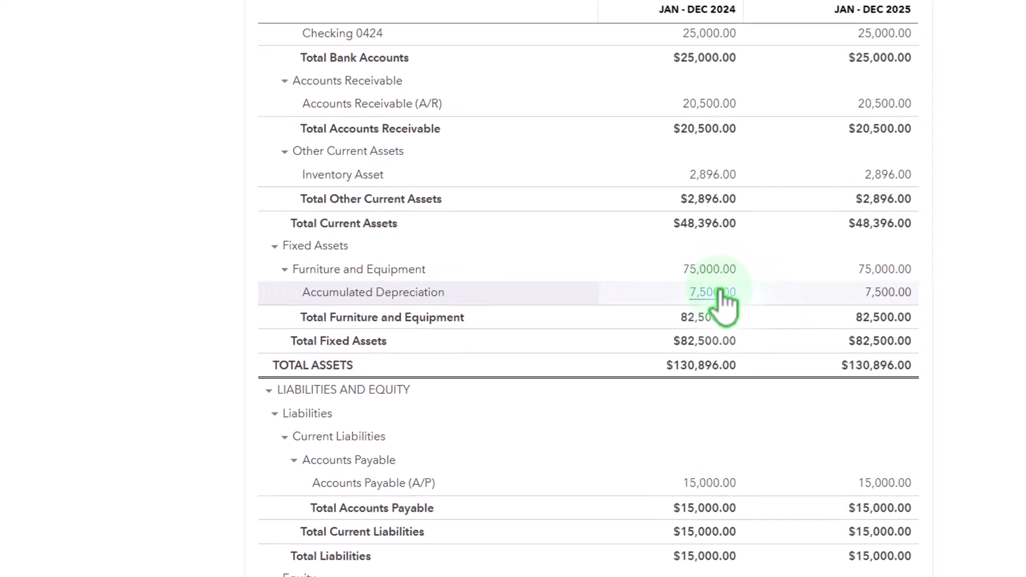
Open the Accumulated Depreciation opening journal entry from the Balance Sheet and move its amount to a 7,500.00 credit.
{"action": "left_click", "coordinate": [745, 291]}
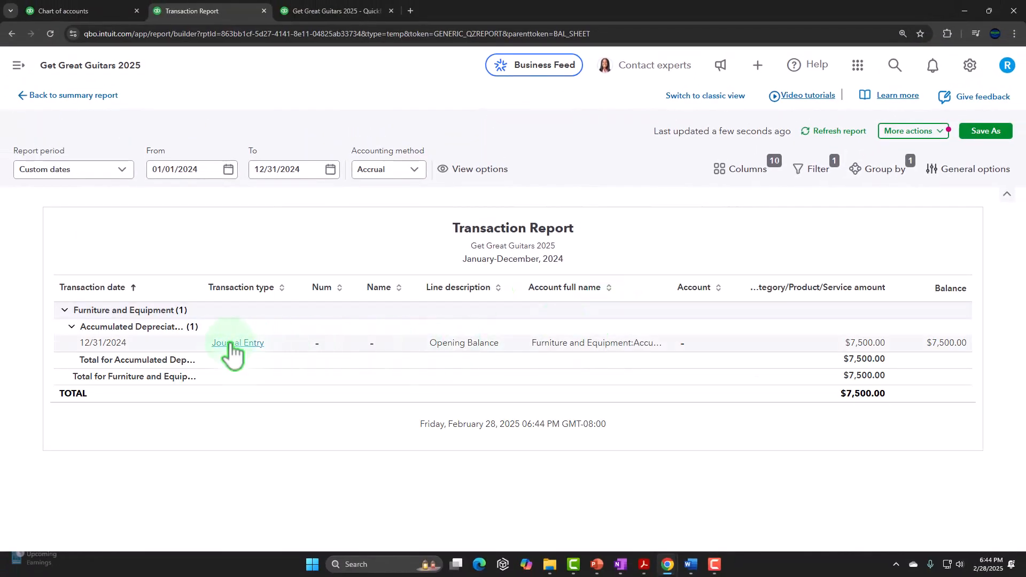
{"action": "left_click", "coordinate": [861, 343]}
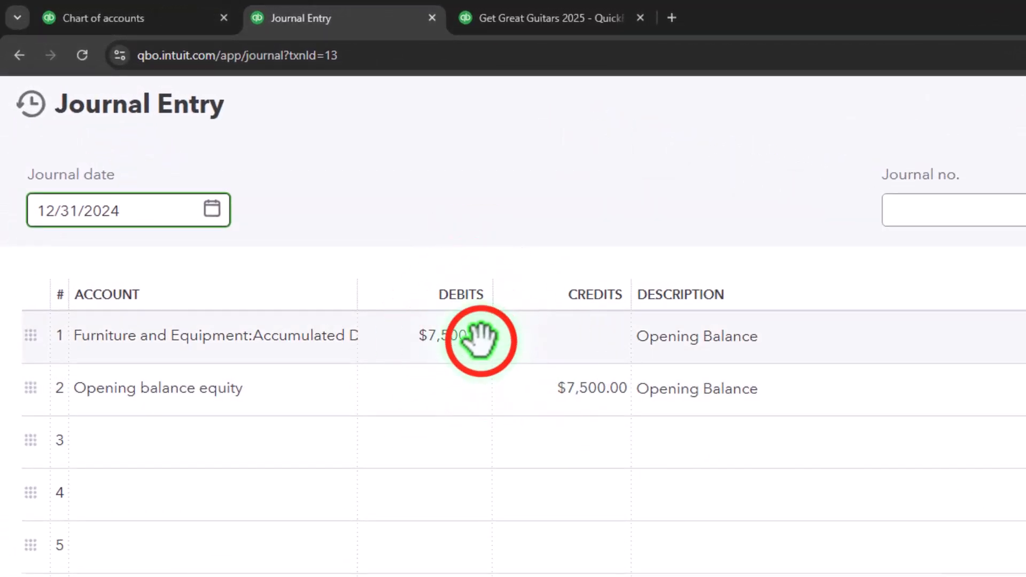
{"action": "left_click", "coordinate": [474, 334]}
{"action": "left_click", "coordinate": [576, 342]}
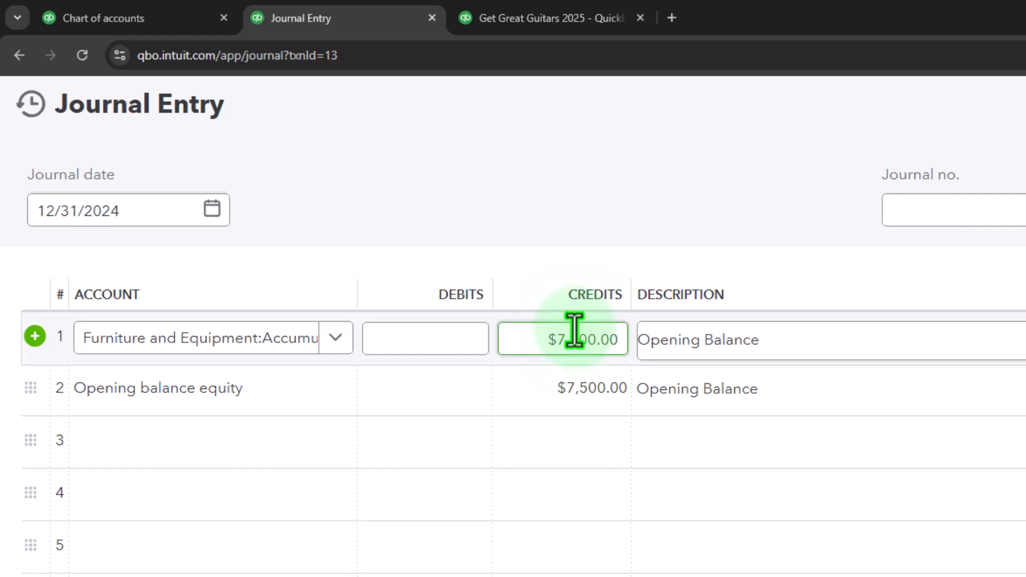
Change the Opening balance equity line to a 7,500.00 debit and save the journal entry despite its reconciled status.
{"action": "key", "text": "Tab"}
{"action": "key", "text": "Tab"}
{"action": "key", "text": "Tab"}
{"action": "key", "text": "Tab"}
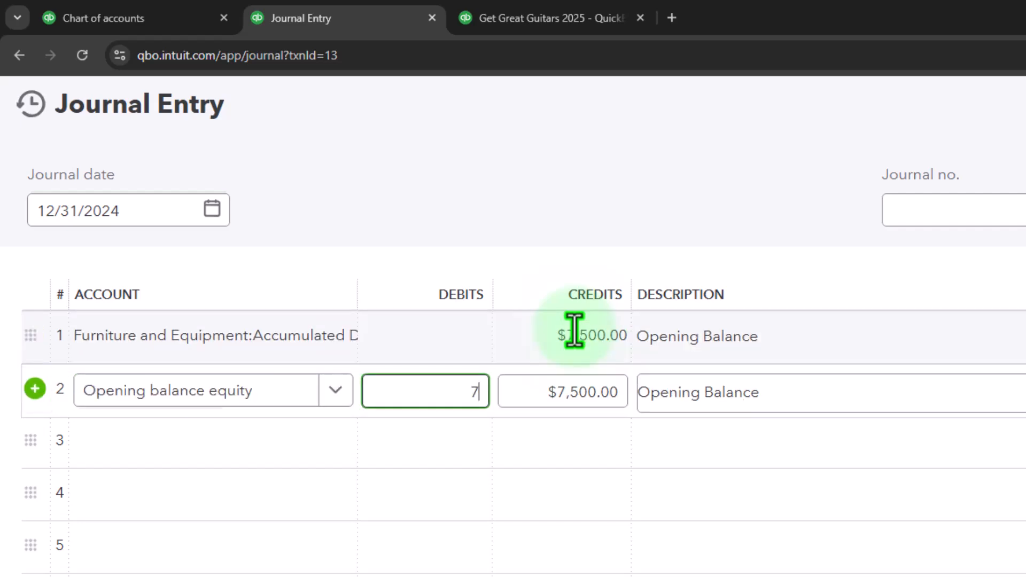
{"action": "type", "text": "7,500"}
{"action": "key", "text": "Tab"}
{"action": "key", "text": "Tab"}
{"action": "key", "text": "Tab"}
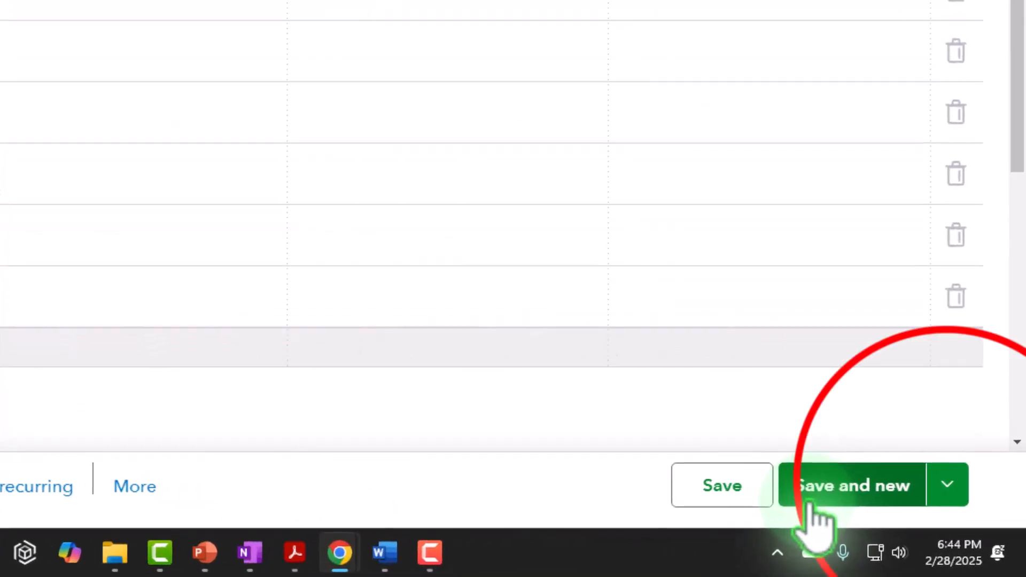
{"action": "left_click", "coordinate": [944, 489]}
{"action": "left_click", "coordinate": [866, 423]}
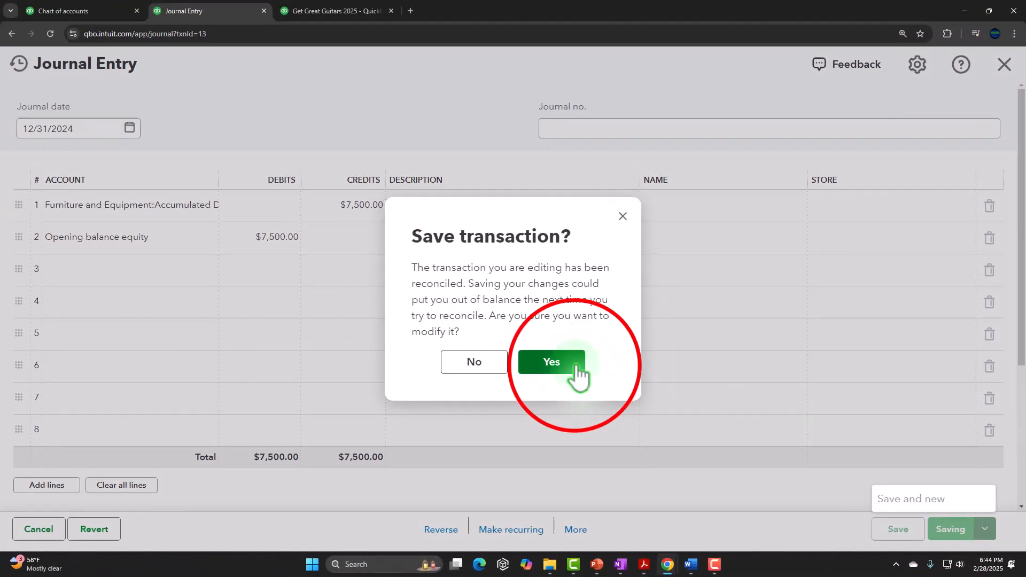
{"action": "left_click", "coordinate": [574, 363]}
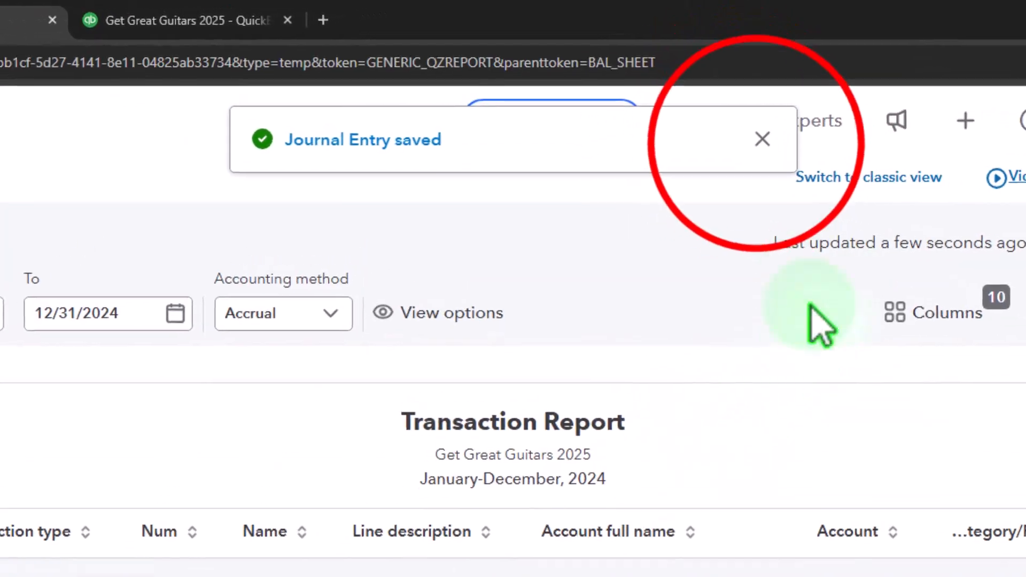
{"action": "left_click", "coordinate": [680, 93]}
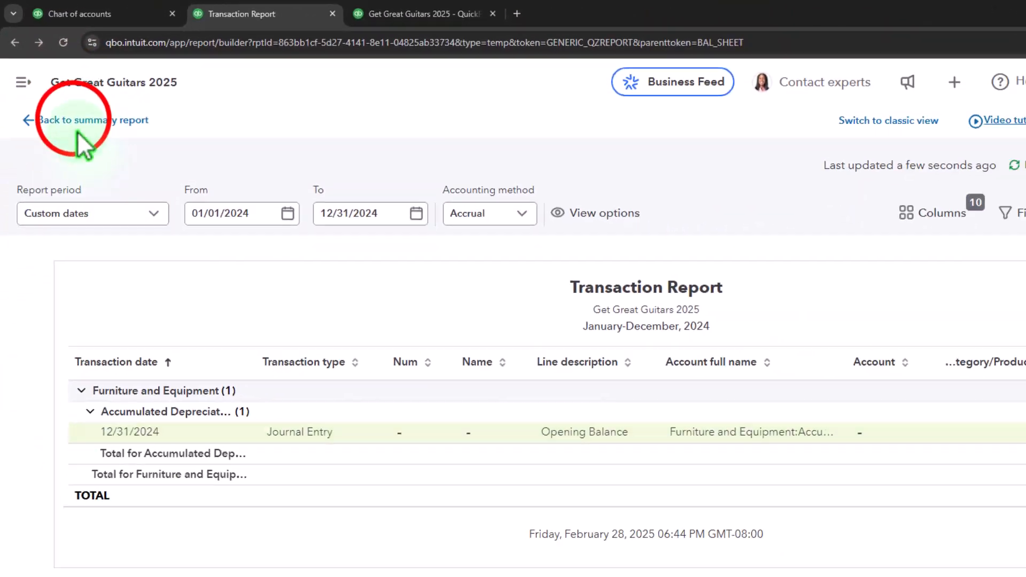
Return to the Balance Sheet, rerun it, and examine the Furniture and Equipment group collapsed and expanded.
{"action": "left_click", "coordinate": [78, 131]}
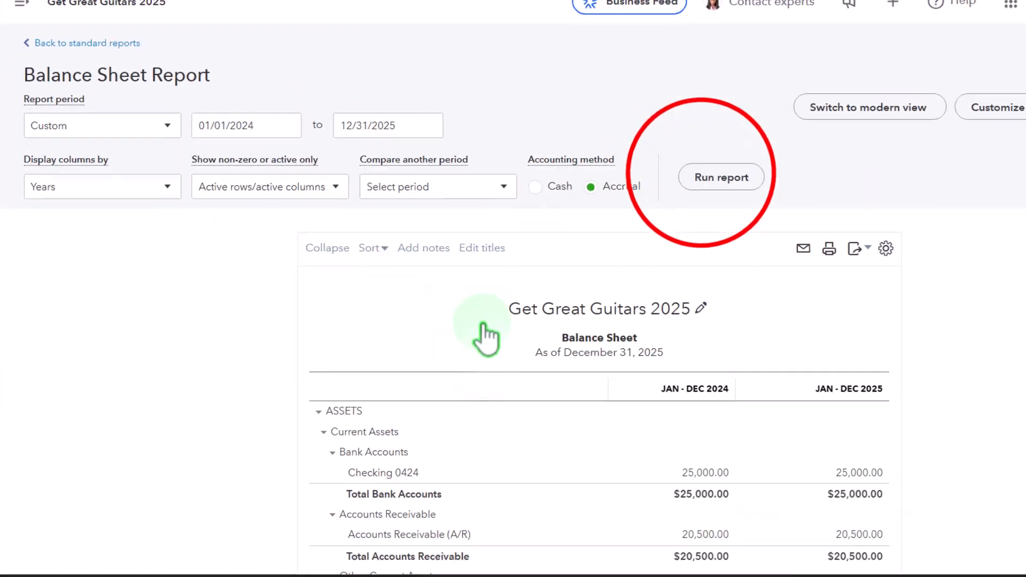
{"action": "left_click", "coordinate": [708, 182]}
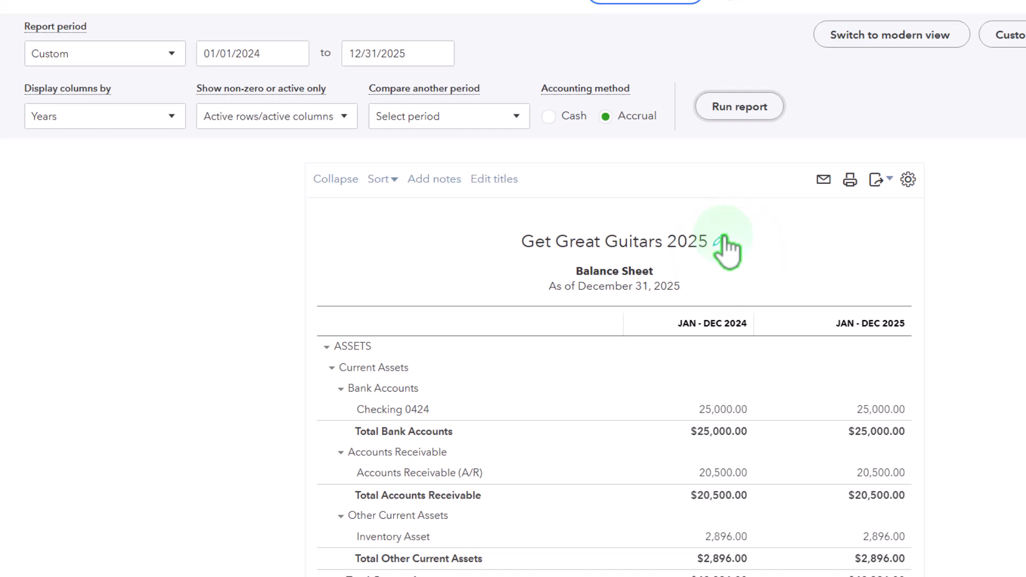
{"action": "scroll", "coordinate": [727, 248], "scroll_direction": "down", "scroll_amount": 7}
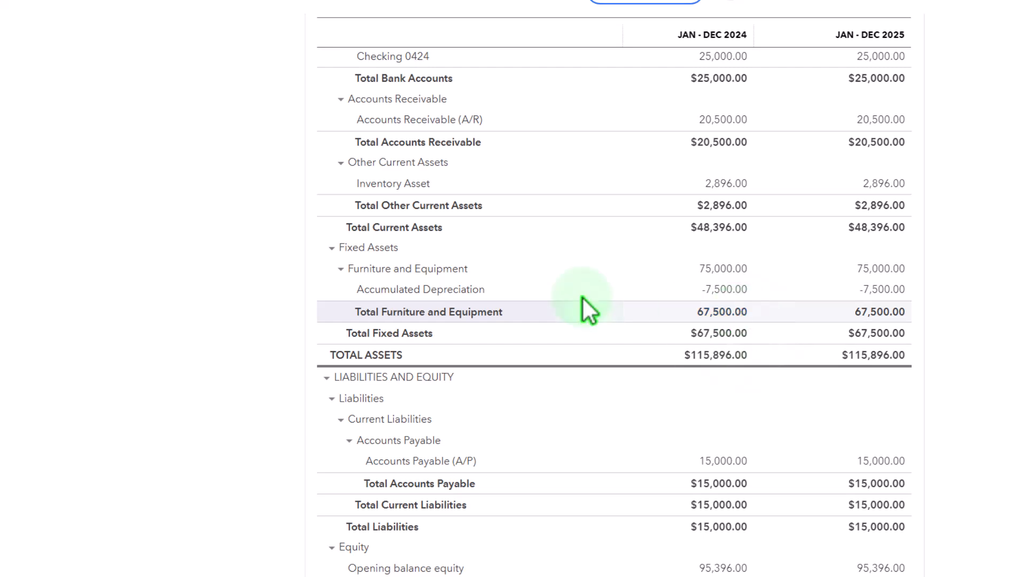
{"action": "left_click", "coordinate": [341, 269]}
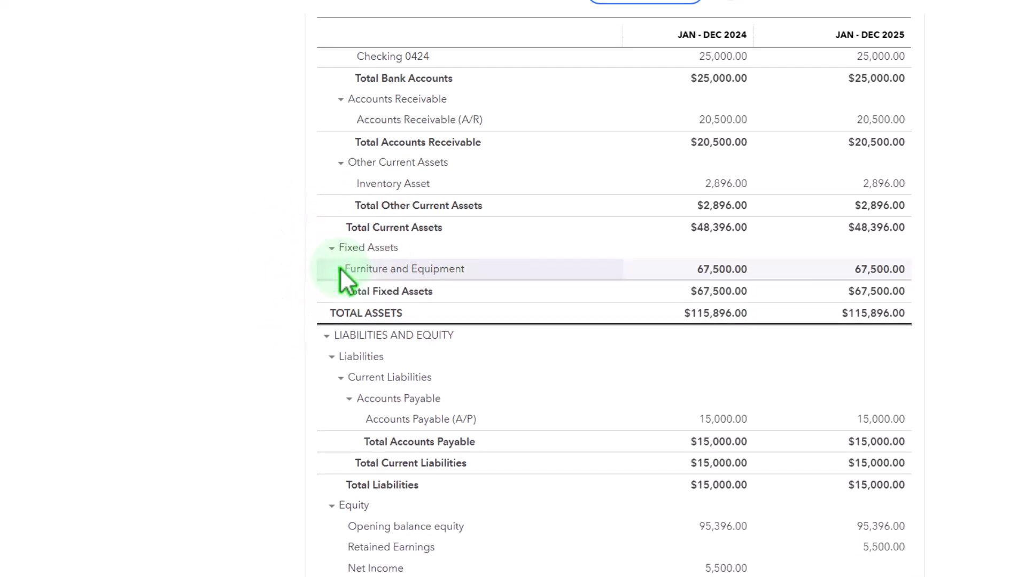
{"action": "left_click", "coordinate": [340, 267]}
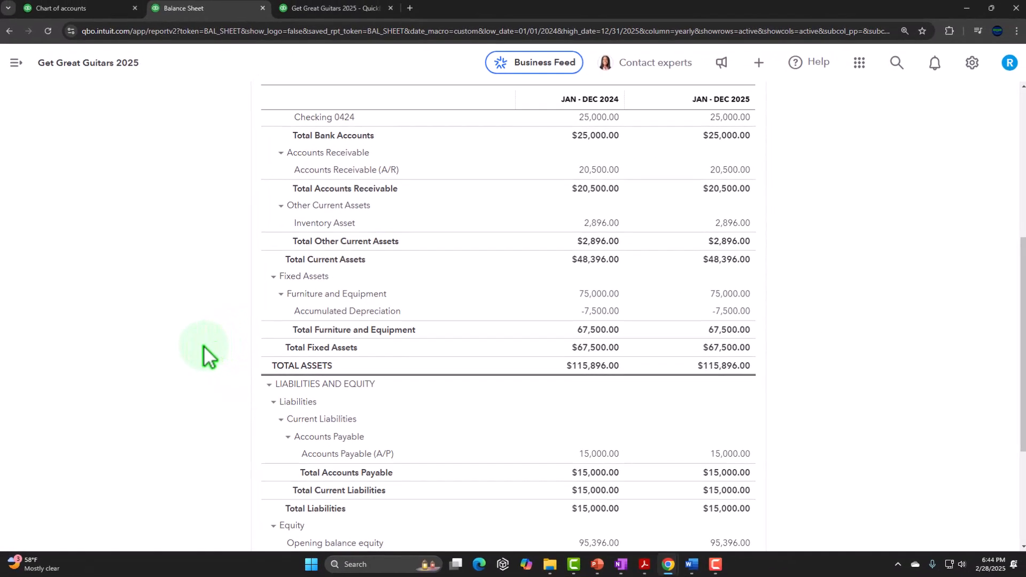
Highlight the Accumulated Depreciation credit of 7,500.00 in green in the trial balance PDF.
{"action": "left_click", "coordinate": [644, 564]}
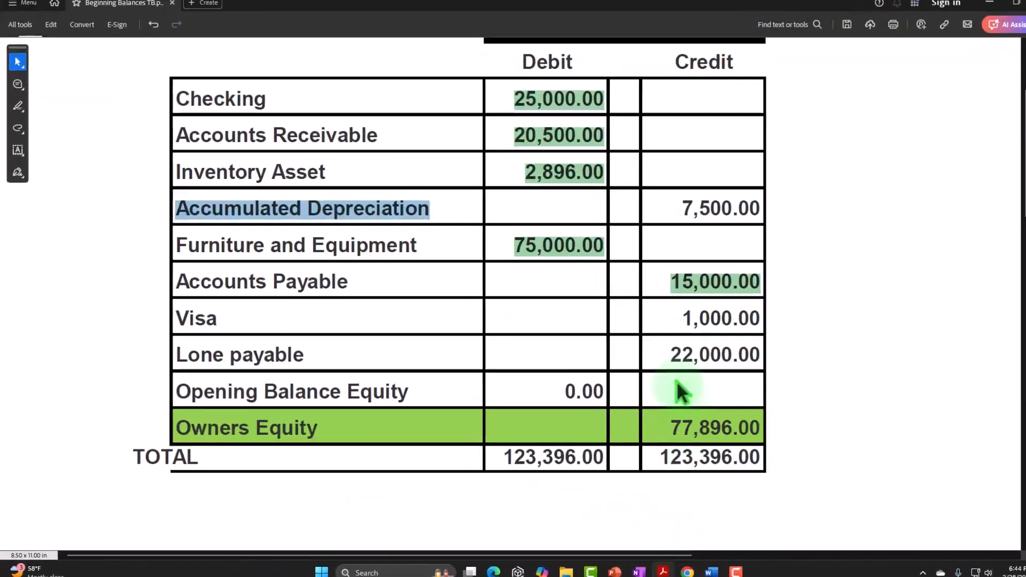
{"action": "left_click", "coordinate": [684, 284]}
{"action": "left_click", "coordinate": [521, 249]}
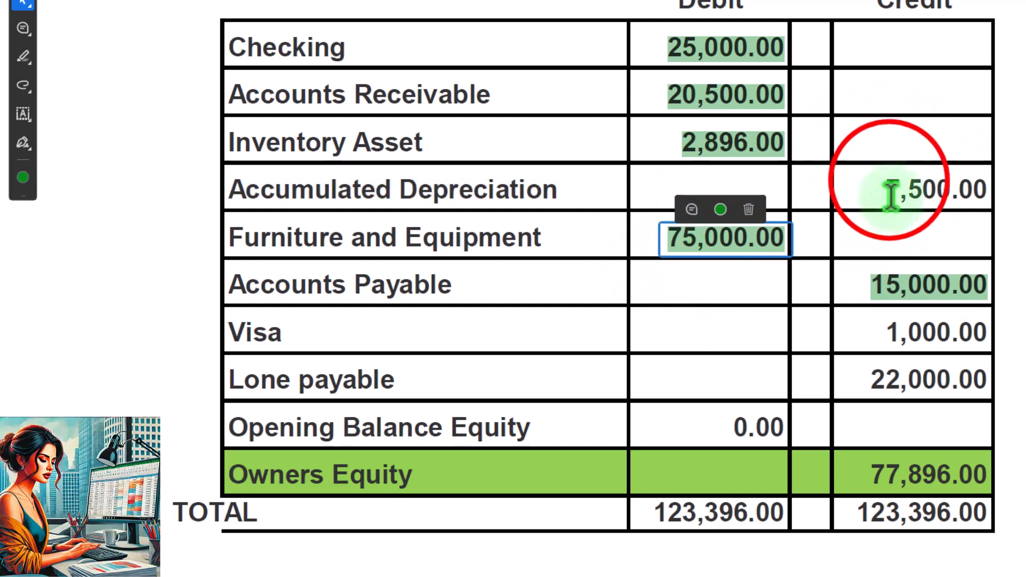
{"action": "left_click_drag", "start_coordinate": [887, 179], "coordinate": [970, 177]}
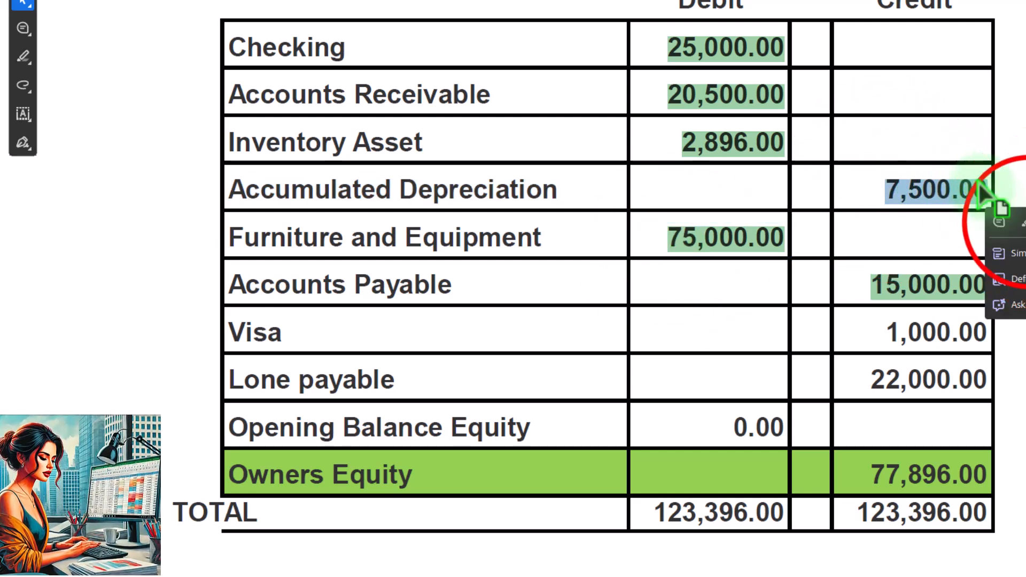
{"action": "left_click", "coordinate": [1024, 222]}
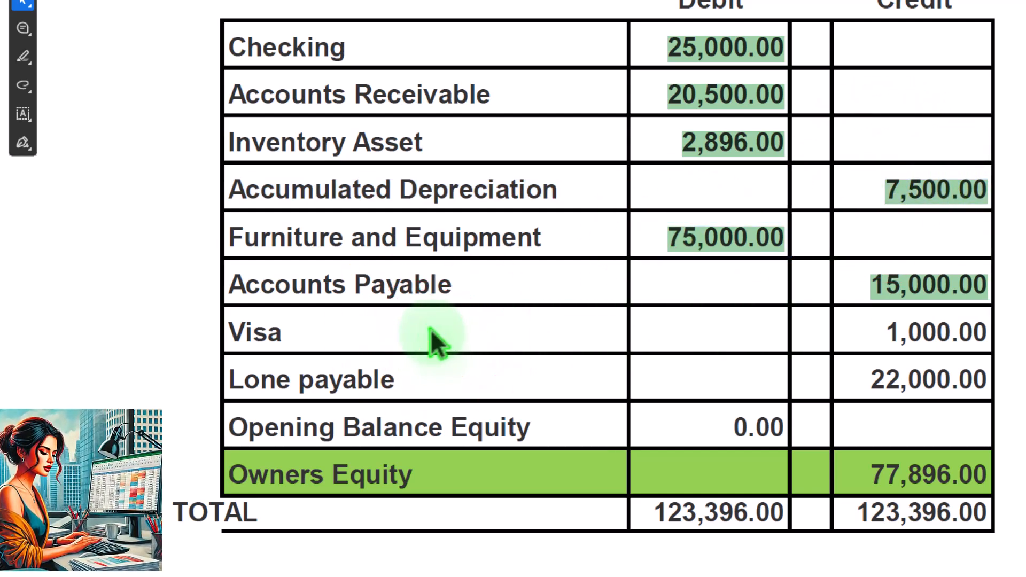
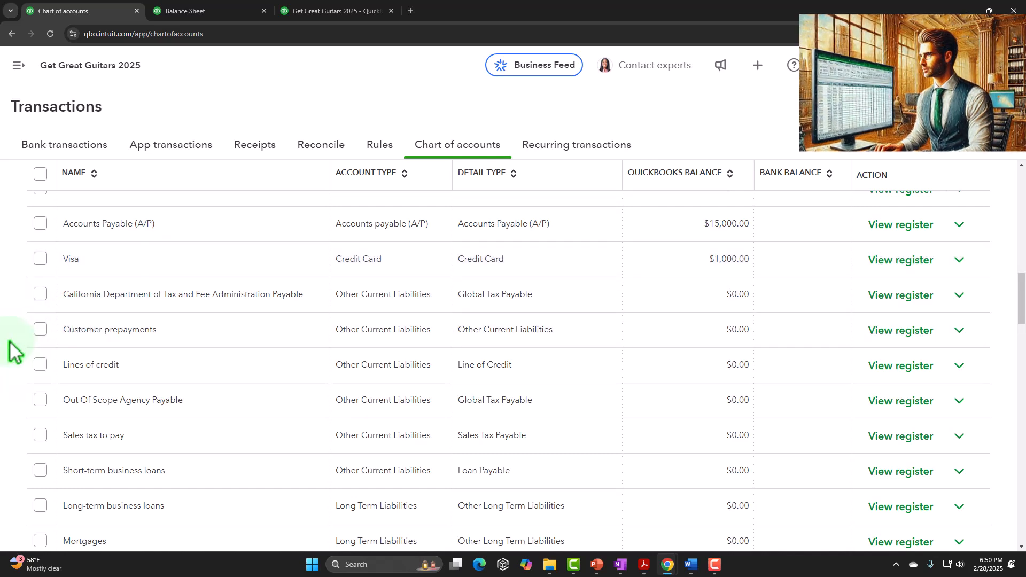
Look through the liability accounts in the Chart of accounts and check the loan payable line in the trial balance PDF.
{"action": "scroll", "coordinate": [15, 351], "scroll_direction": "down", "scroll_amount": 1}
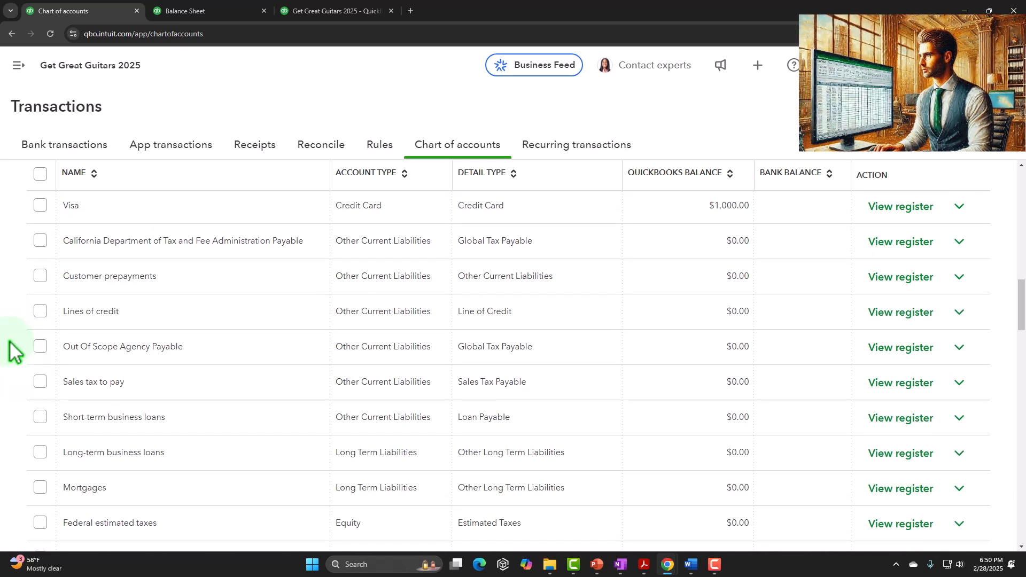
{"action": "scroll", "coordinate": [15, 351], "scroll_direction": "down", "scroll_amount": 1}
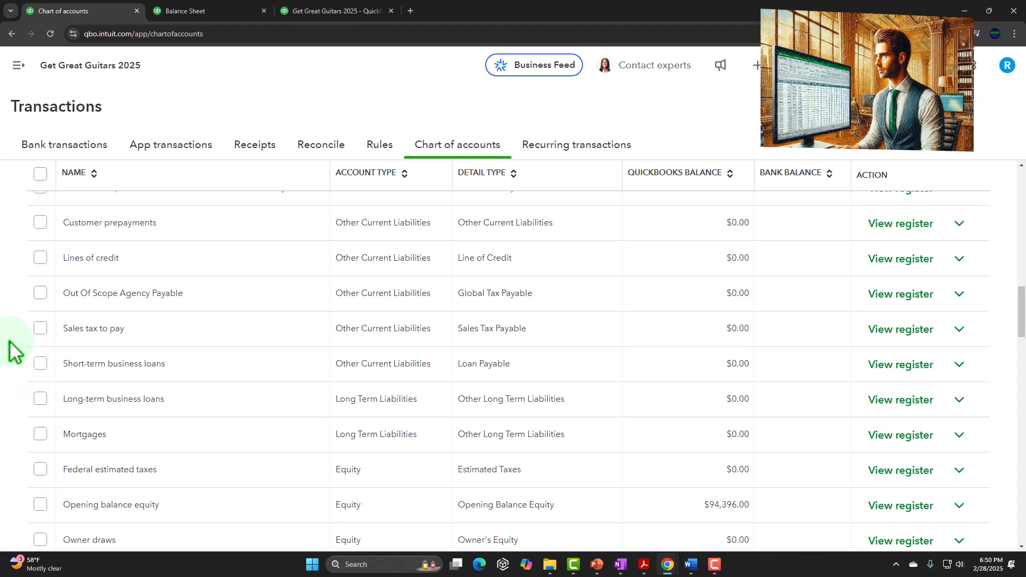
{"action": "scroll", "coordinate": [15, 352], "scroll_direction": "down", "scroll_amount": 1}
{"action": "scroll", "coordinate": [15, 352], "scroll_direction": "down", "scroll_amount": 1}
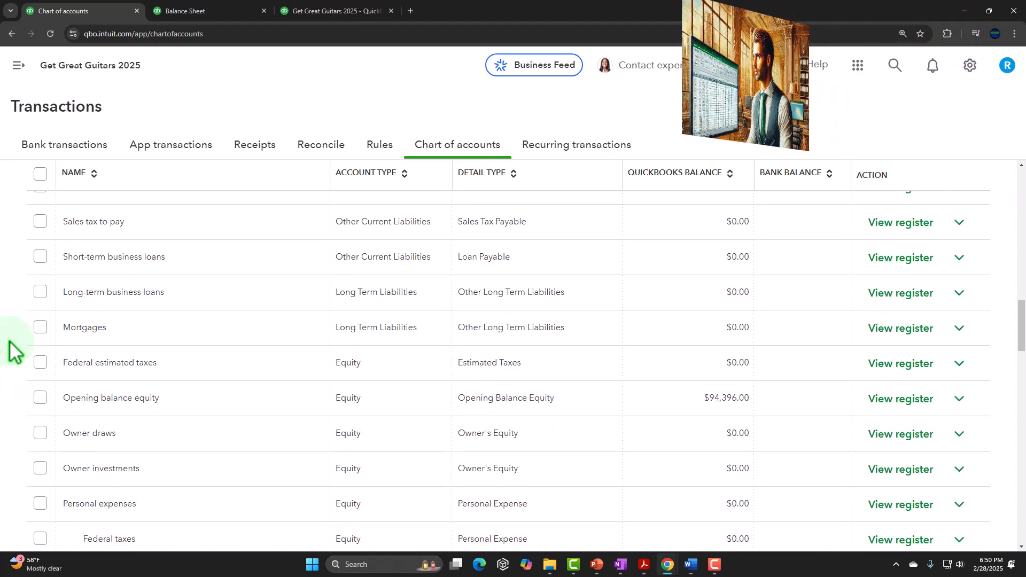
{"action": "scroll", "coordinate": [15, 351], "scroll_direction": "up", "scroll_amount": 2}
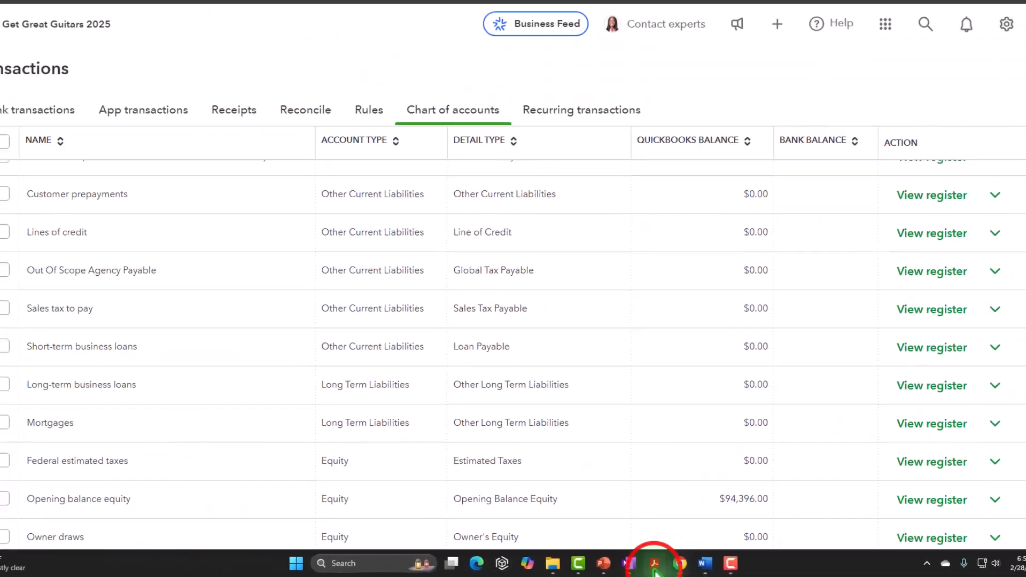
{"action": "left_click", "coordinate": [654, 570]}
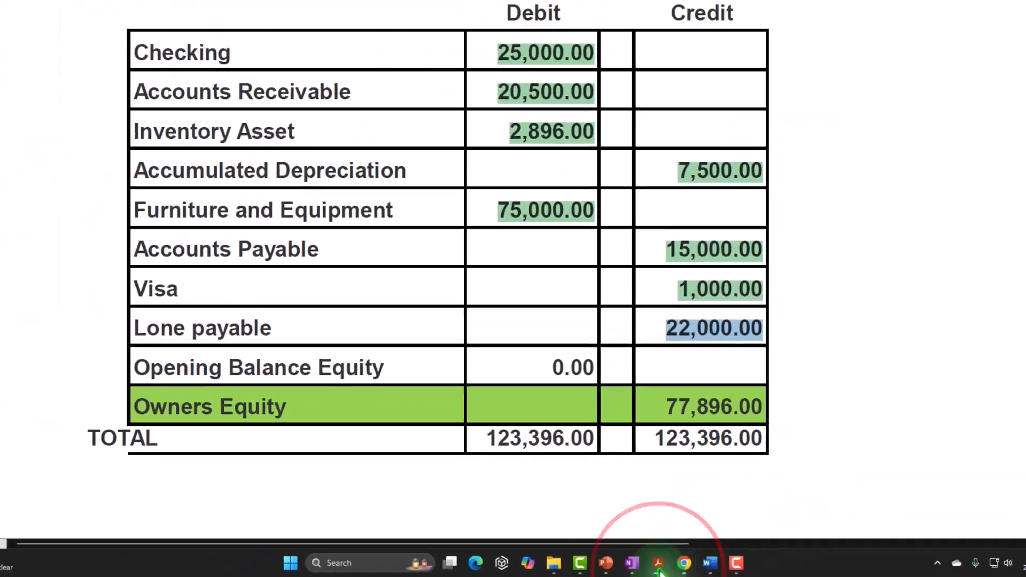
{"action": "left_click", "coordinate": [658, 566]}
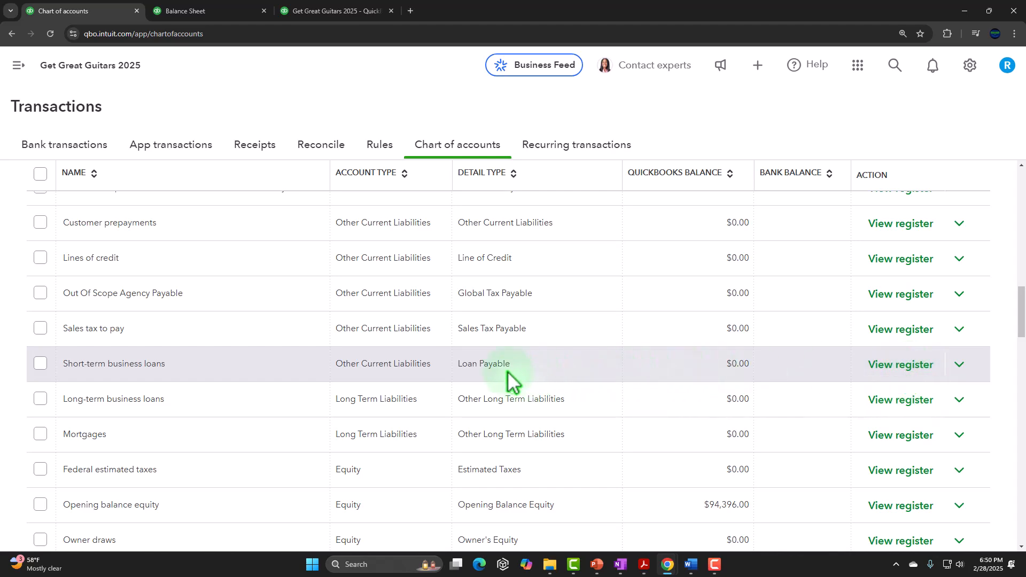
Start a journal entry in the Short-term business loans register, dated 12/31/2024 with the memo Beg Bal.
{"action": "left_click", "coordinate": [882, 366]}
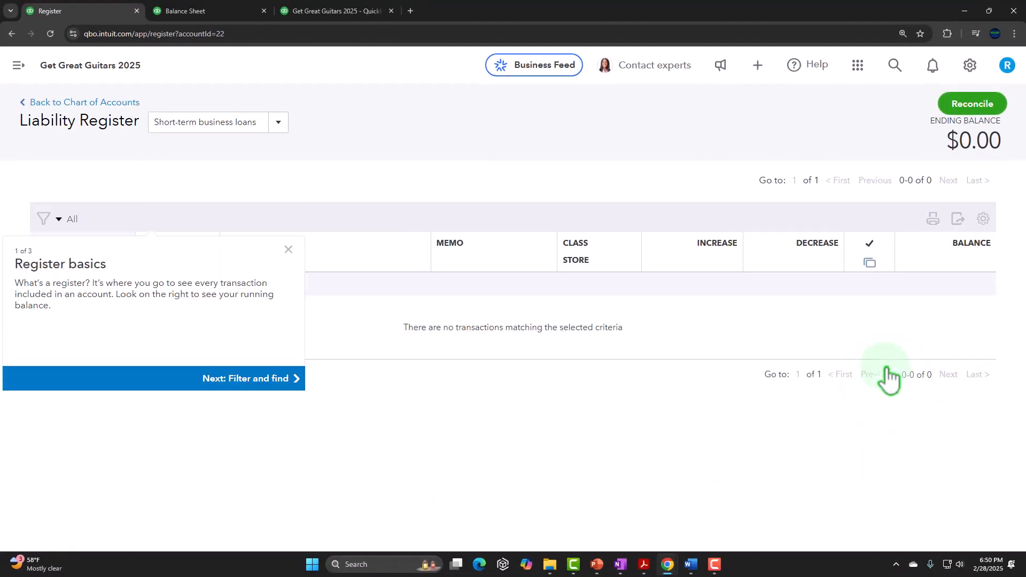
{"action": "left_click", "coordinate": [289, 250]}
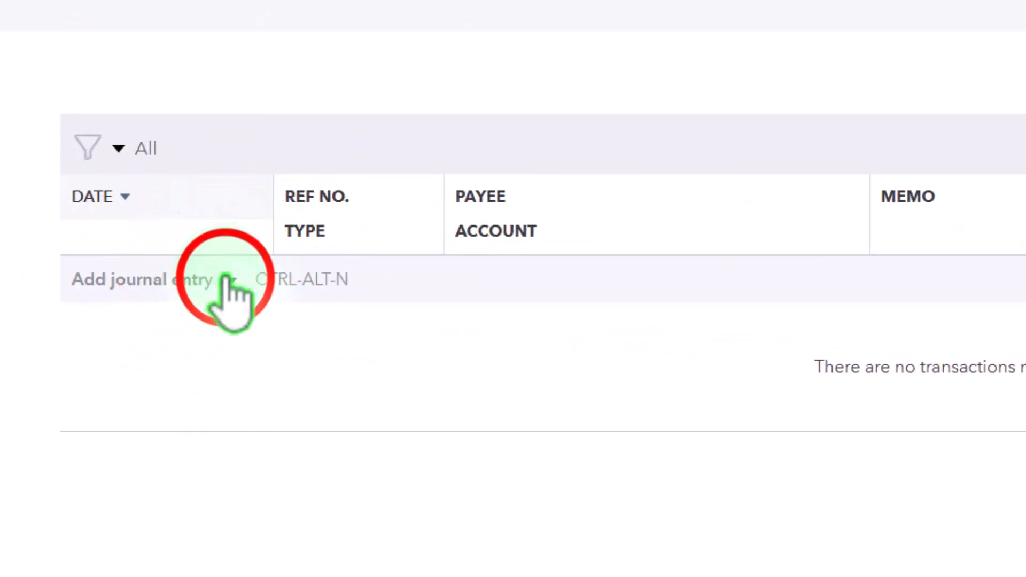
{"action": "left_click", "coordinate": [230, 279]}
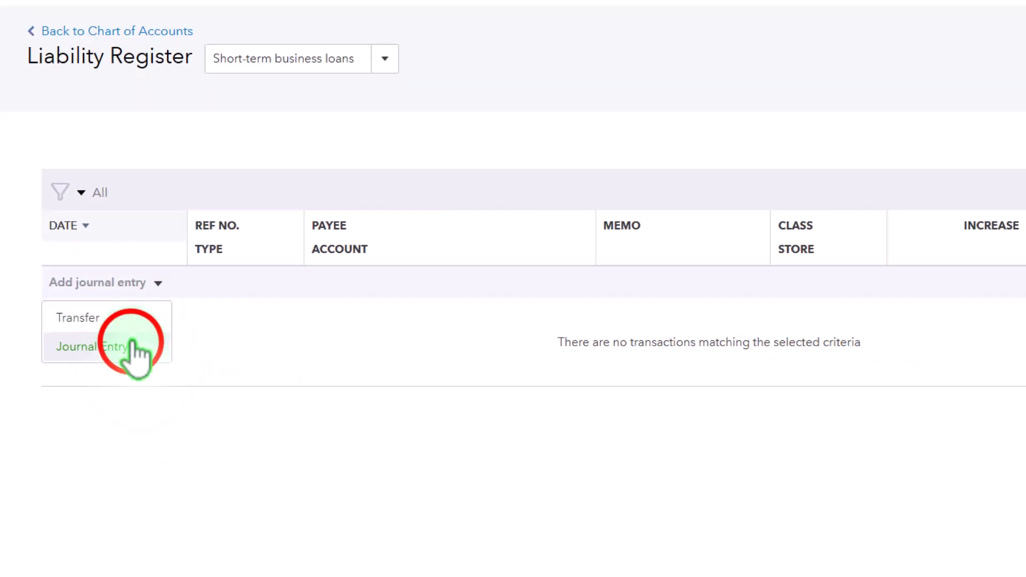
{"action": "left_click", "coordinate": [132, 343]}
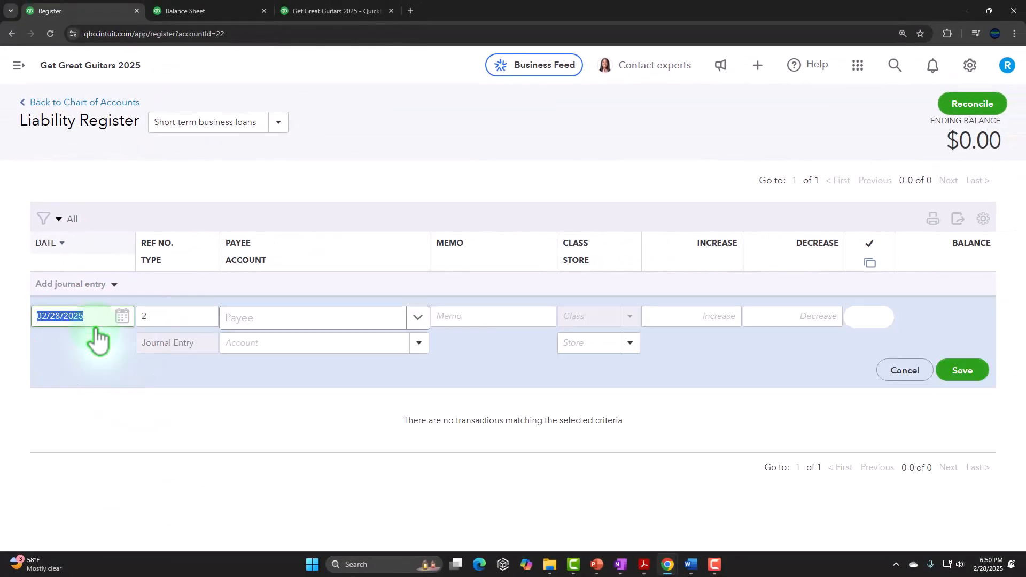
{"action": "type", "text": "123"}
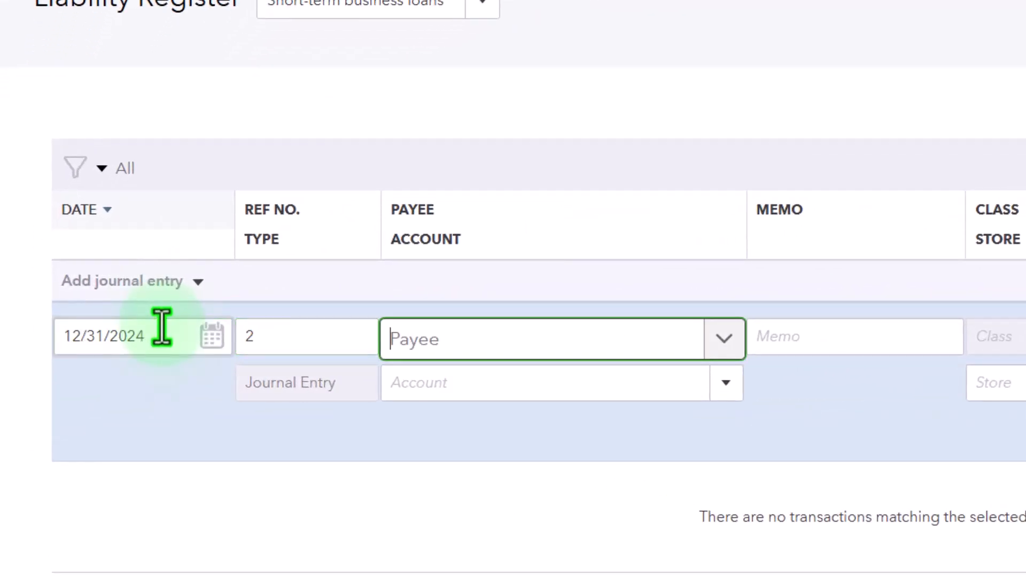
{"action": "key", "text": "Tab"}
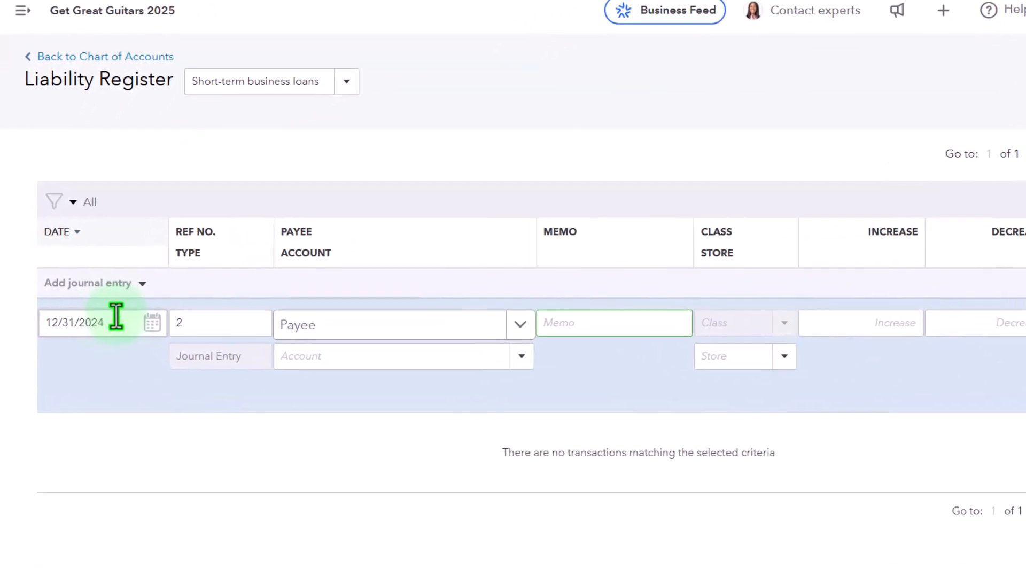
{"action": "type", "text": "eg Bal"}
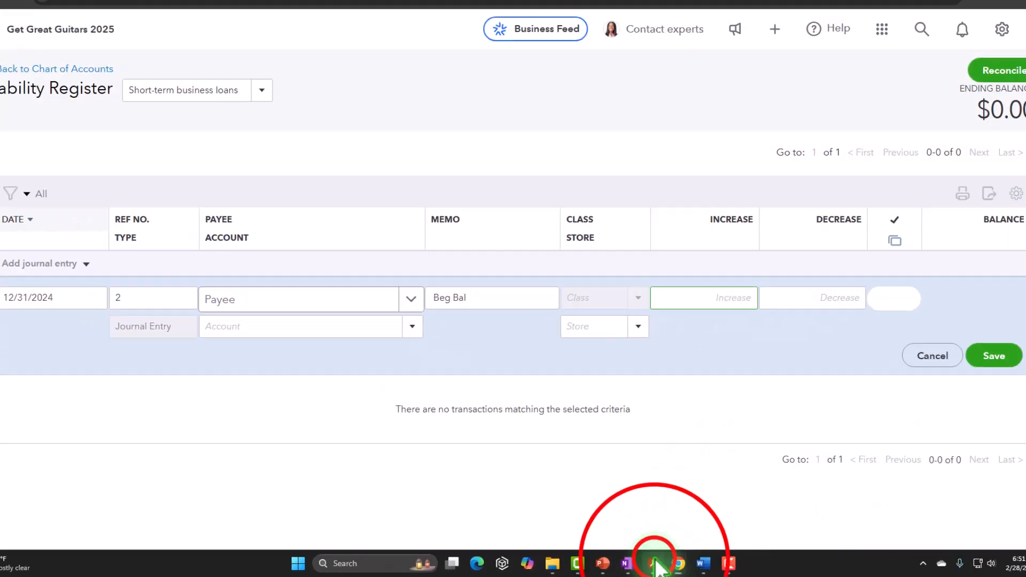
Enter a 22,000.00 increase in the loan's journal entry, offset to Opening balance equity, and save the transaction.
{"action": "left_click", "coordinate": [654, 564]}
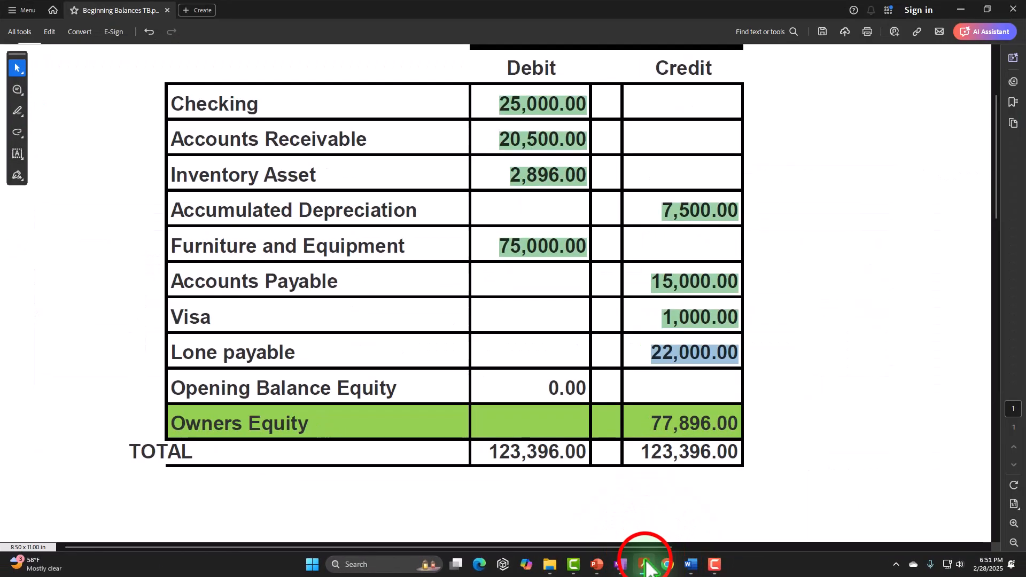
{"action": "left_click", "coordinate": [668, 564]}
{"action": "type", "text": "2,00"}
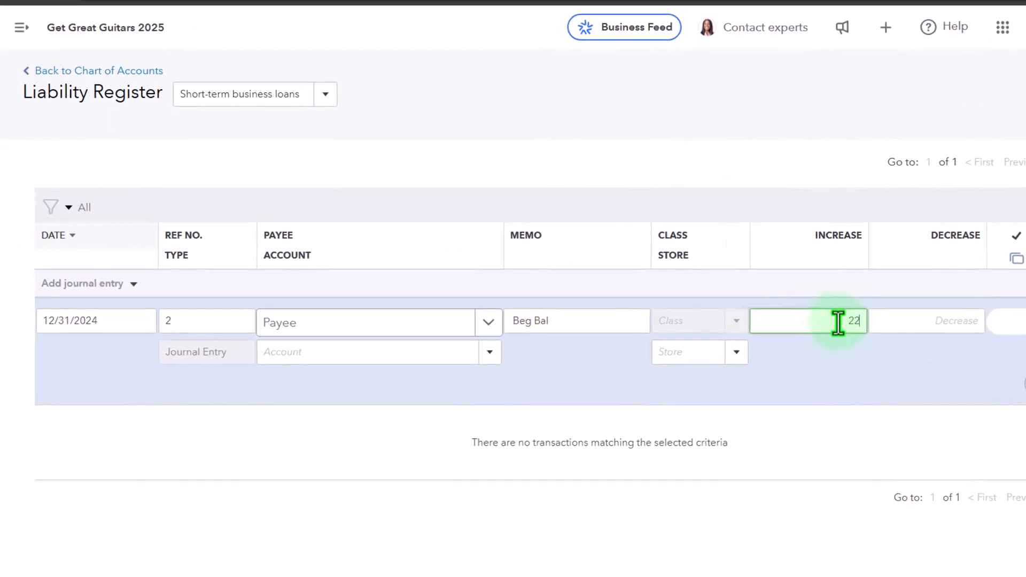
{"action": "type", "text": "0"}
{"action": "key", "text": "Tab"}
{"action": "key", "text": "Tab"}
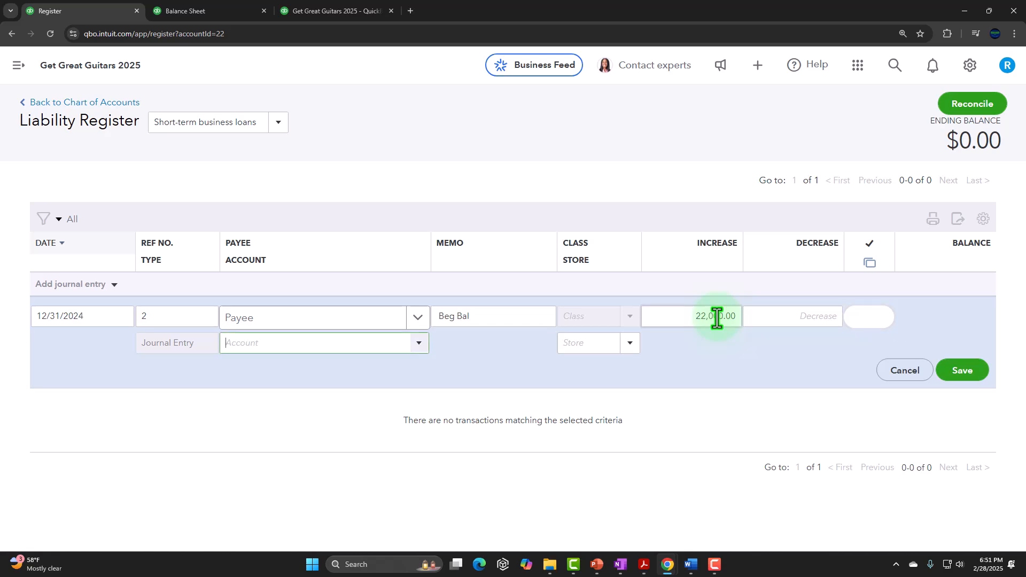
{"action": "type", "text": "Opening balance equity"}
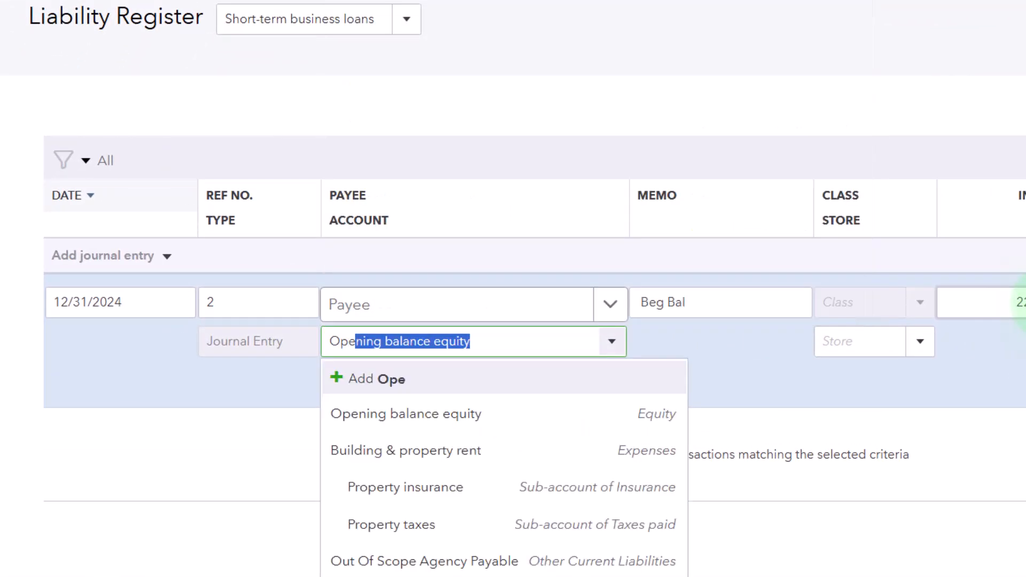
{"action": "key", "text": "Tab"}
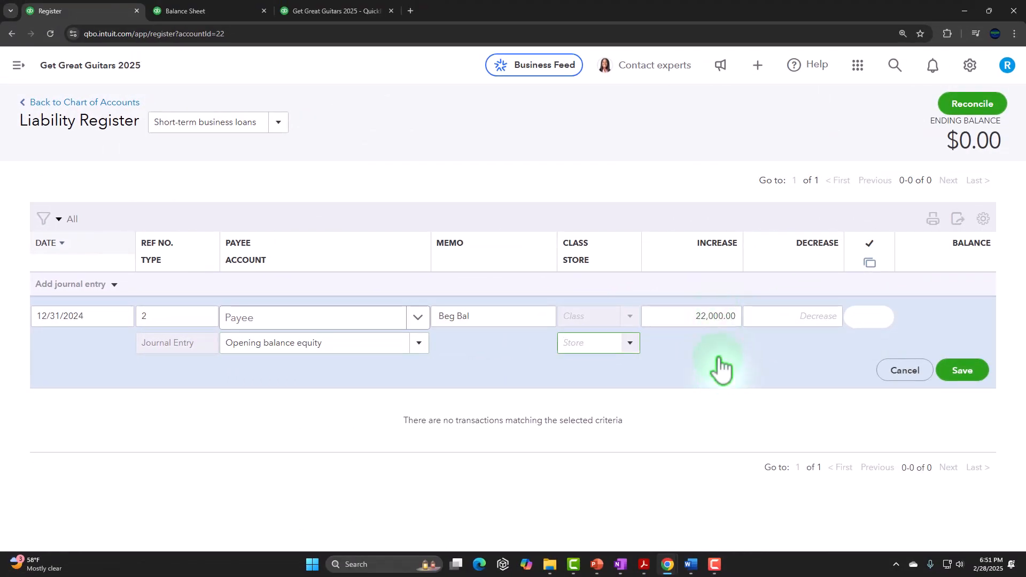
{"action": "left_click", "coordinate": [967, 371]}
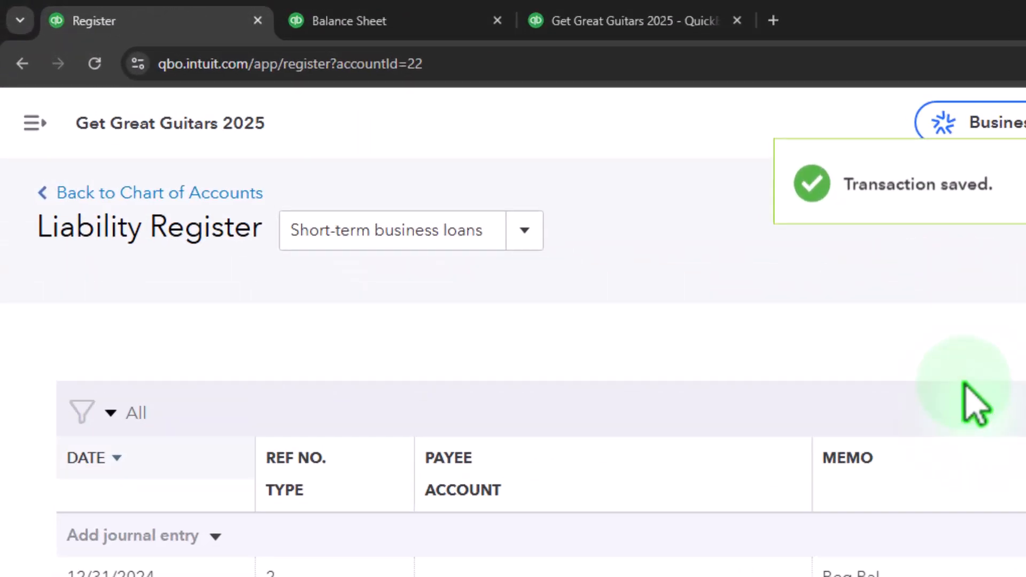
Return to the Chart of accounts and rename the Short-term business loans account as Loan Payable.
{"action": "left_click", "coordinate": [101, 101]}
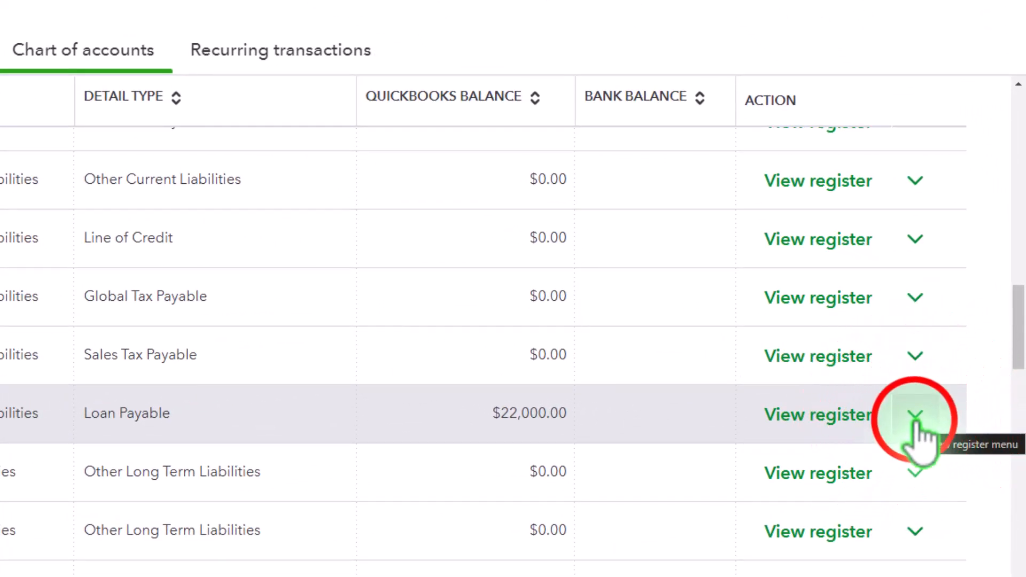
{"action": "left_click", "coordinate": [914, 420]}
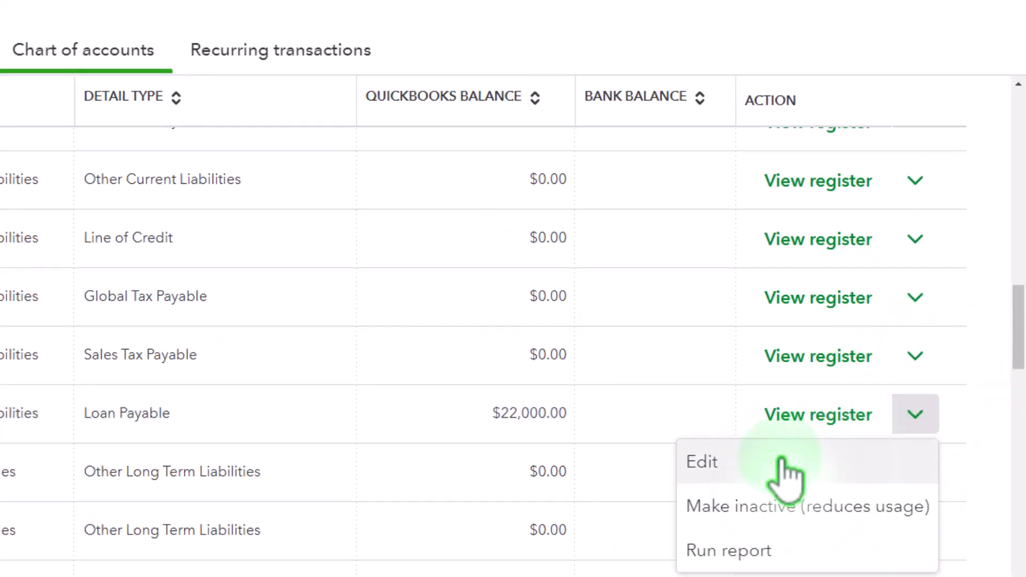
{"action": "left_click", "coordinate": [785, 470]}
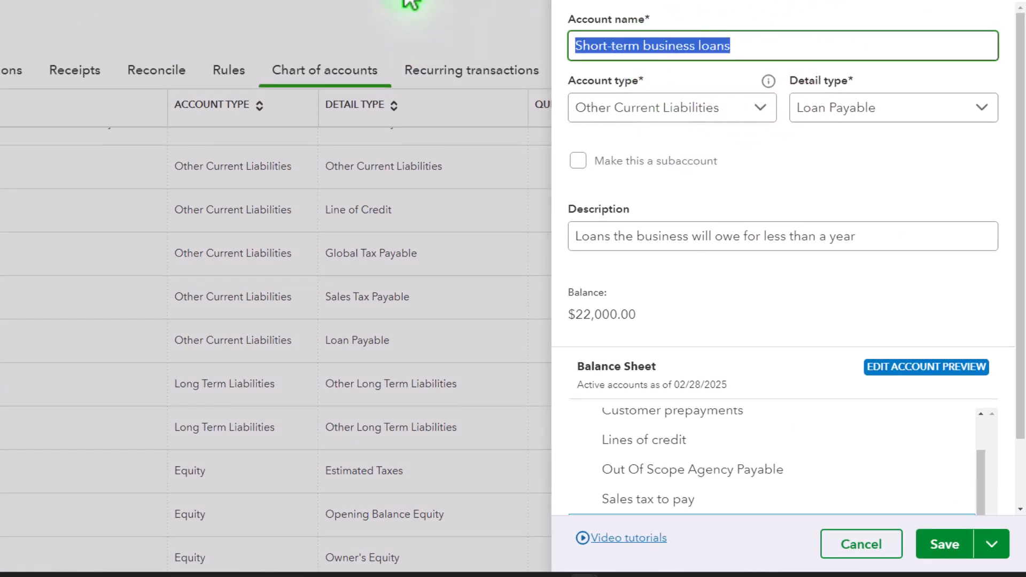
{"action": "type", "text": "Payable"}
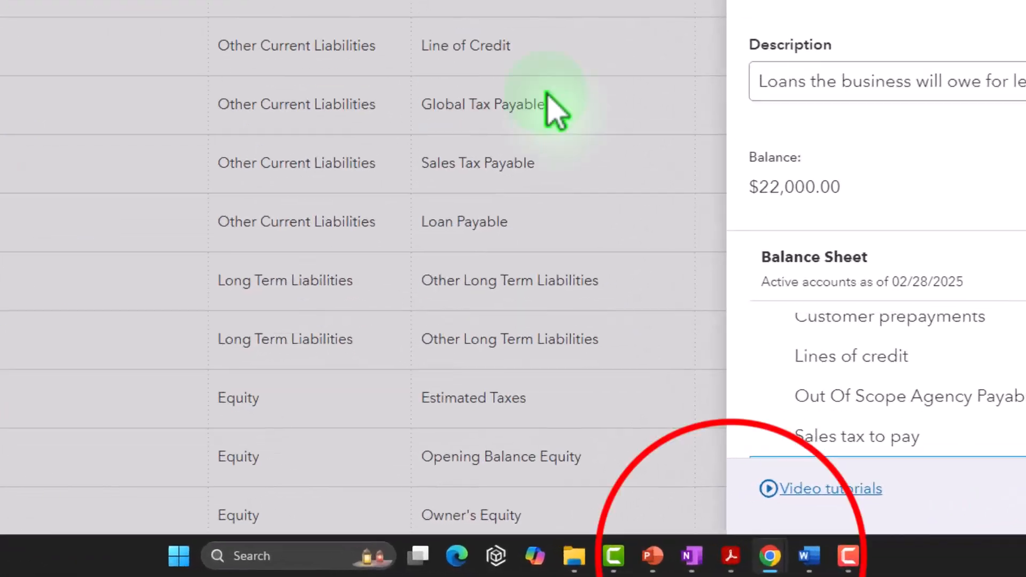
{"action": "left_click", "coordinate": [731, 555]}
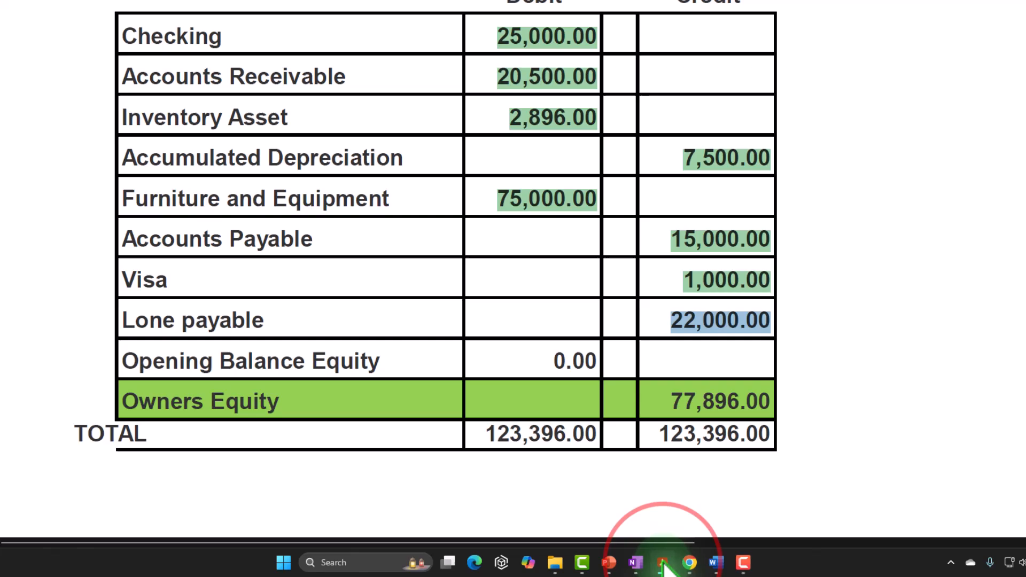
{"action": "left_click", "coordinate": [662, 562]}
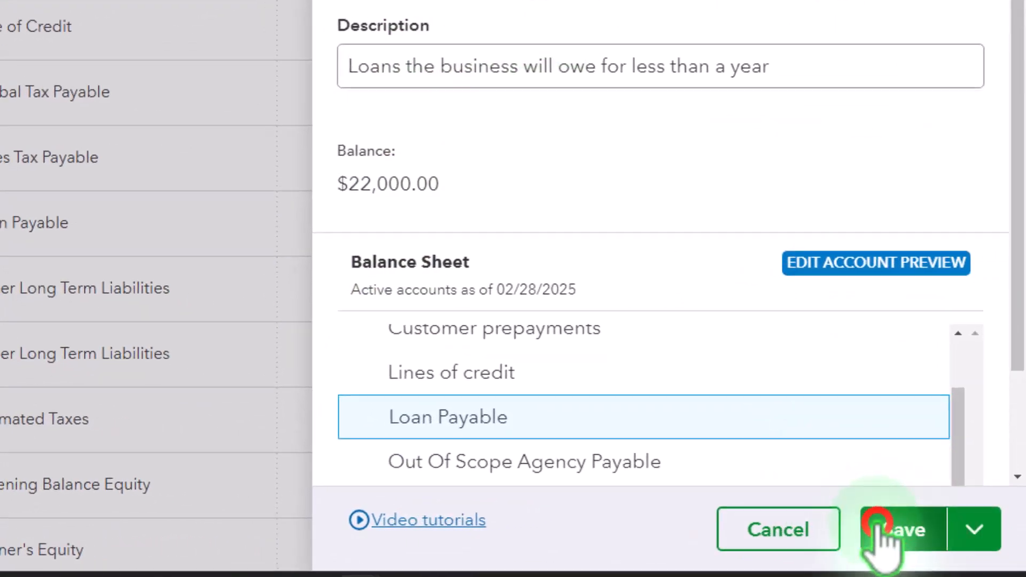
{"action": "left_click", "coordinate": [877, 526]}
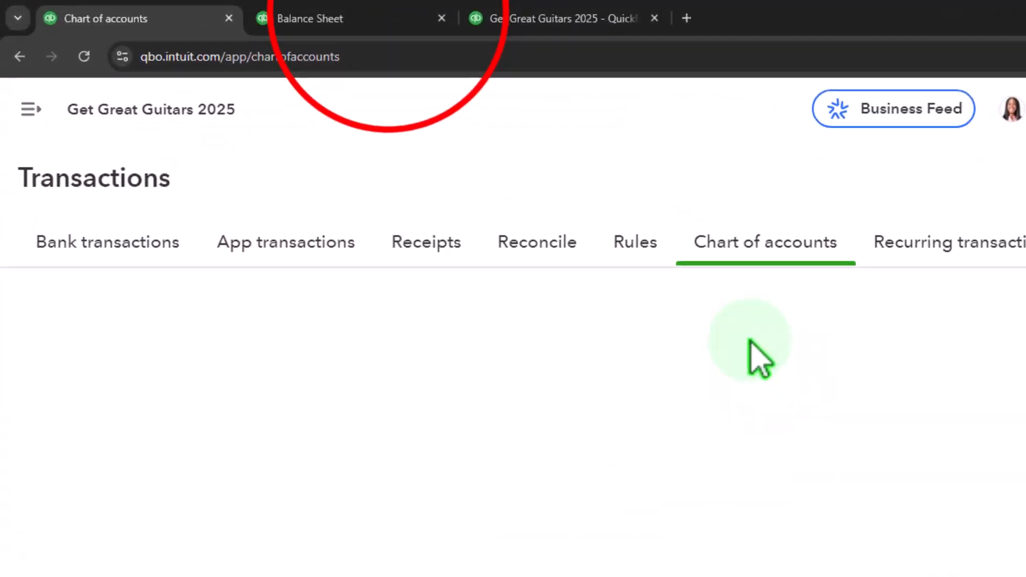
Return to the Balance Sheet, rerun it, and examine the Loan Payable line under Other Current Liabilities.
{"action": "left_click", "coordinate": [321, 18]}
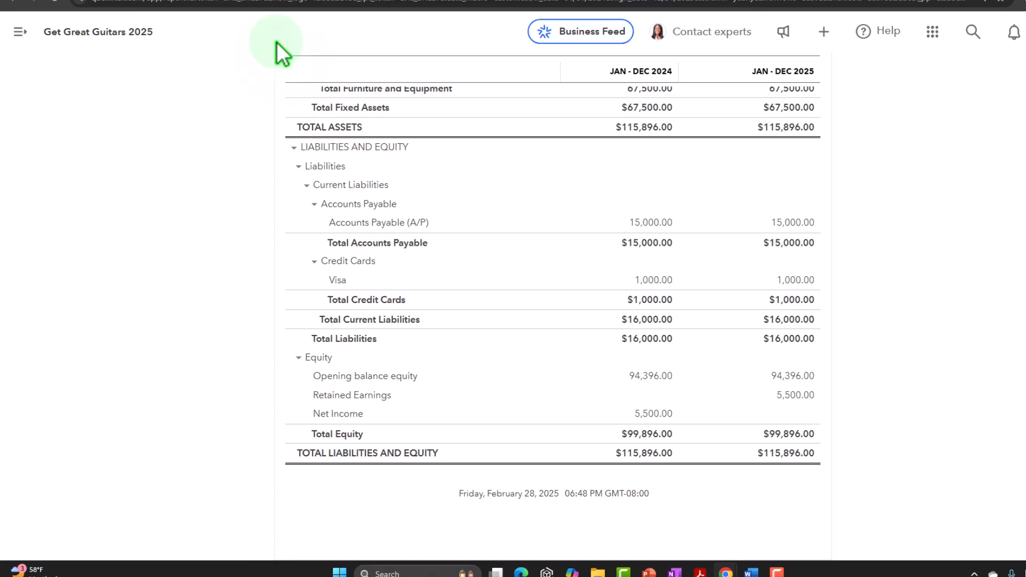
{"action": "scroll", "coordinate": [420, 197], "scroll_direction": "up", "scroll_amount": 10}
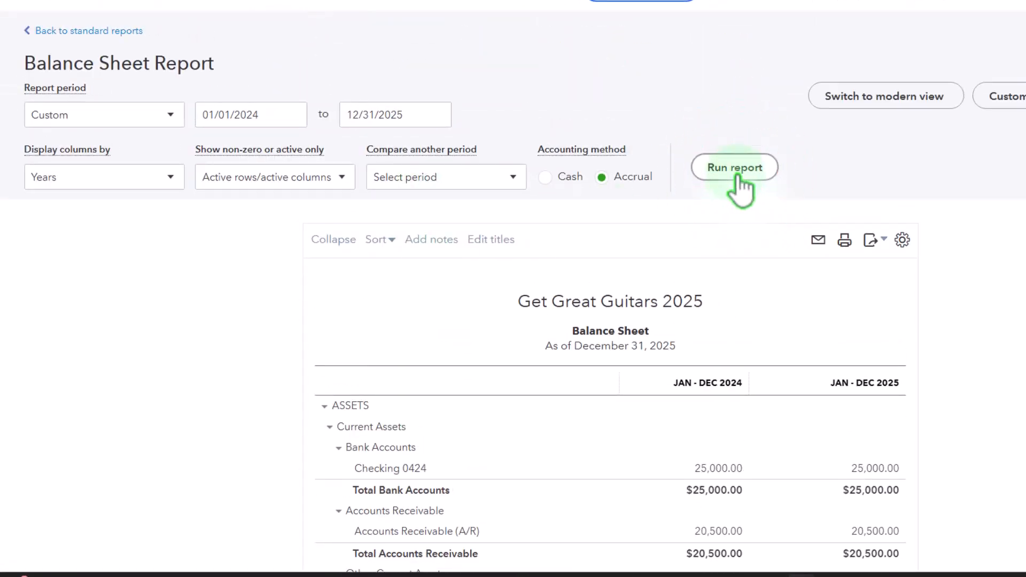
{"action": "scroll", "coordinate": [739, 193], "scroll_direction": "down", "scroll_amount": 12}
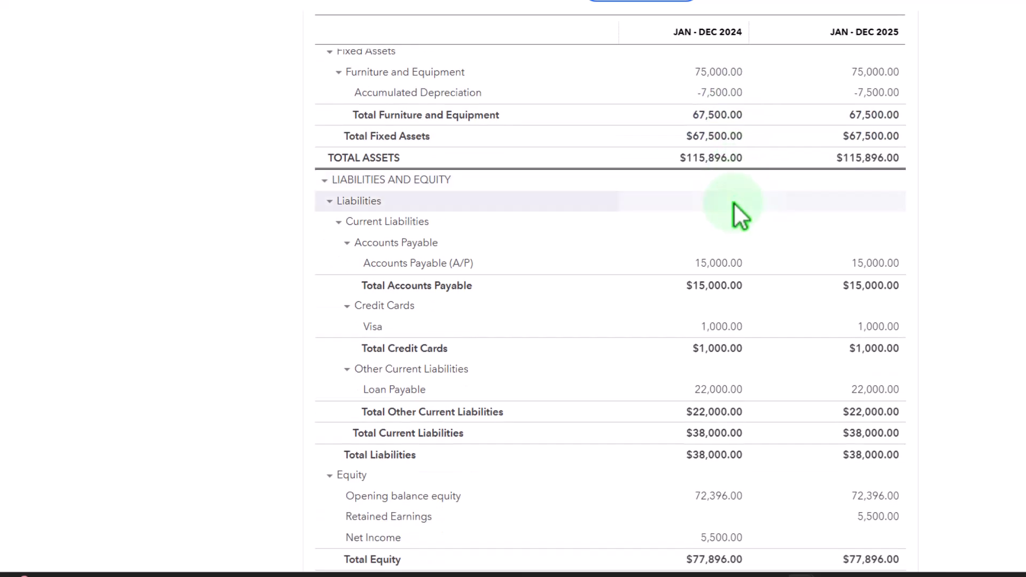
{"action": "scroll", "coordinate": [735, 204], "scroll_direction": "down", "scroll_amount": 3}
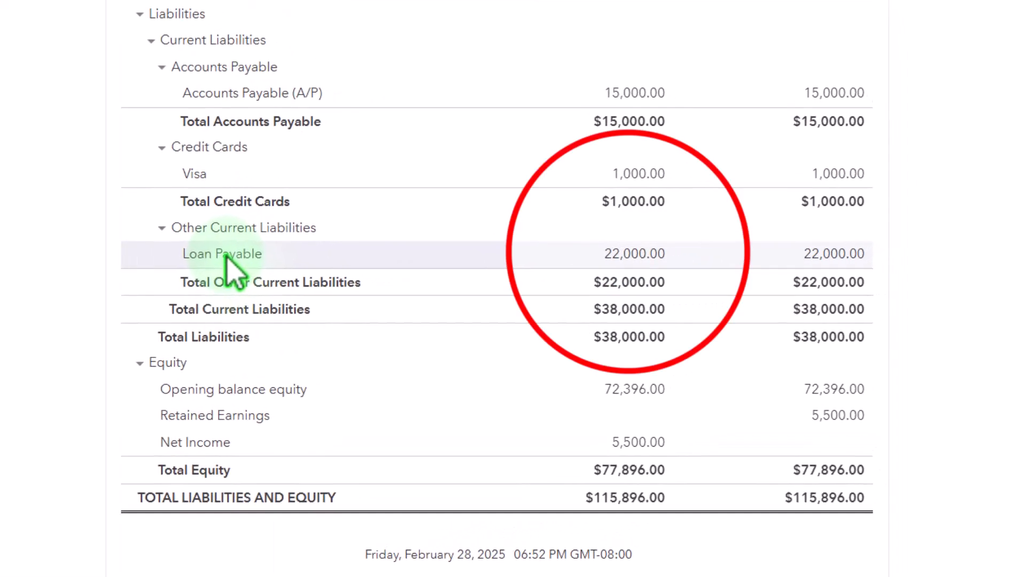
Drill into the 2024 Loan Payable amount, review its journal entry, and return to the Balance Sheet.
{"action": "left_click", "coordinate": [634, 253]}
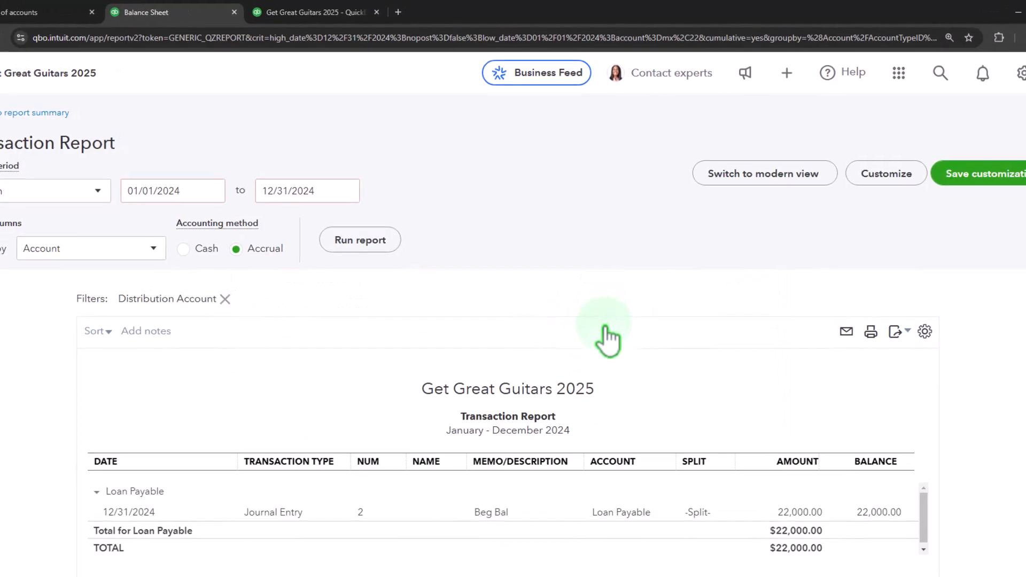
{"action": "scroll", "coordinate": [607, 309], "scroll_direction": "down", "scroll_amount": 1}
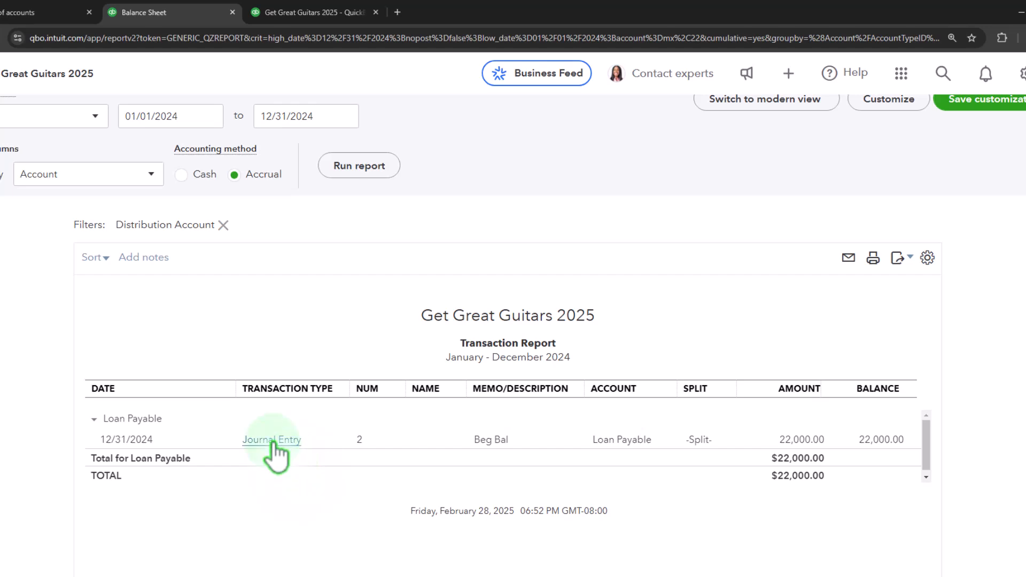
{"action": "left_click", "coordinate": [801, 439]}
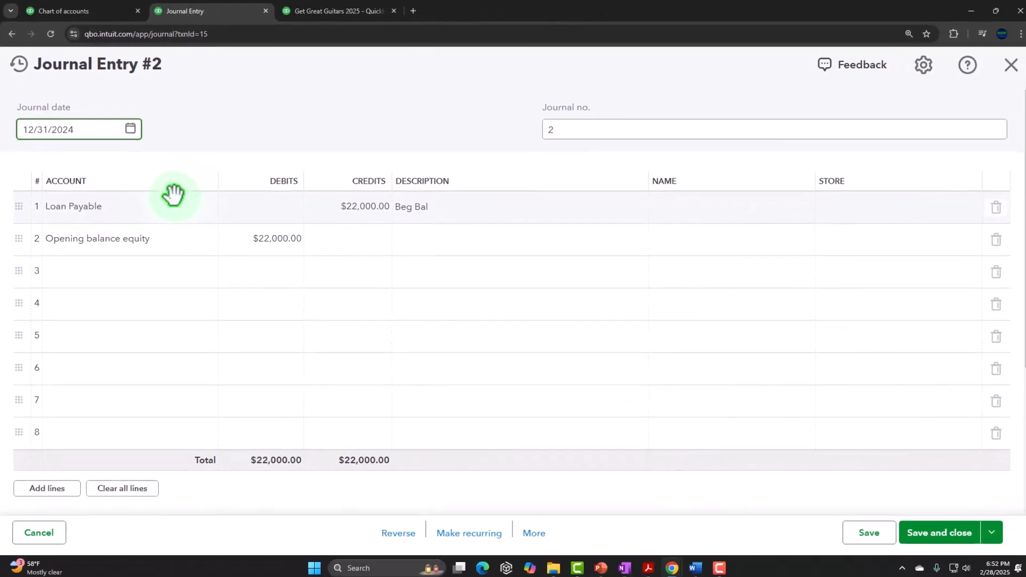
{"action": "left_click", "coordinate": [993, 96]}
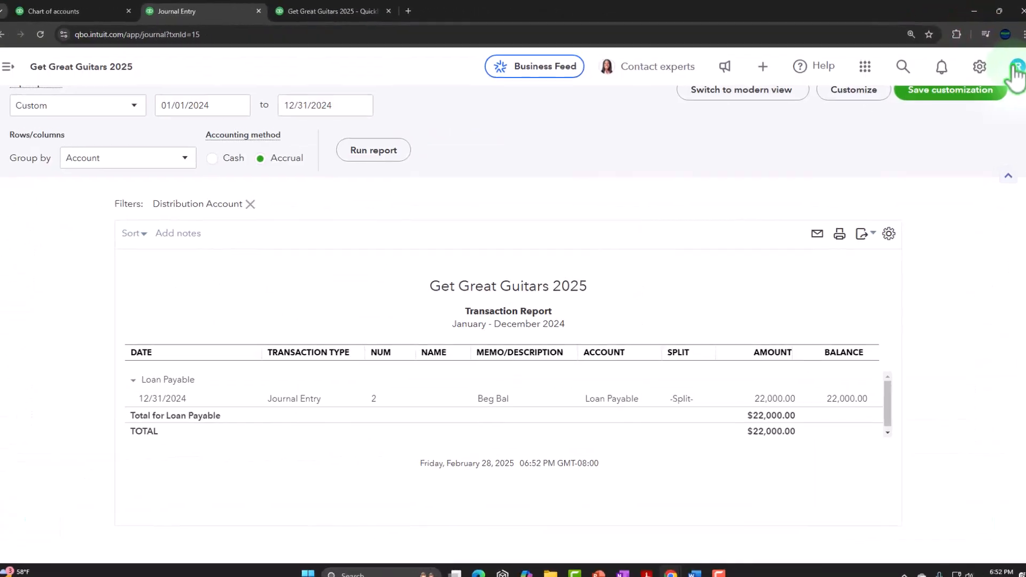
{"action": "scroll", "coordinate": [187, 272], "scroll_direction": "up", "scroll_amount": 2}
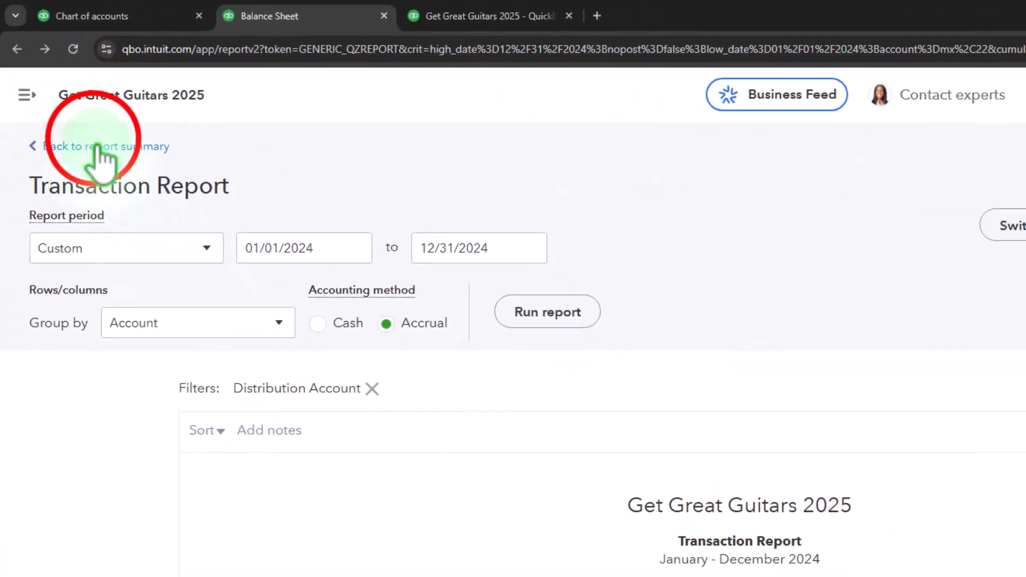
{"action": "left_click", "coordinate": [67, 102]}
Review the transactions behind the 2024 Opening balance equity amount and go back to the summary report.
{"action": "scroll", "coordinate": [170, 319], "scroll_direction": "down", "scroll_amount": 10}
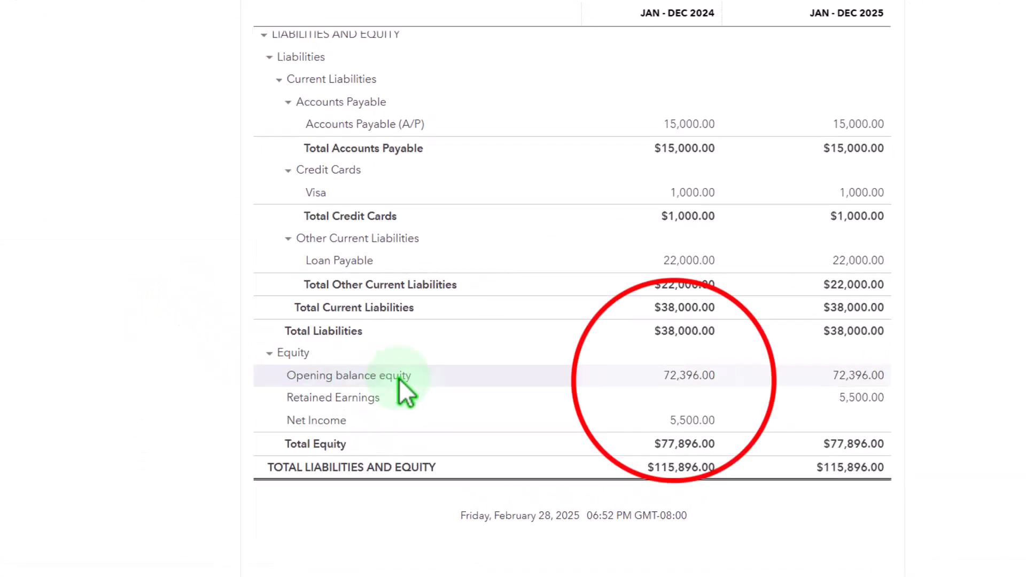
{"action": "left_click", "coordinate": [681, 376]}
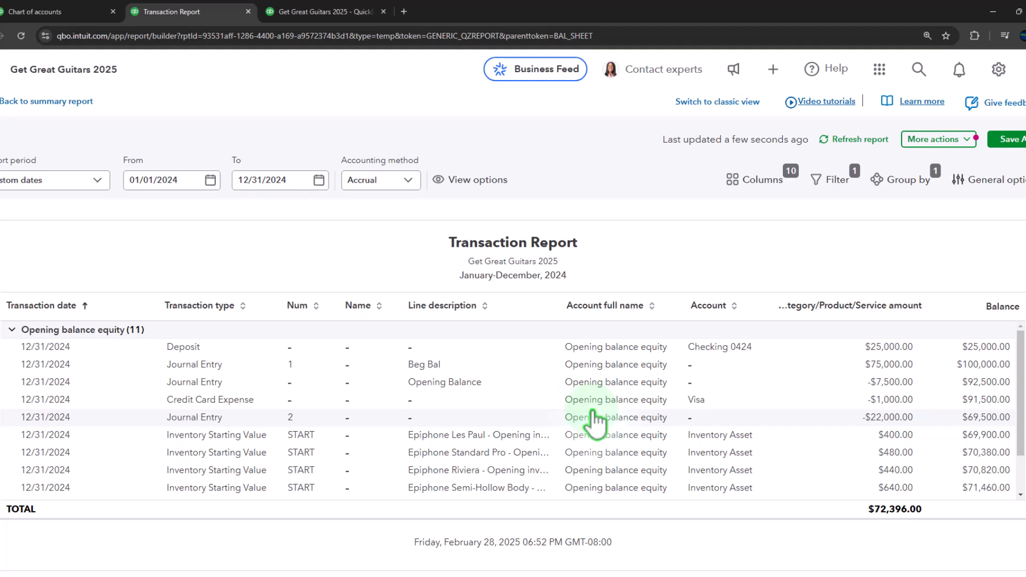
{"action": "scroll", "coordinate": [592, 410], "scroll_direction": "down", "scroll_amount": 5}
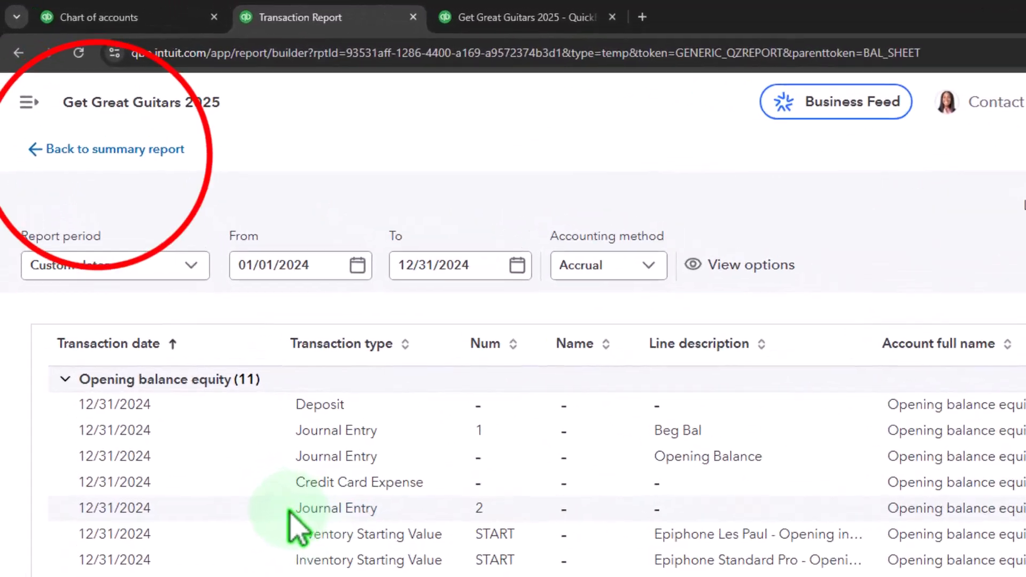
{"action": "left_click", "coordinate": [64, 149]}
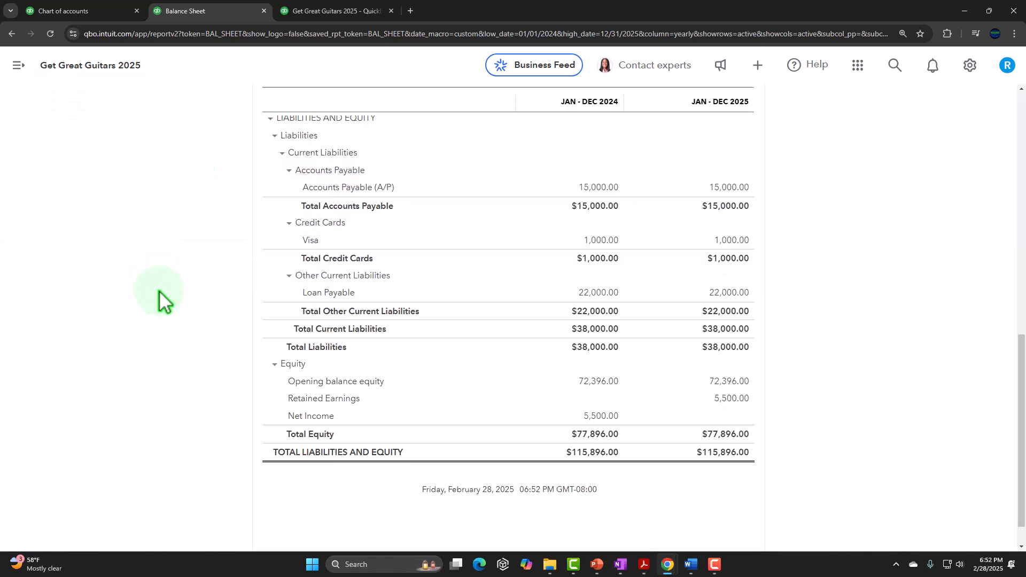
Compare the Balance Sheet's accounts with the balances in the trial balance PDF.
{"action": "scroll", "coordinate": [240, 320], "scroll_direction": "up", "scroll_amount": 6}
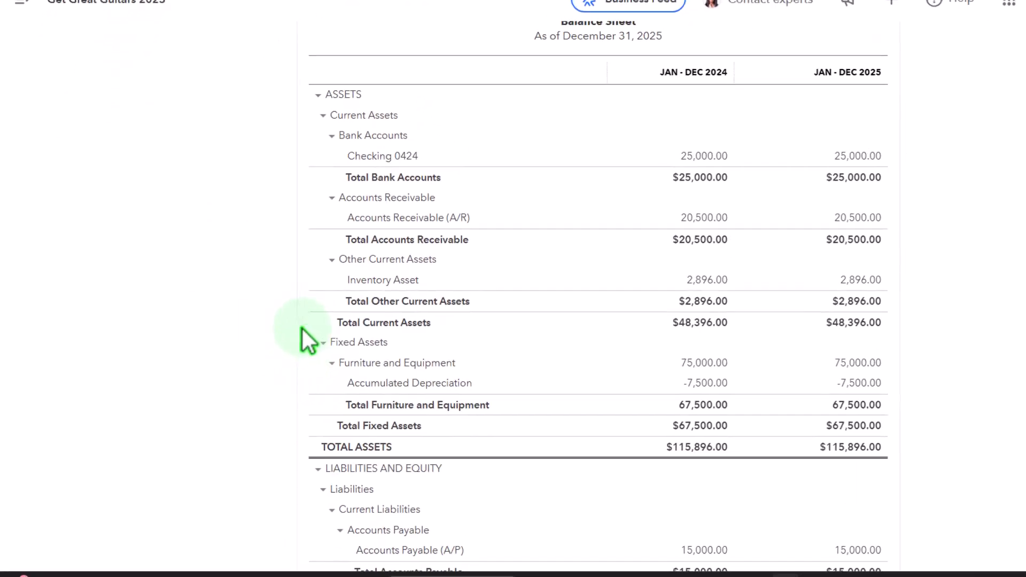
{"action": "left_click", "coordinate": [645, 564]}
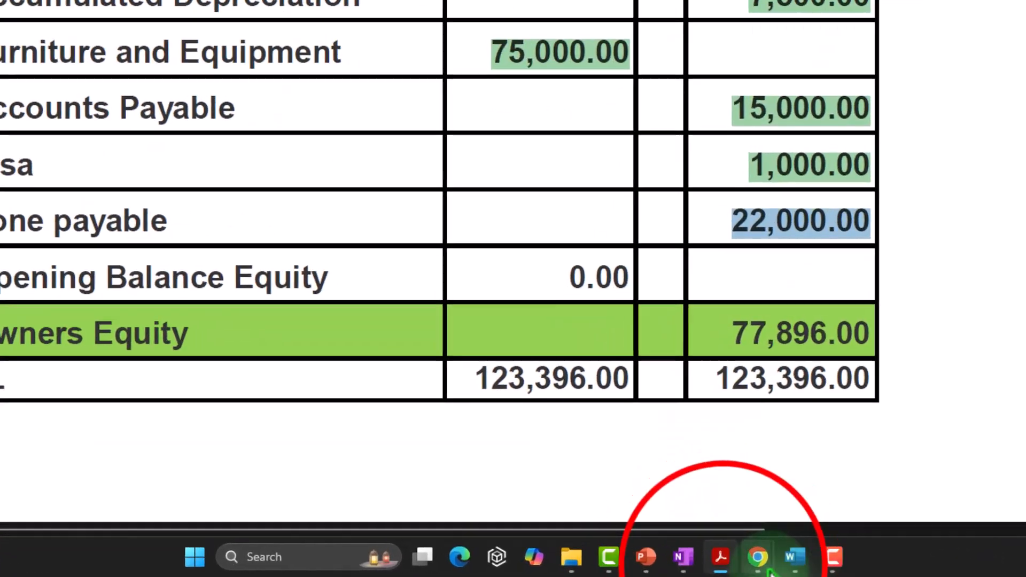
{"action": "mouse_move", "coordinate": [761, 561]}
{"action": "left_click", "coordinate": [825, 444]}
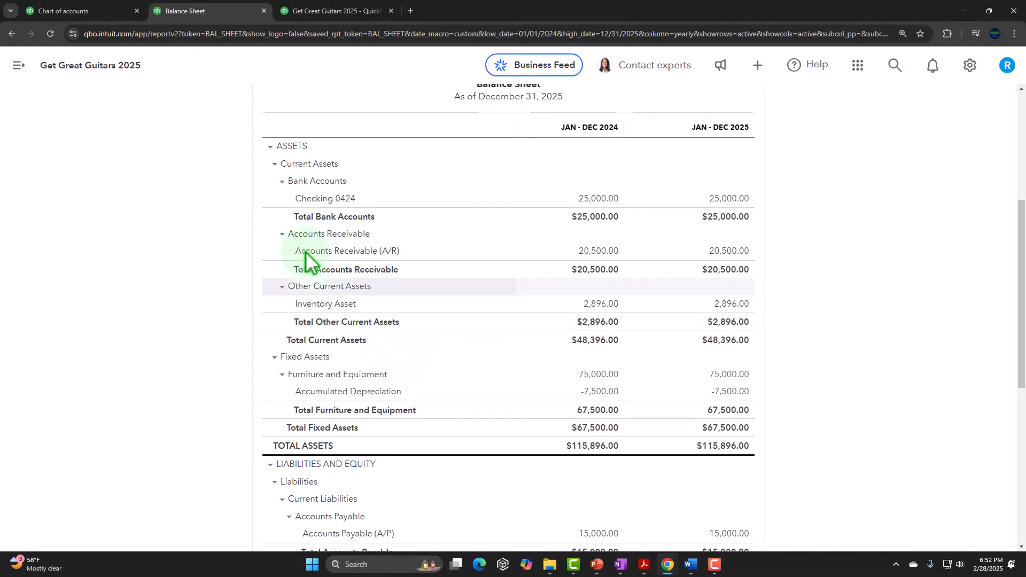
Leave the Chart of accounts, search the standard reports for Trial, and open the Trial Balance report.
{"action": "left_click", "coordinate": [90, 10]}
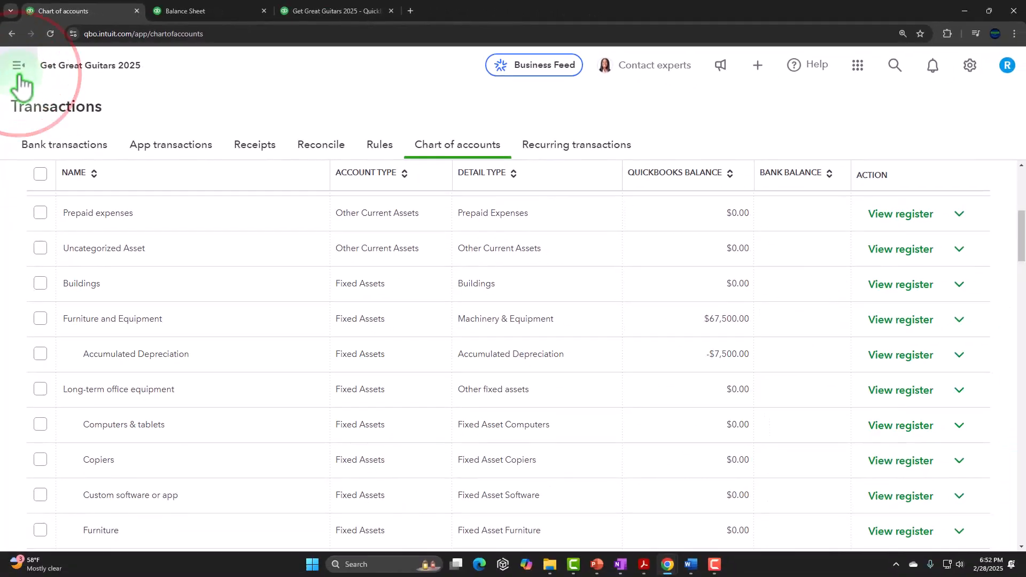
{"action": "left_click", "coordinate": [19, 66]}
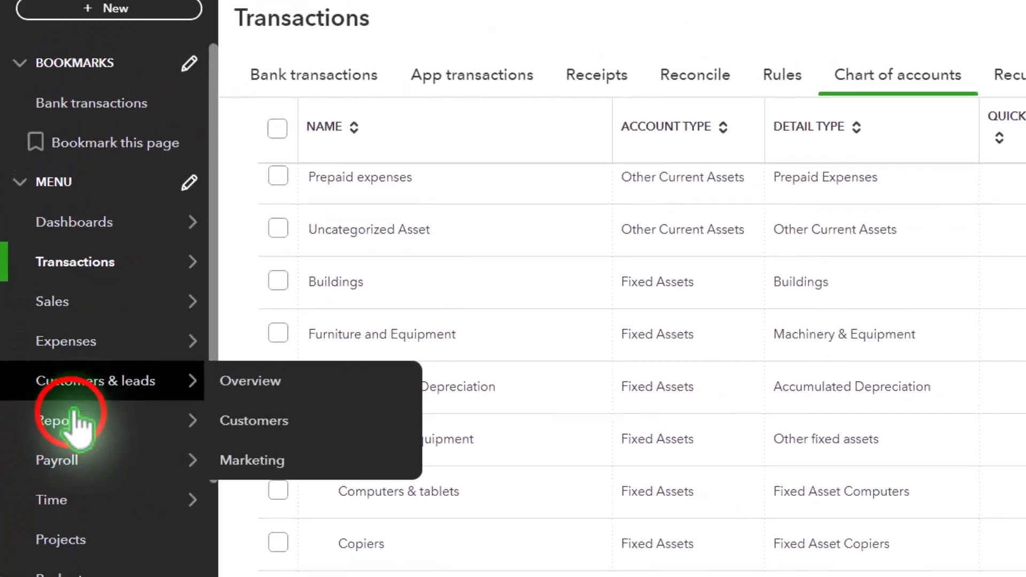
{"action": "left_click", "coordinate": [75, 414]}
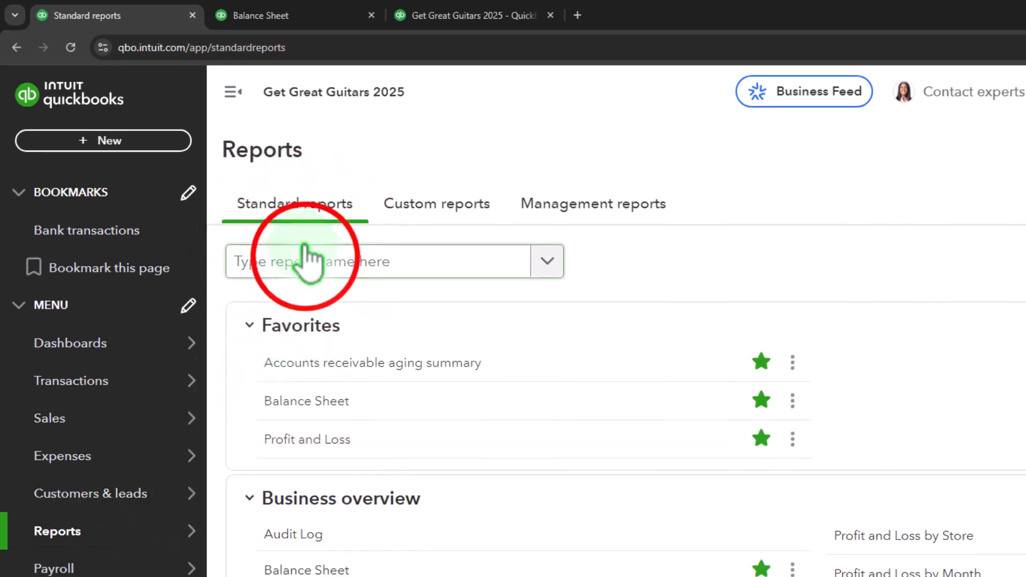
{"action": "left_click", "coordinate": [308, 260]}
{"action": "type", "text": "Trial"}
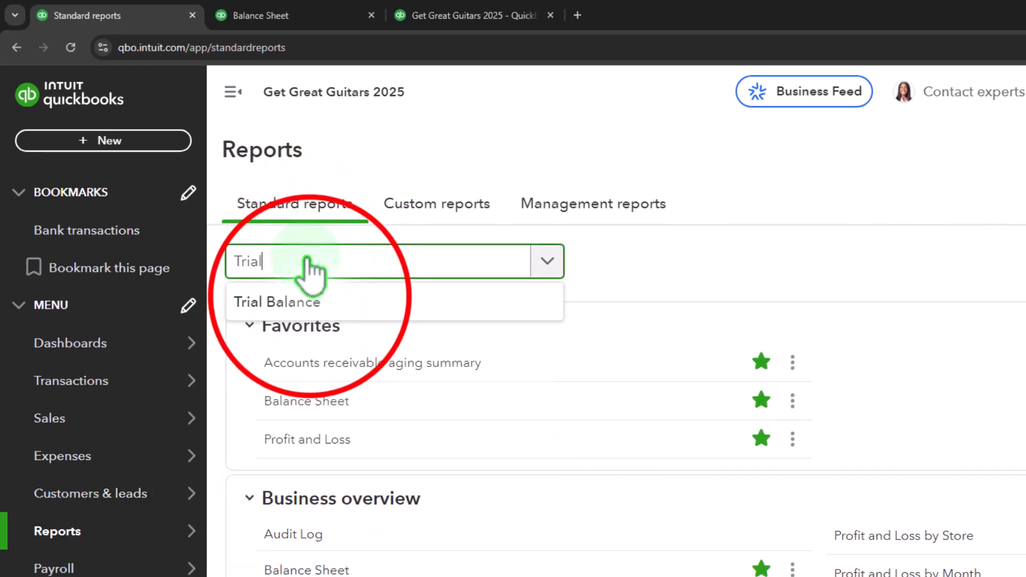
{"action": "left_click", "coordinate": [283, 302]}
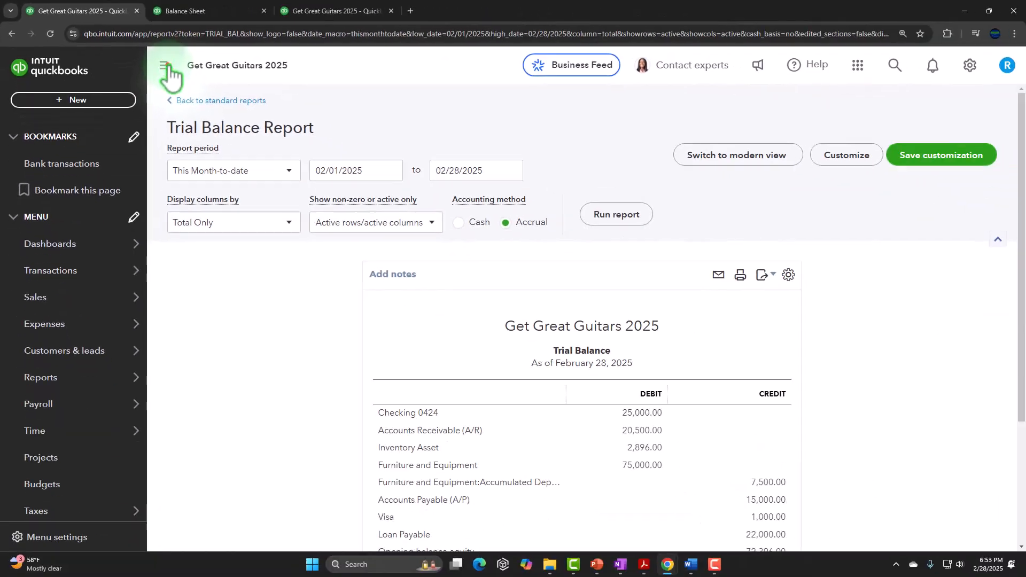
{"action": "left_click", "coordinate": [225, 88]}
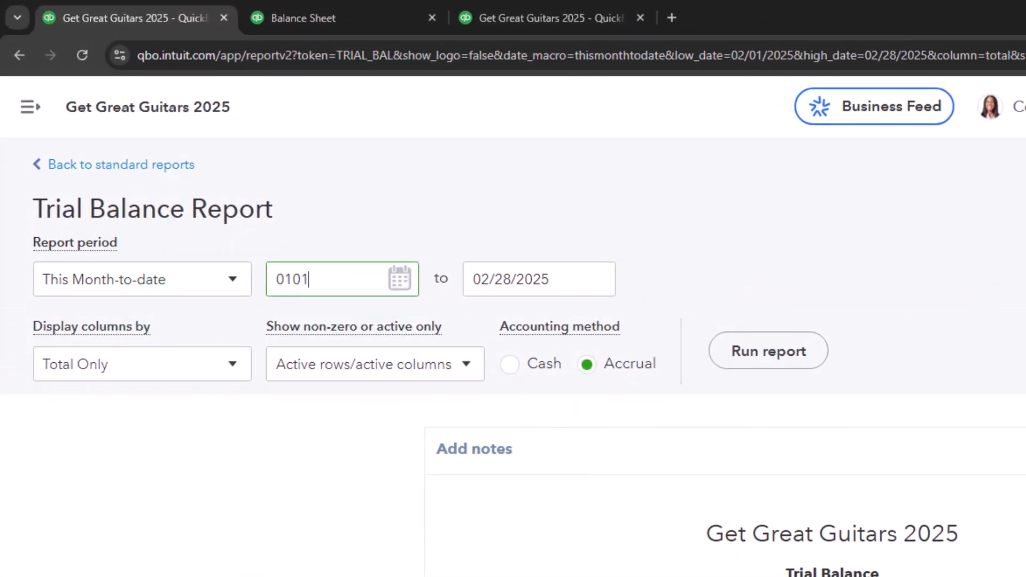
Run the Trial Balance report for the period 01/01/2024 to 12/31/2024.
{"action": "key", "text": "Tab"}
{"action": "type", "text": "1"}
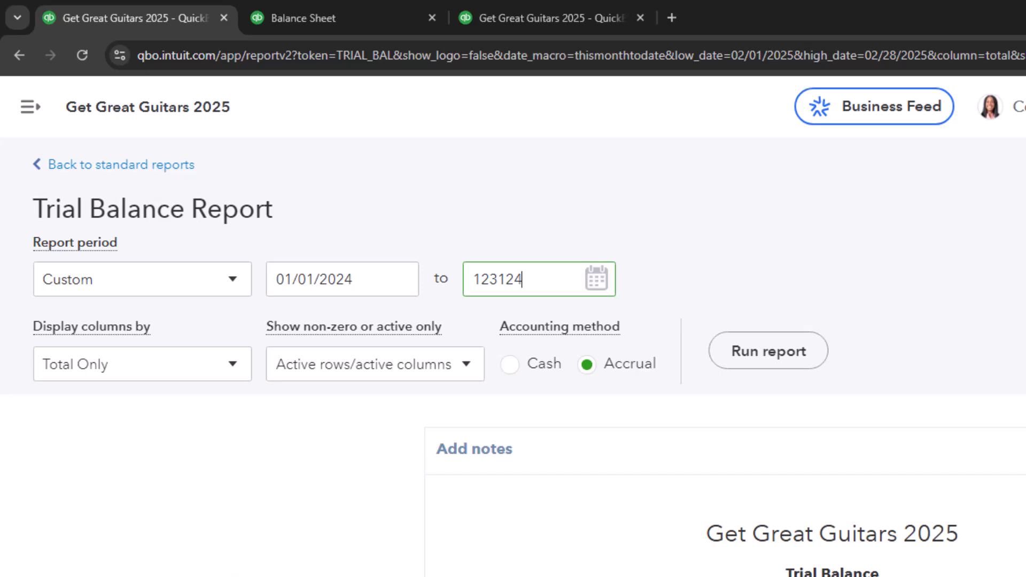
{"action": "key", "text": "Tab"}
{"action": "left_click", "coordinate": [756, 353]}
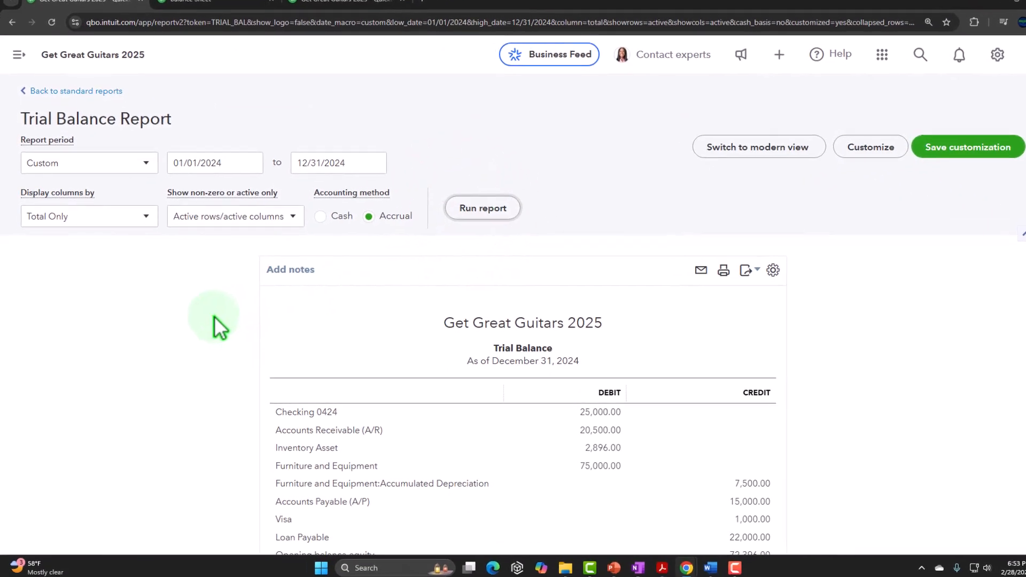
Compare the Trial Balance report's asset and liability balances and totals line by line with the Beginning Balances TB PDF.
{"action": "scroll", "coordinate": [222, 316], "scroll_direction": "down", "scroll_amount": 4}
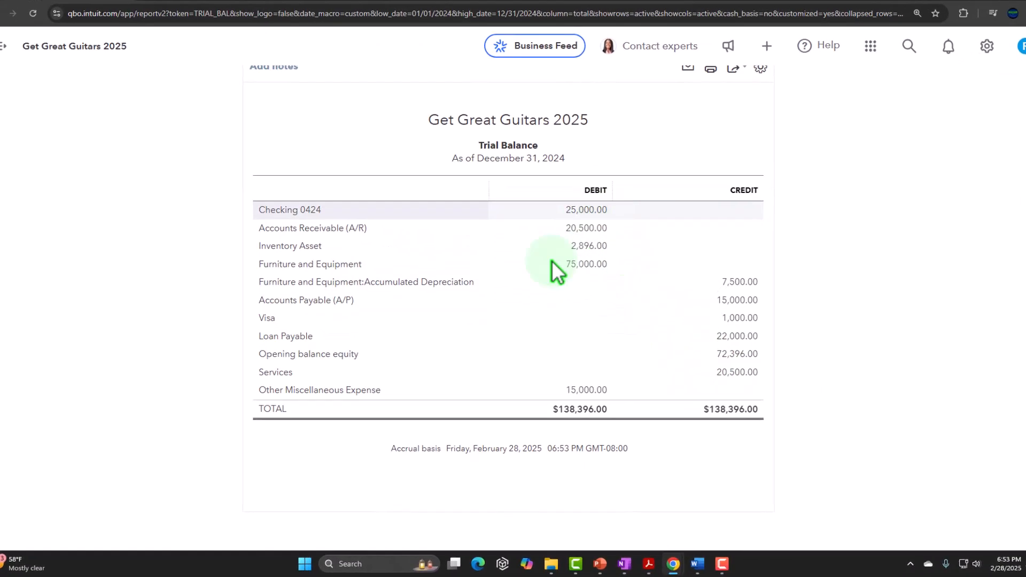
{"action": "left_click", "coordinate": [649, 564]}
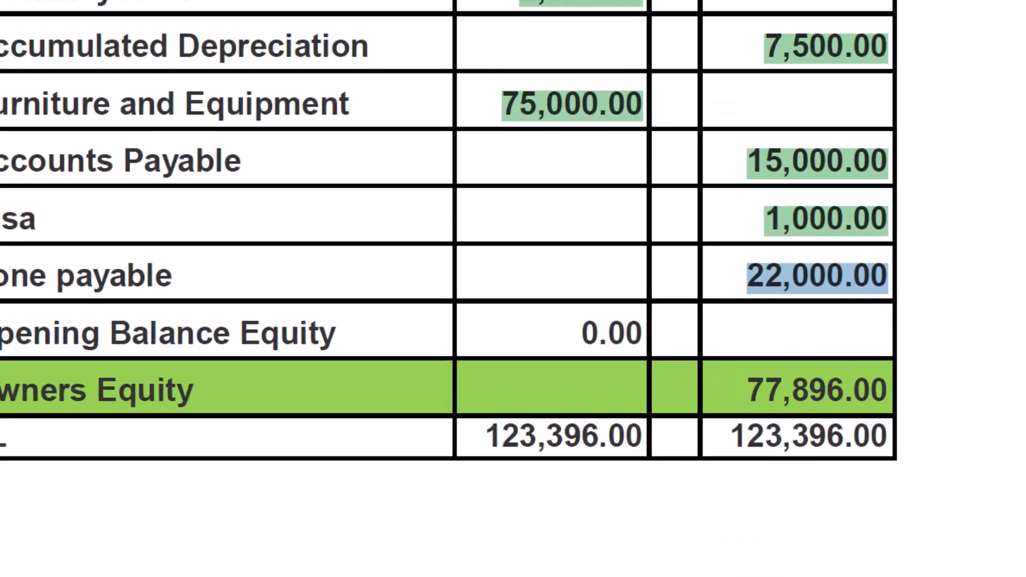
{"action": "left_click", "coordinate": [682, 563]}
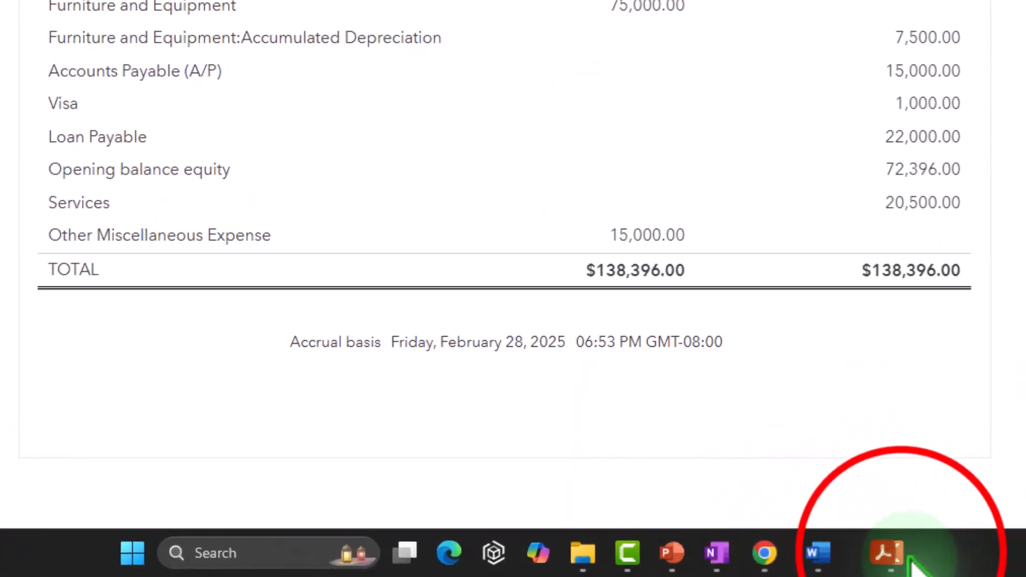
{"action": "left_click", "coordinate": [930, 553]}
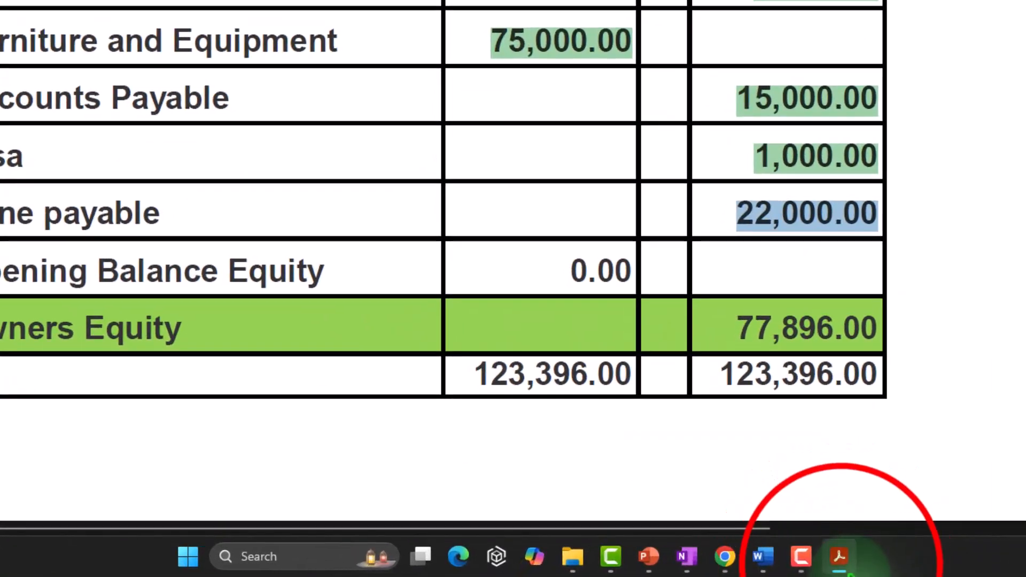
{"action": "mouse_move", "coordinate": [723, 571]}
{"action": "left_click", "coordinate": [819, 568]}
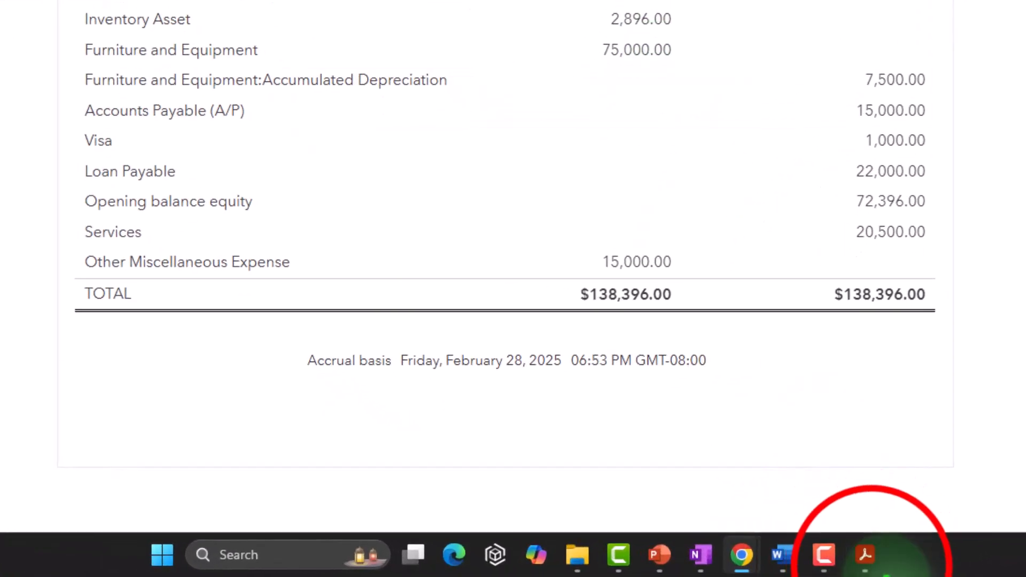
{"action": "left_click", "coordinate": [865, 554]}
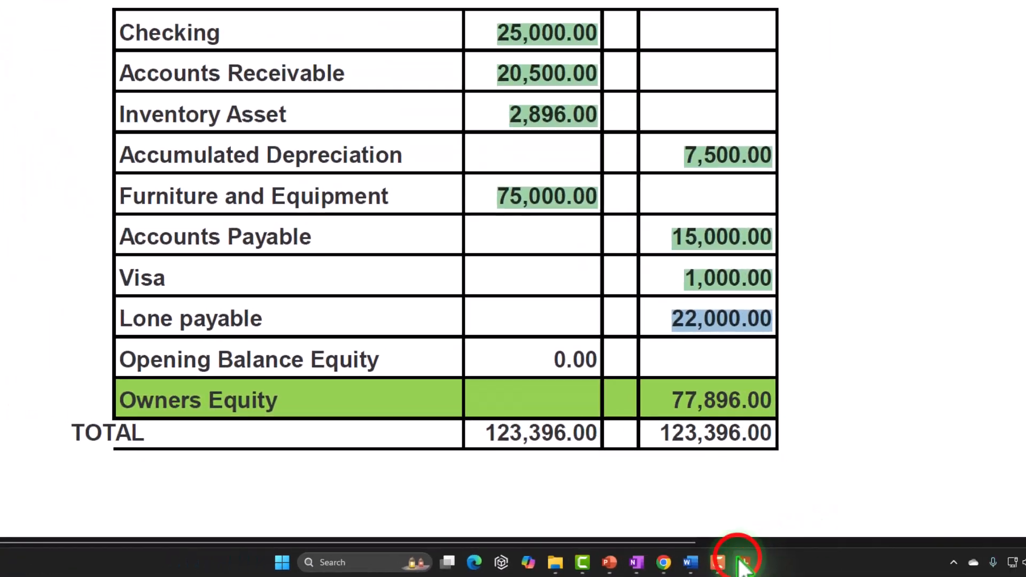
{"action": "left_click", "coordinate": [883, 554]}
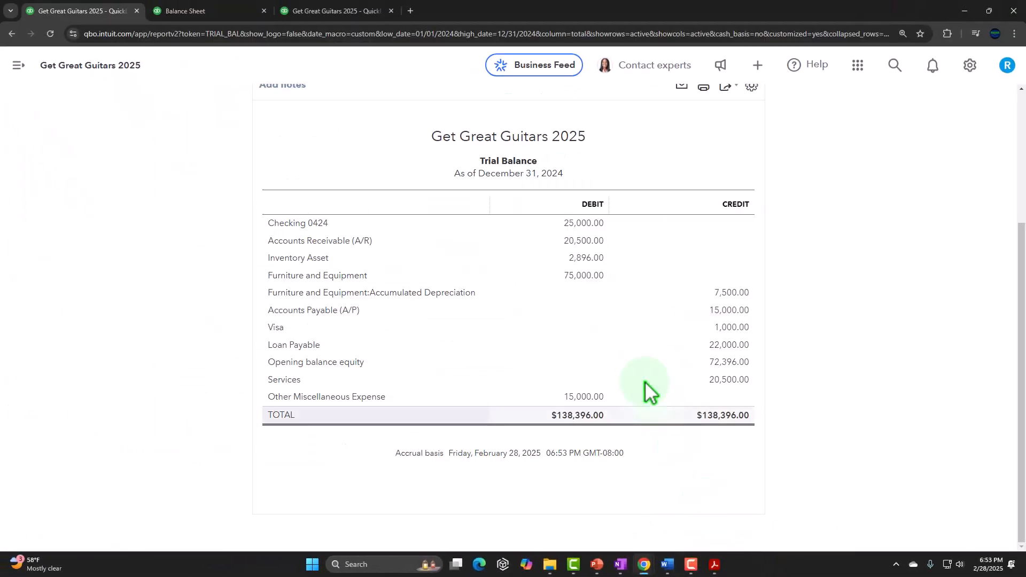
{"action": "left_click", "coordinate": [715, 565]}
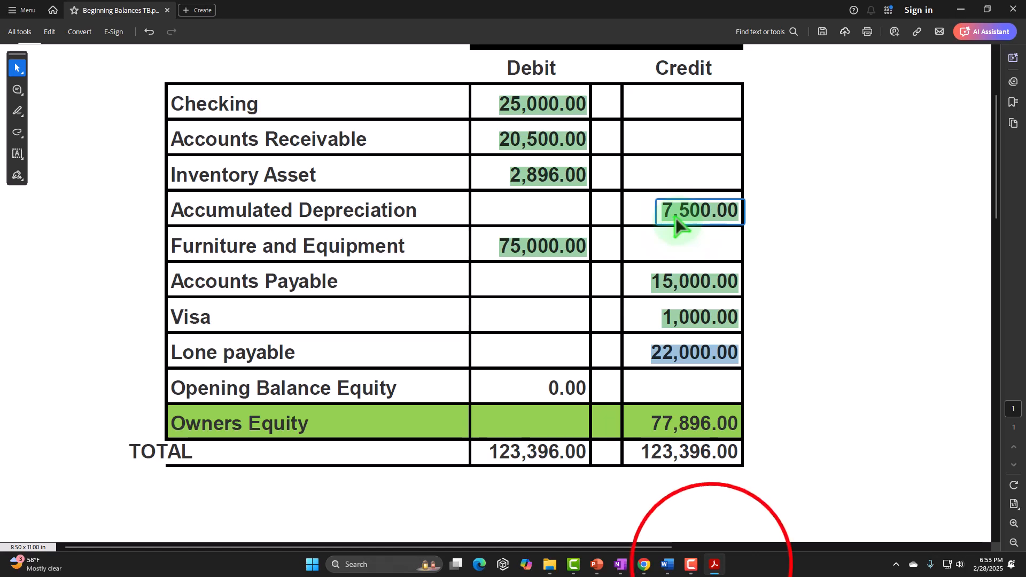
{"action": "left_click", "coordinate": [715, 564]}
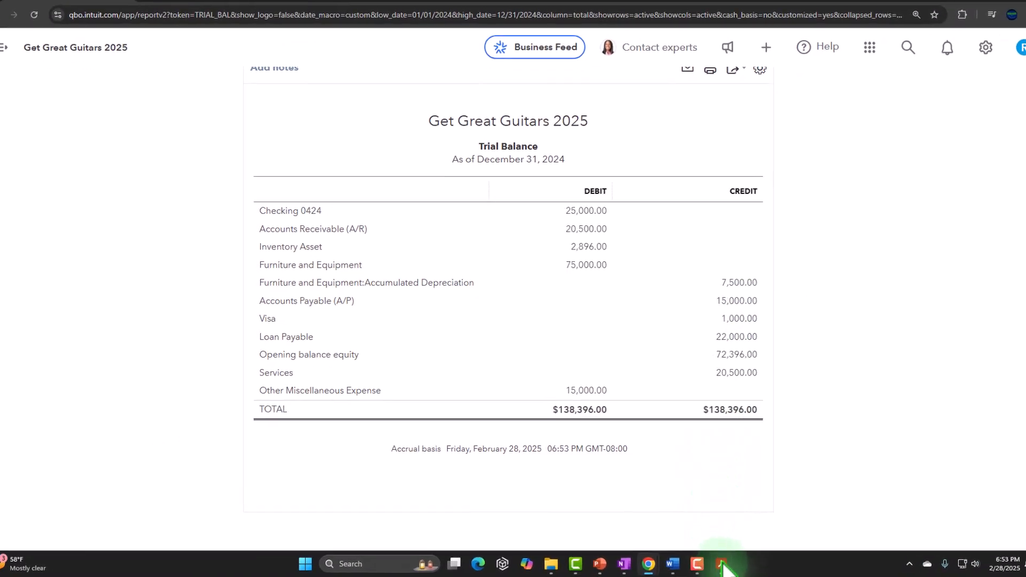
{"action": "left_click", "coordinate": [721, 564]}
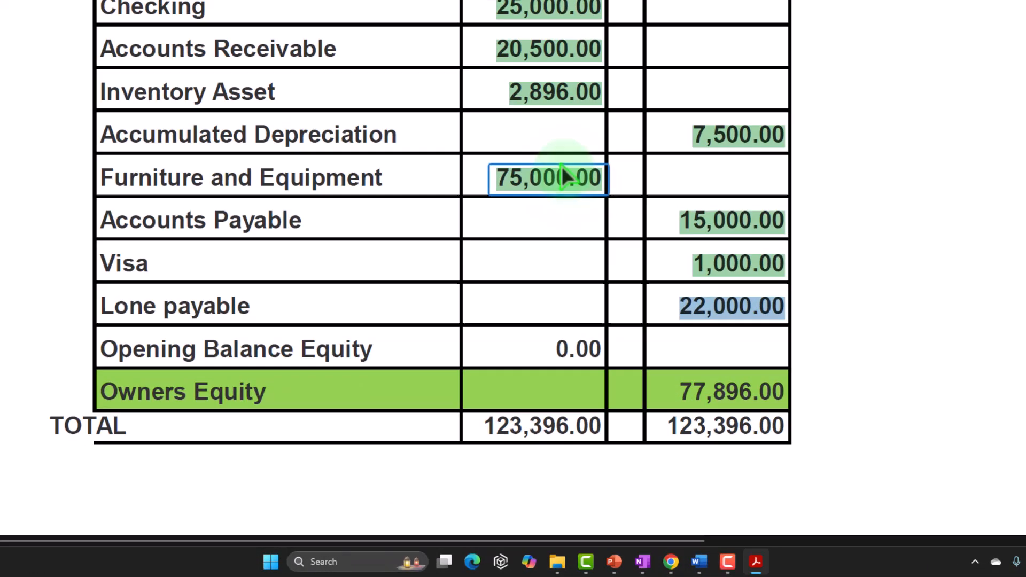
{"action": "left_click", "coordinate": [716, 565]}
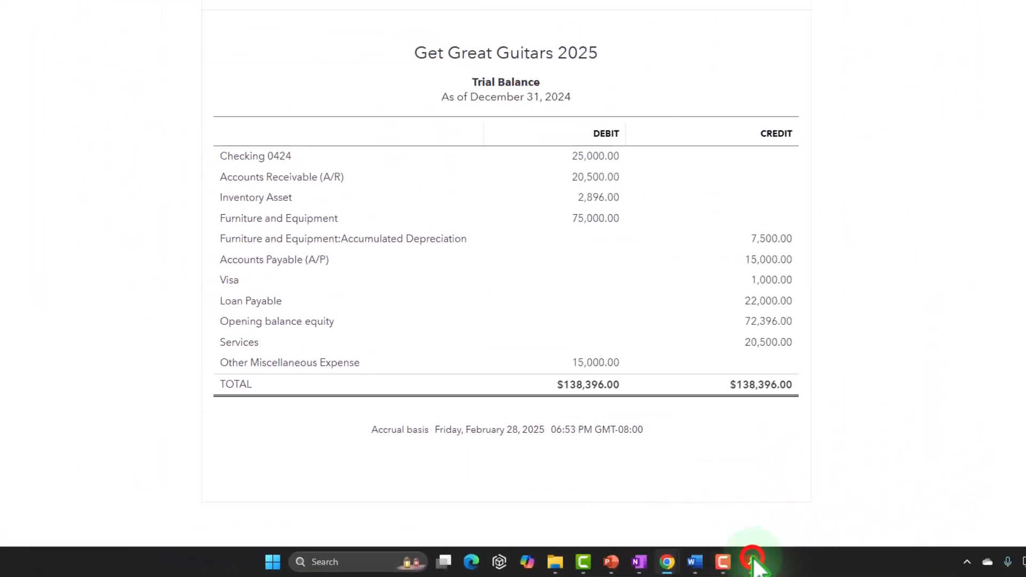
{"action": "left_click", "coordinate": [752, 562]}
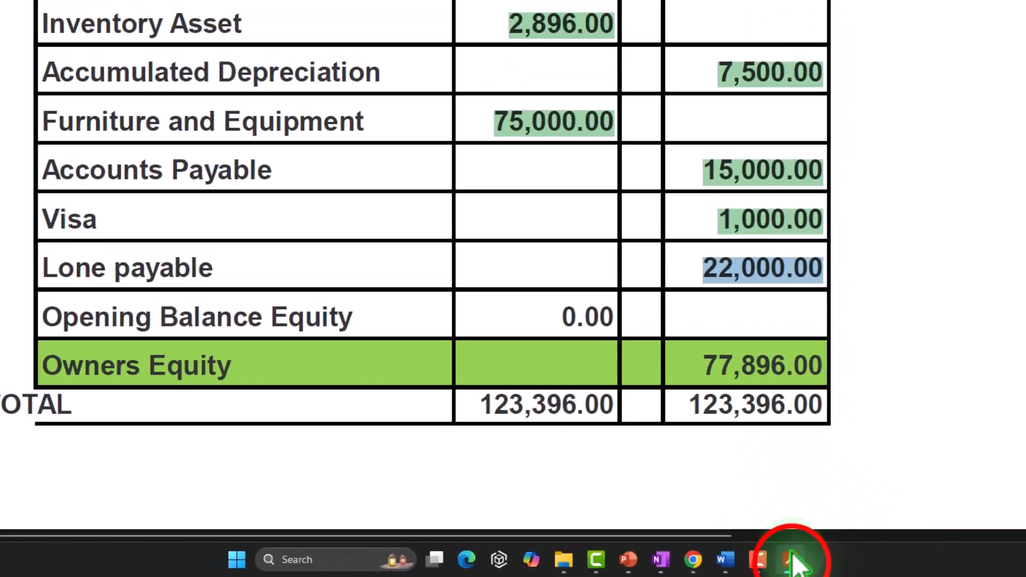
{"action": "left_click", "coordinate": [792, 560]}
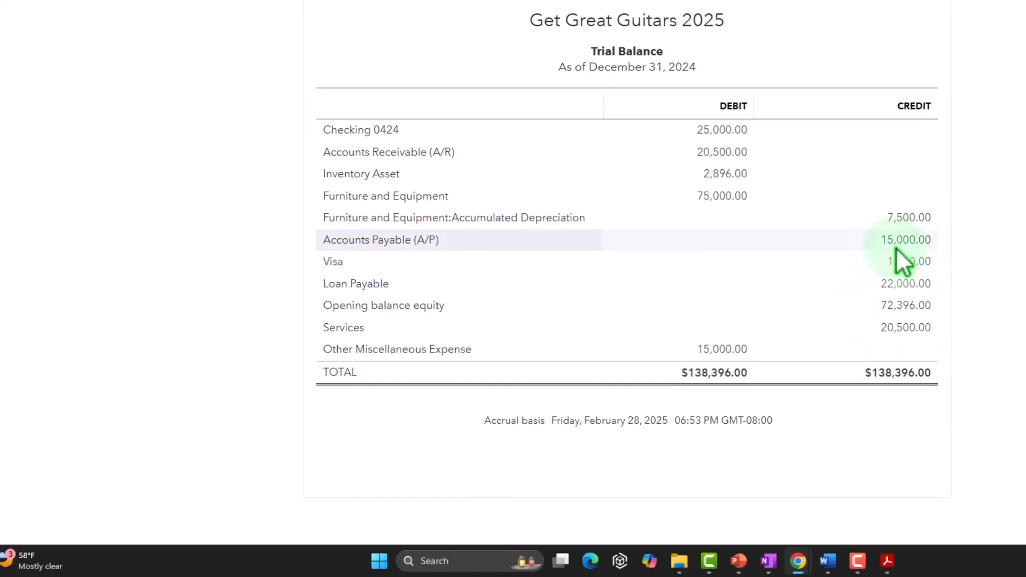
{"action": "left_click", "coordinate": [887, 560]}
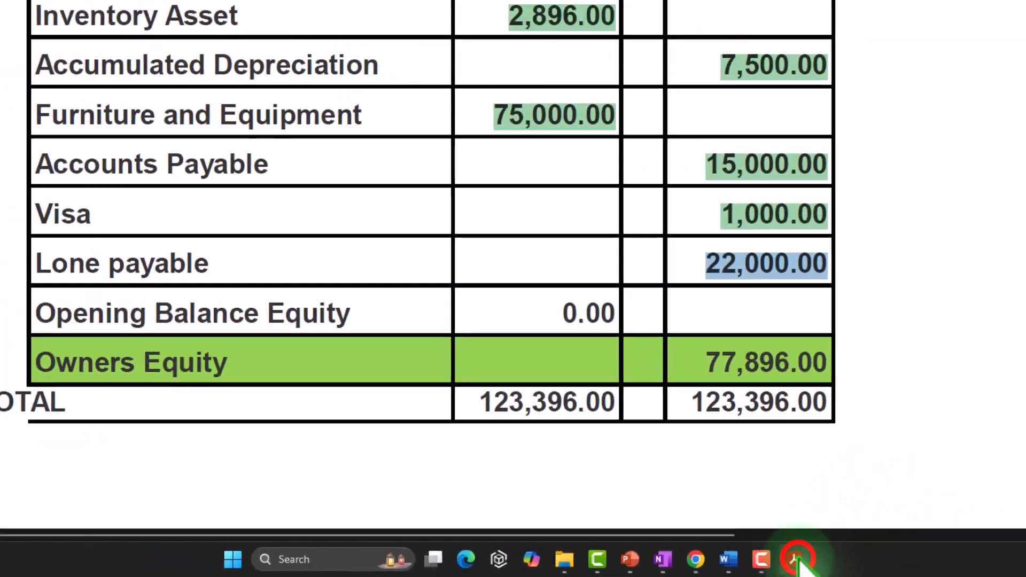
{"action": "left_click", "coordinate": [796, 558]}
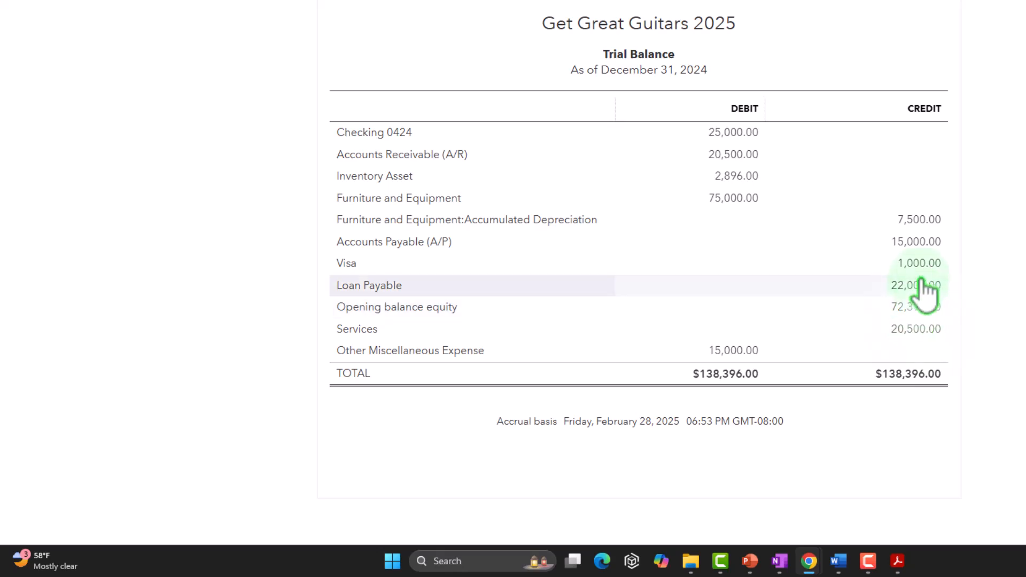
Switch to the Beginning Balances TB PDF and highlight the Lone payable credit amount in green.
{"action": "left_click", "coordinate": [898, 560]}
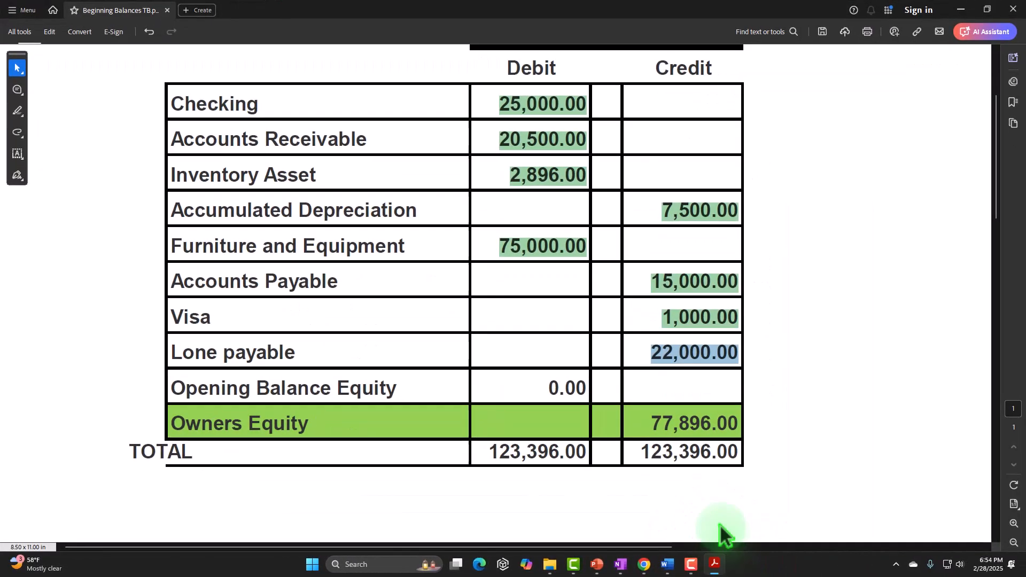
{"action": "right_click", "coordinate": [717, 353]}
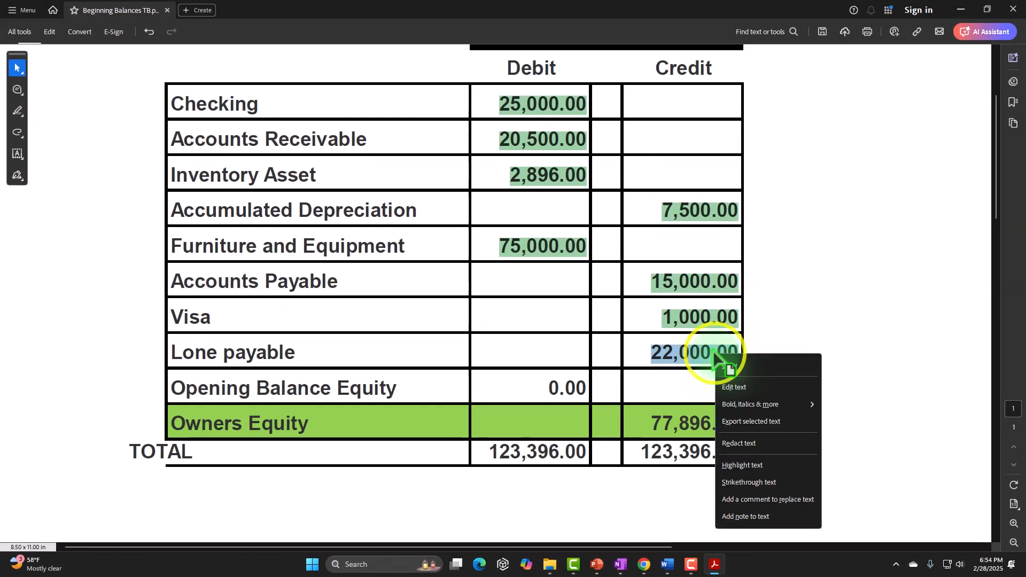
{"action": "mouse_move", "coordinate": [734, 407]}
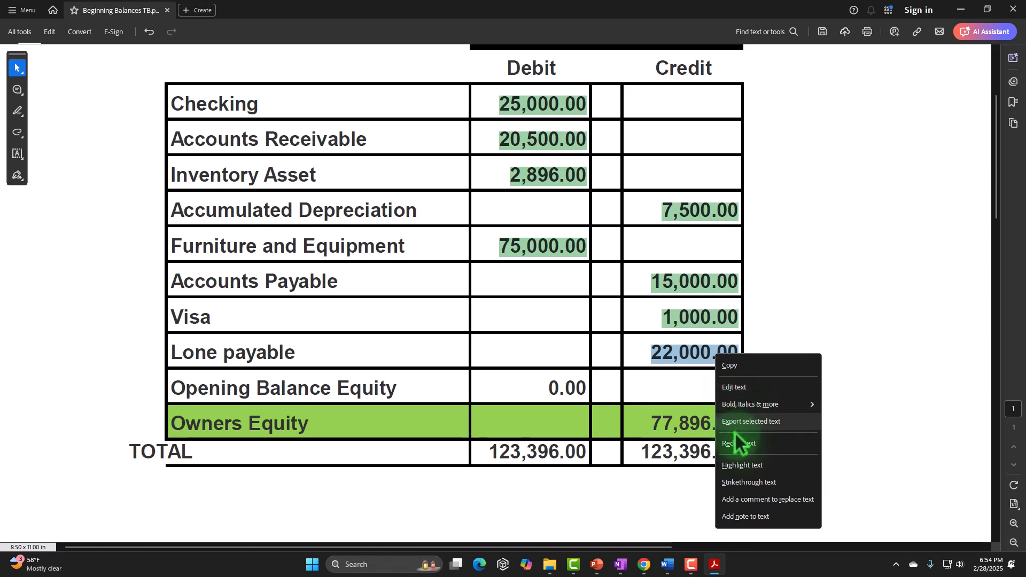
{"action": "left_click", "coordinate": [661, 389]}
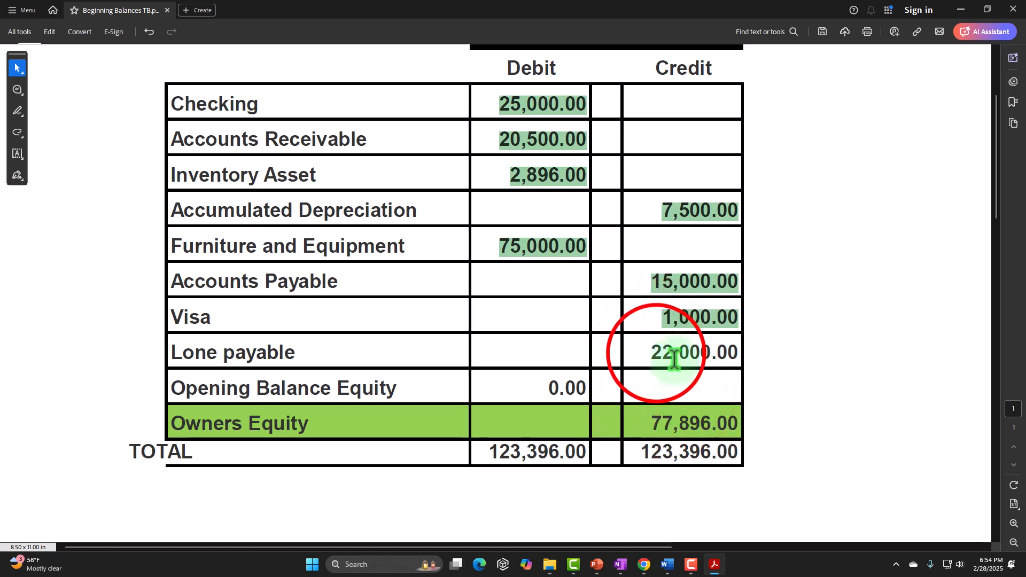
{"action": "left_click_drag", "start_coordinate": [655, 353], "coordinate": [750, 355]}
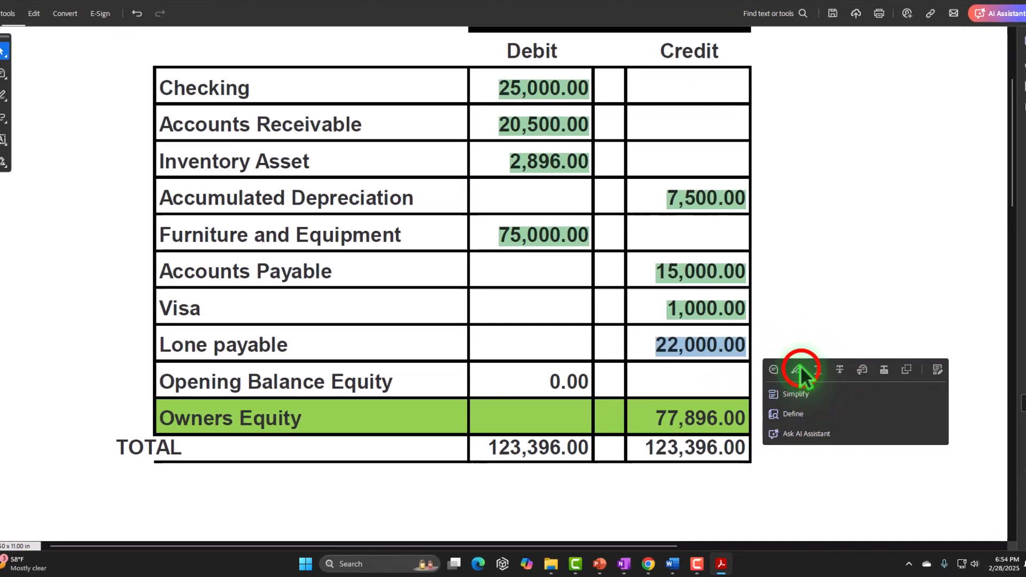
{"action": "left_click", "coordinate": [790, 374]}
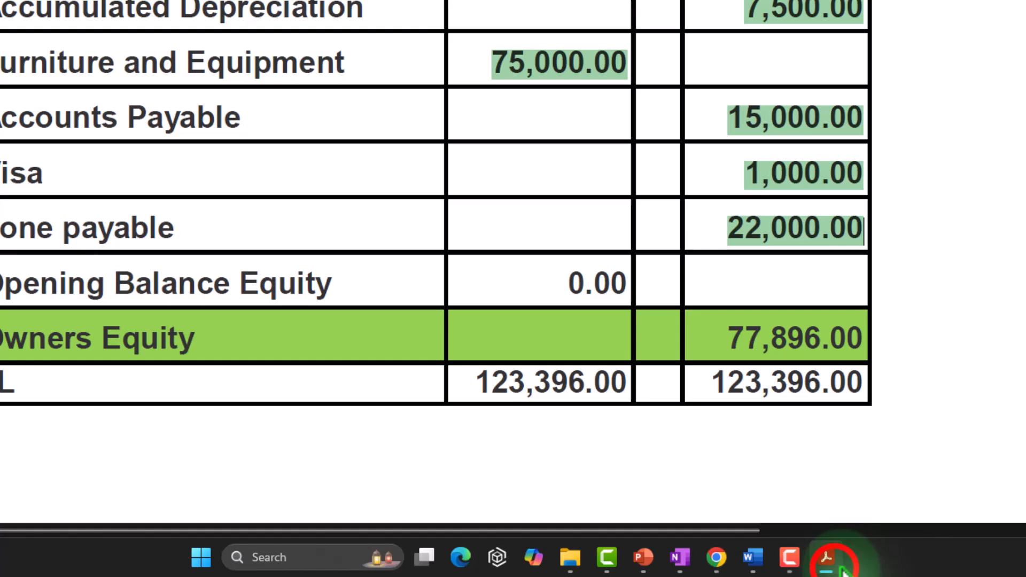
Recheck the equity lines in the report and PDF, then open Calculator and keep it on top of other windows.
{"action": "left_click", "coordinate": [836, 557]}
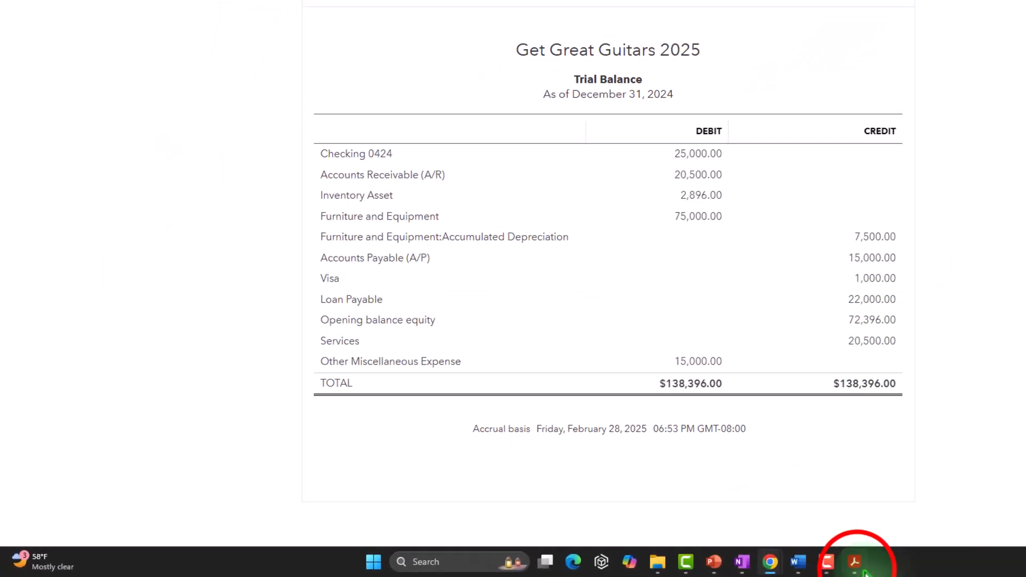
{"action": "left_click", "coordinate": [854, 561]}
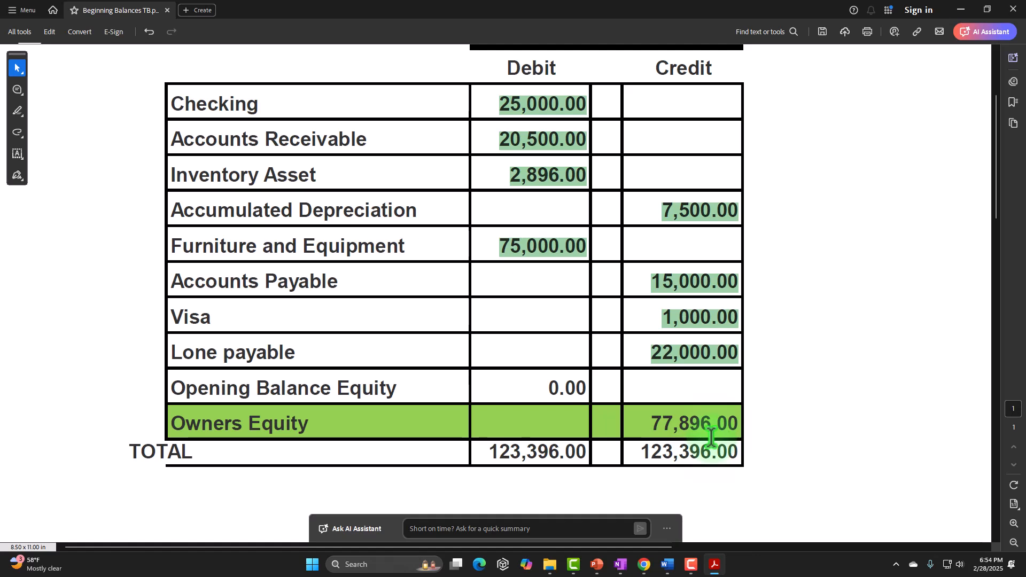
{"action": "left_click", "coordinate": [399, 564]}
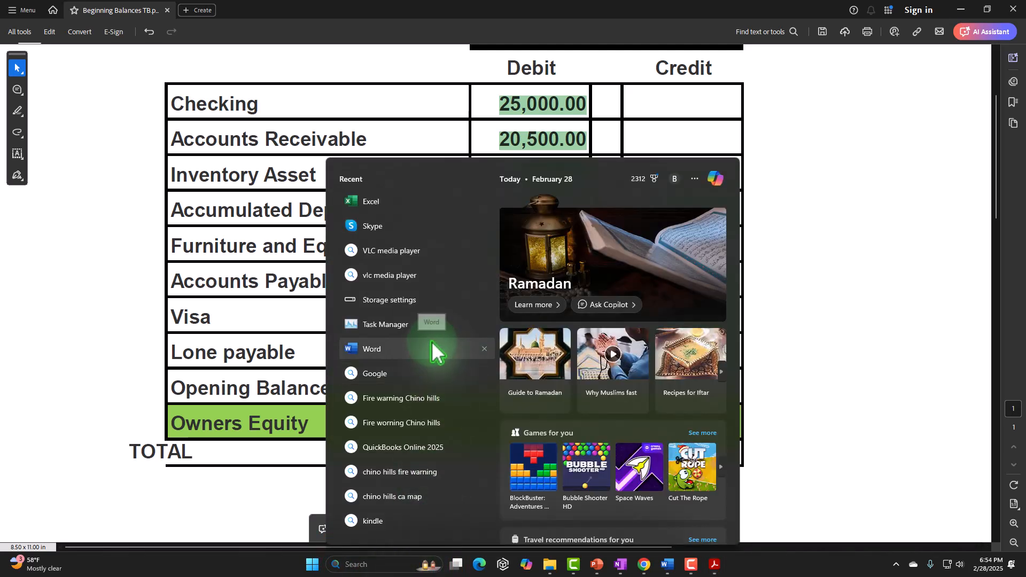
{"action": "left_click", "coordinate": [312, 565]}
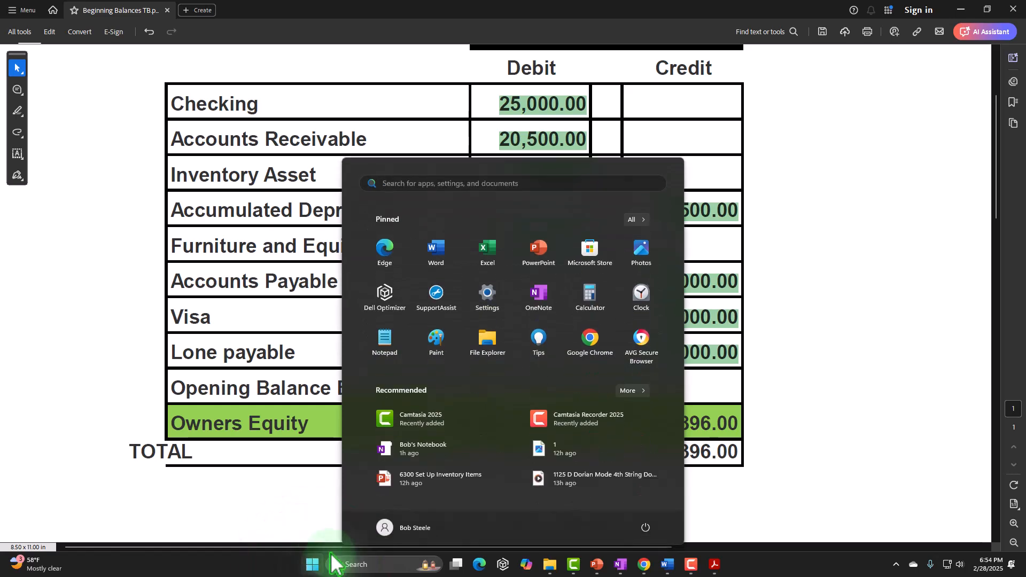
{"action": "left_click", "coordinate": [589, 292]}
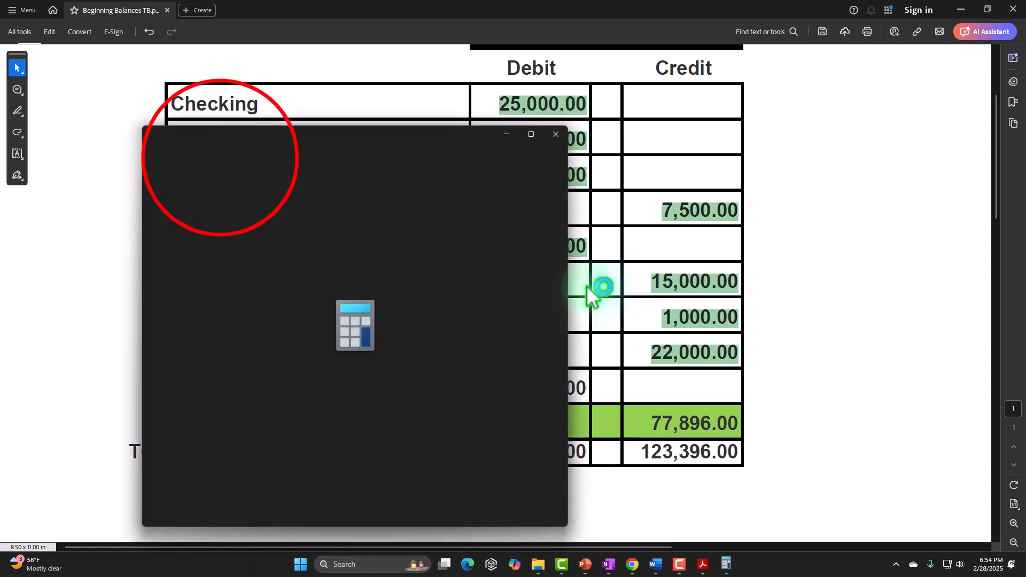
{"action": "left_click", "coordinate": [221, 157]}
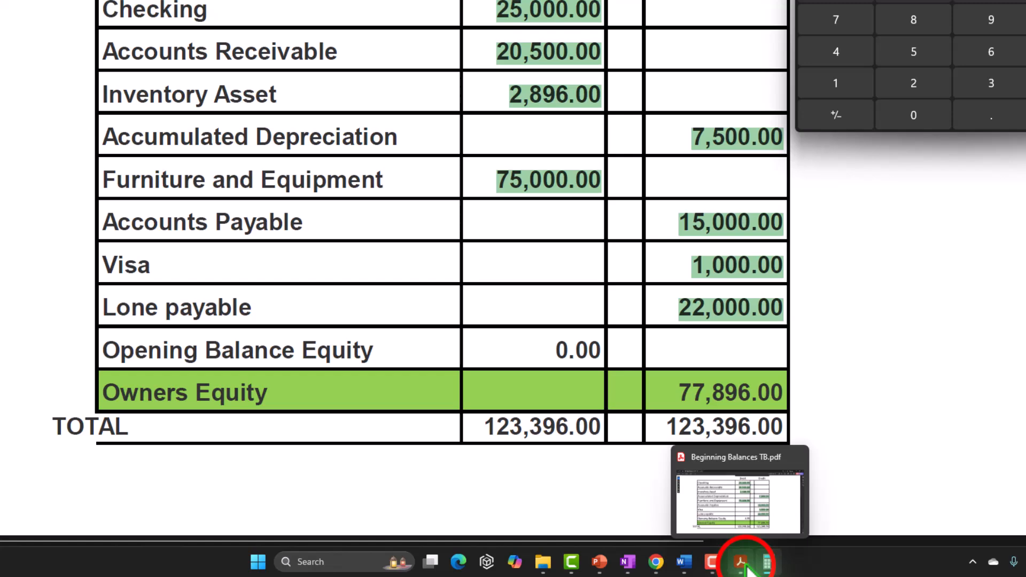
Calculate Opening balance equity plus Services minus Other Miscellaneous Expense (72,396 + 20,500 − 15,000) and compare it with the PDF's Owners Equity.
{"action": "left_click", "coordinate": [694, 576]}
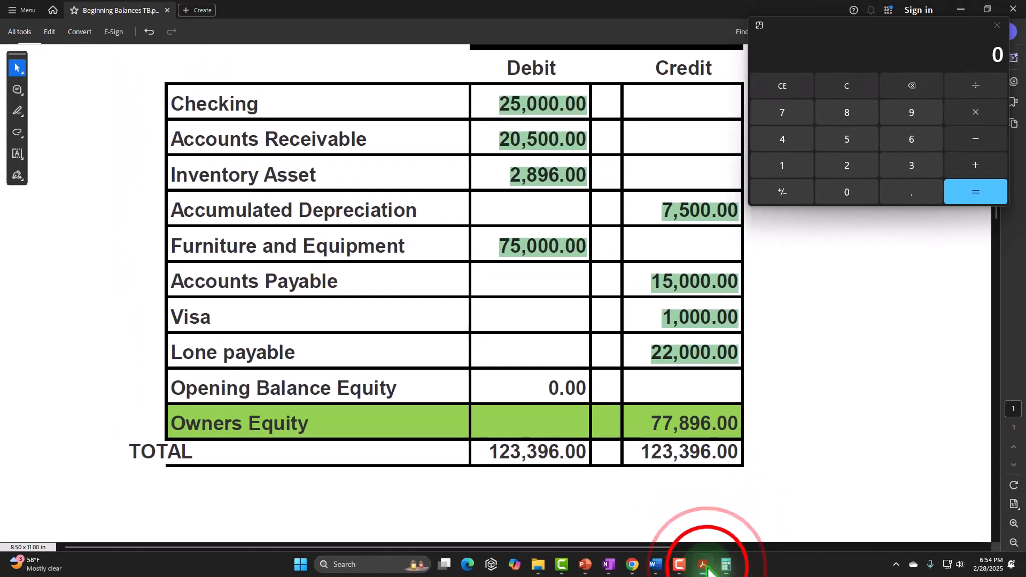
{"action": "left_click", "coordinate": [707, 566]}
{"action": "left_click", "coordinate": [851, 88]}
{"action": "left_click", "coordinate": [852, 89]}
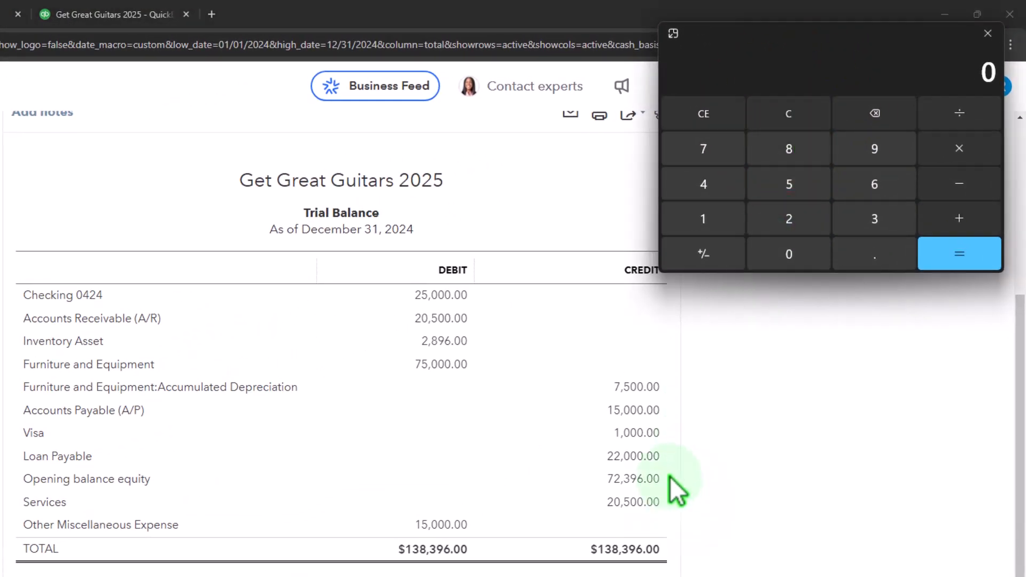
{"action": "type", "text": "7239"}
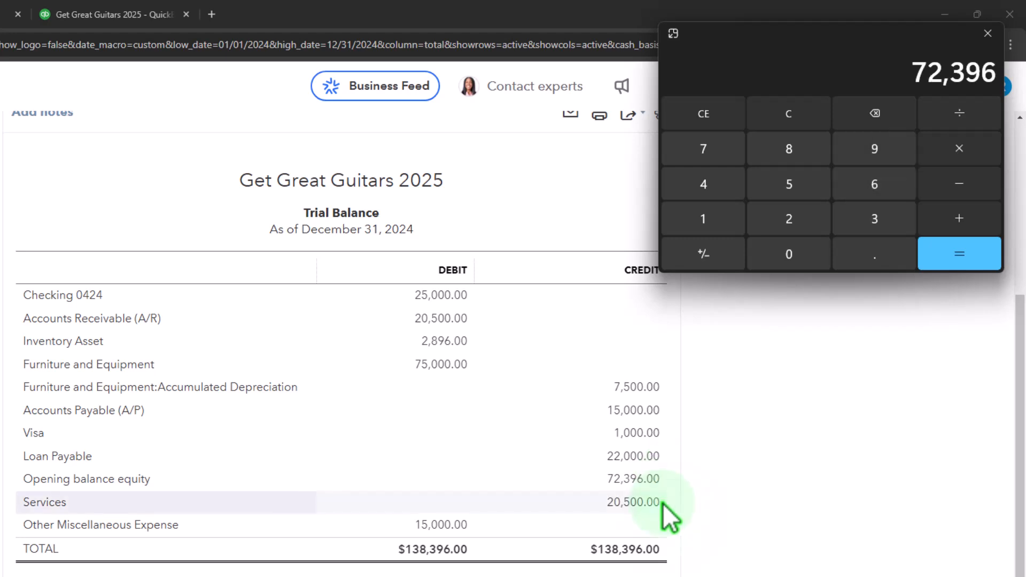
{"action": "type", "text": "20500"}
{"action": "type", "text": "000"}
{"action": "key", "text": "Return"}
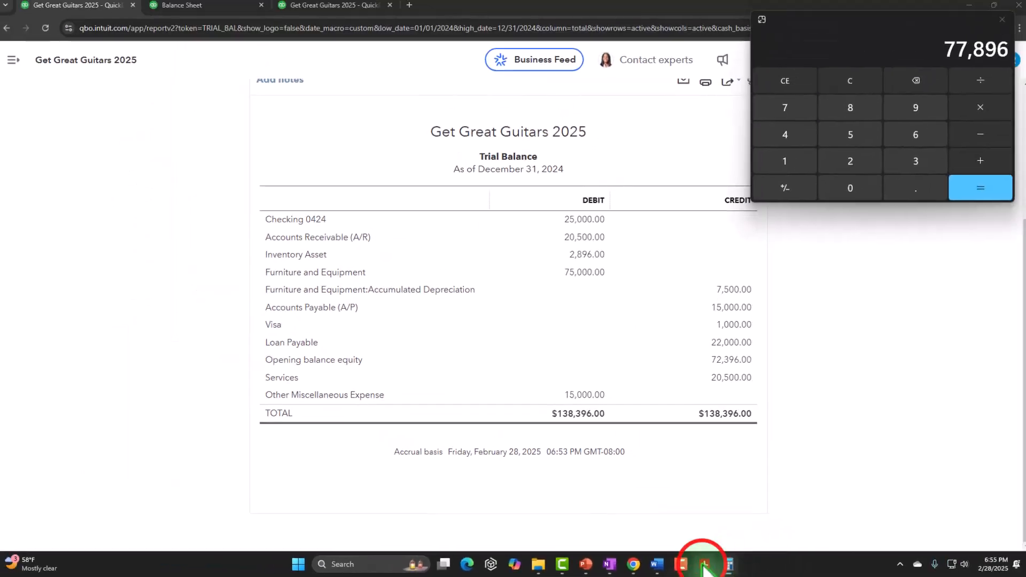
{"action": "left_click", "coordinate": [831, 555]}
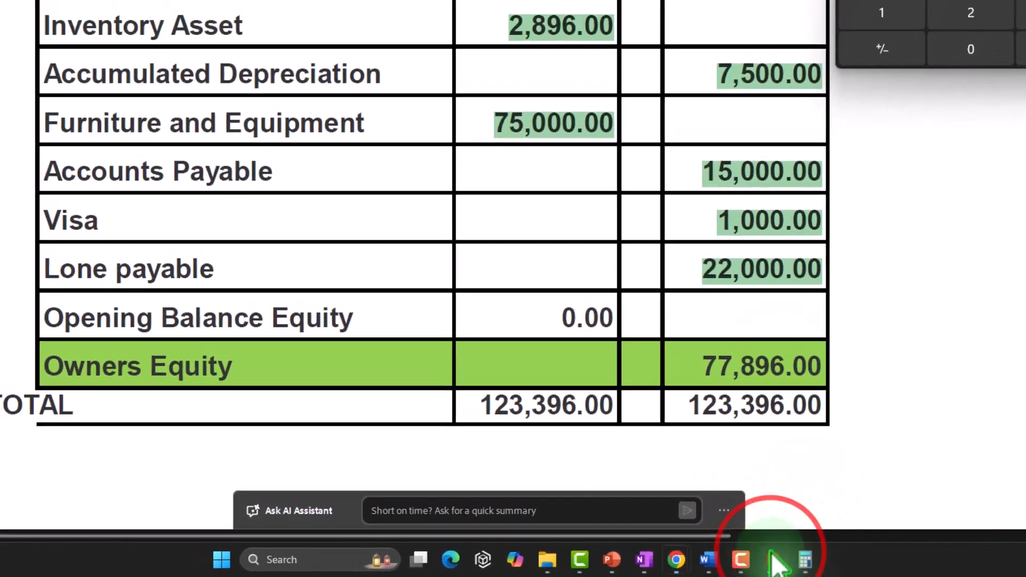
{"action": "left_click", "coordinate": [634, 564]}
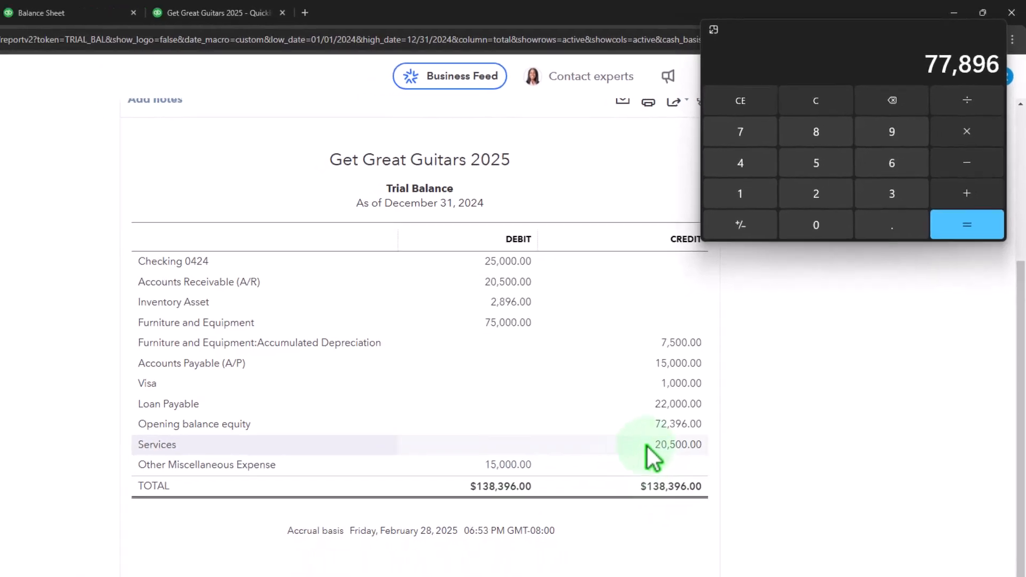
Run the Trial Balance report for the period 01/01/2025 to 12/31/2025 and bring its account lines into view, leaving the titles unedited.
{"action": "scroll", "coordinate": [310, 529], "scroll_direction": "up", "scroll_amount": 4}
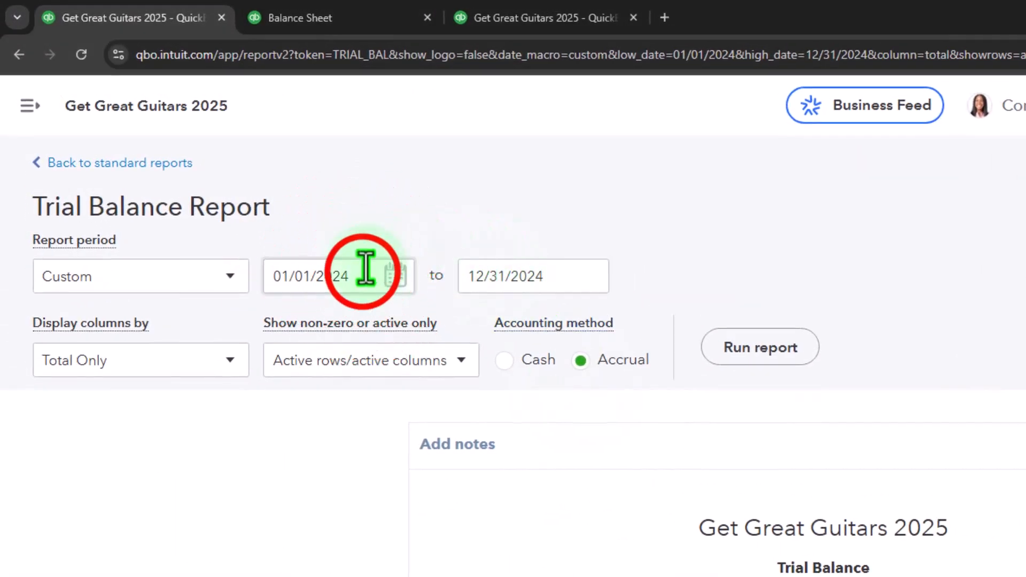
{"action": "left_click", "coordinate": [366, 272]}
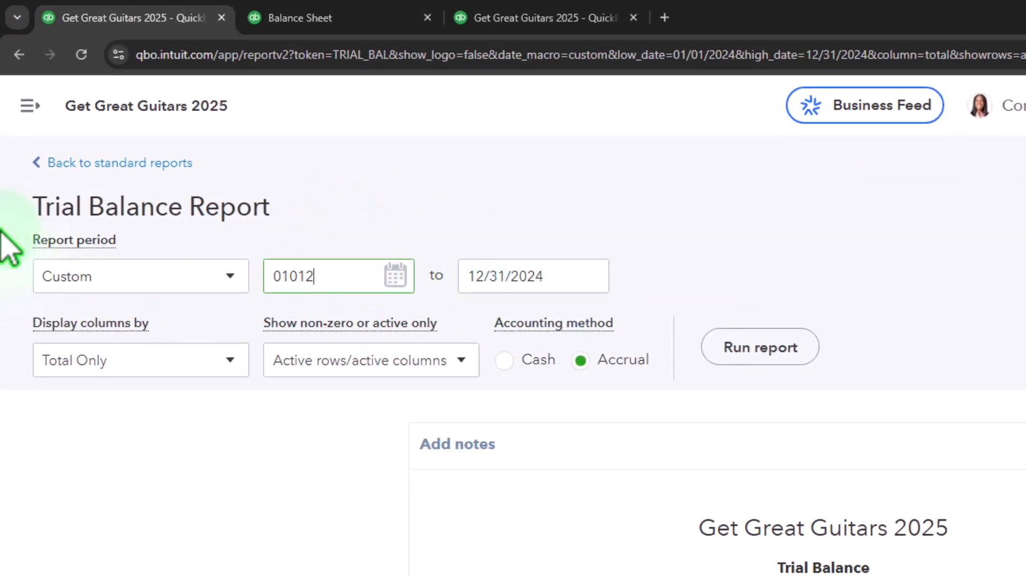
{"action": "key", "text": "Tab"}
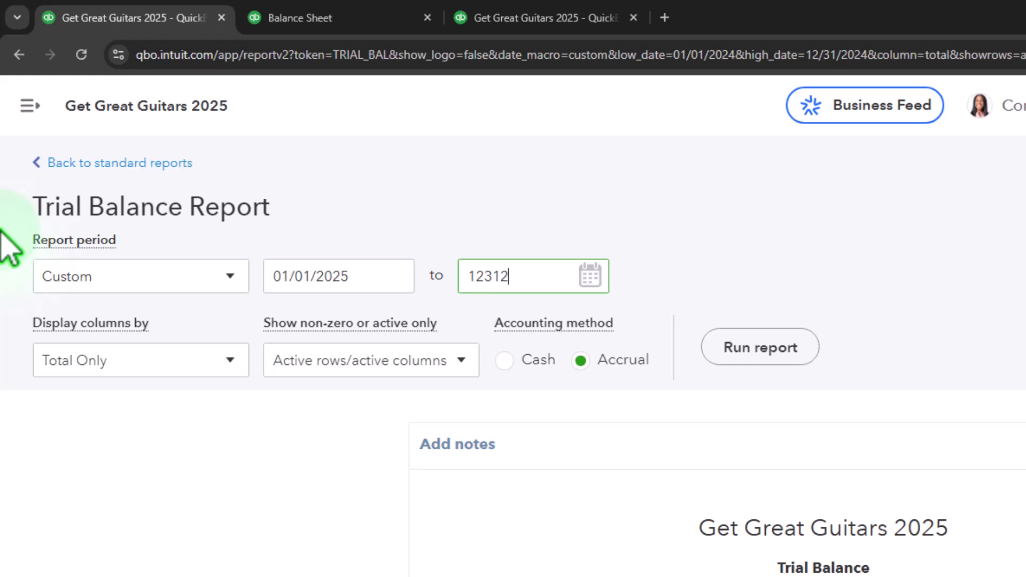
{"action": "left_click", "coordinate": [759, 347]}
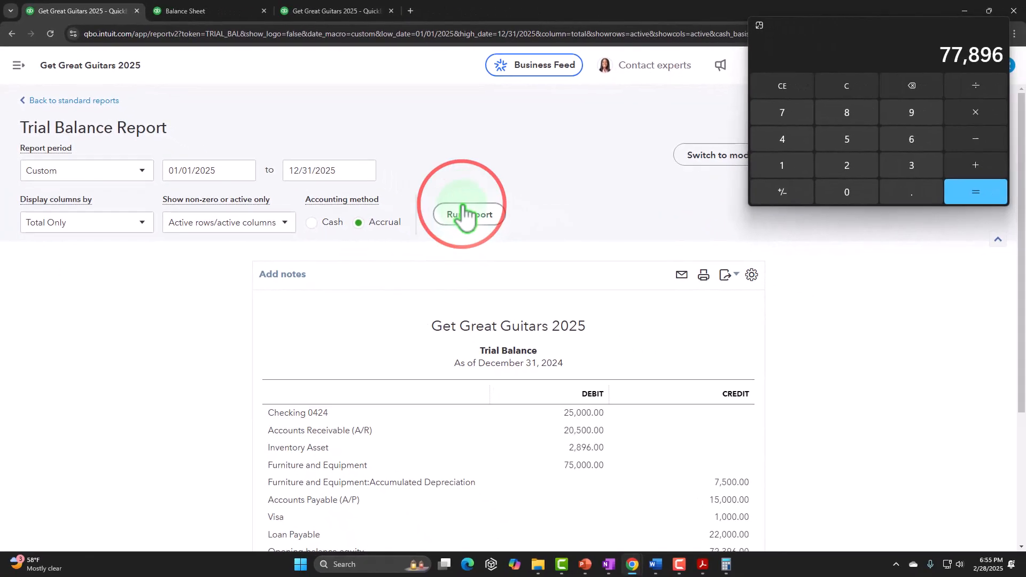
{"action": "scroll", "coordinate": [368, 249], "scroll_direction": "down", "scroll_amount": 3}
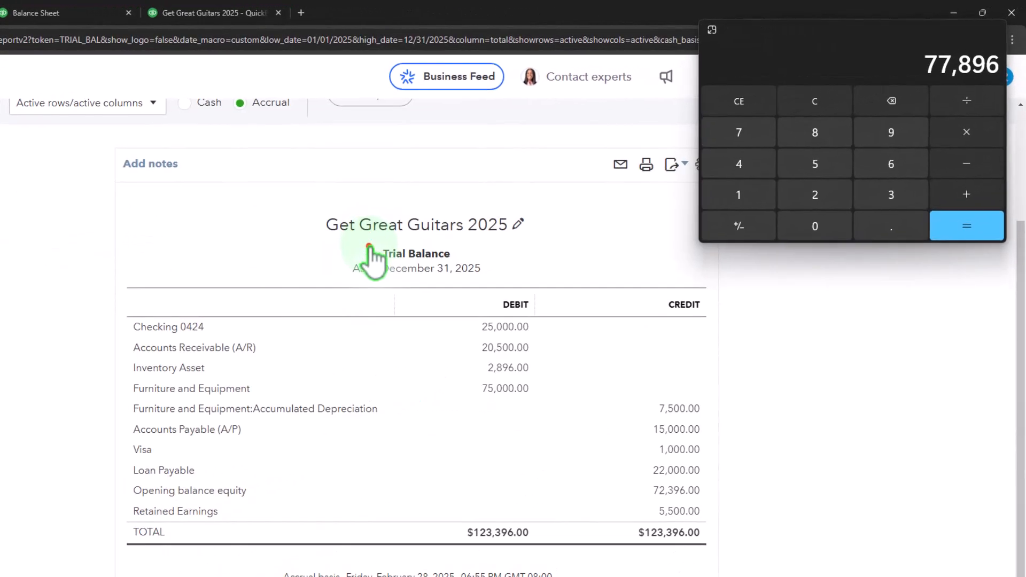
{"action": "left_click", "coordinate": [365, 248]}
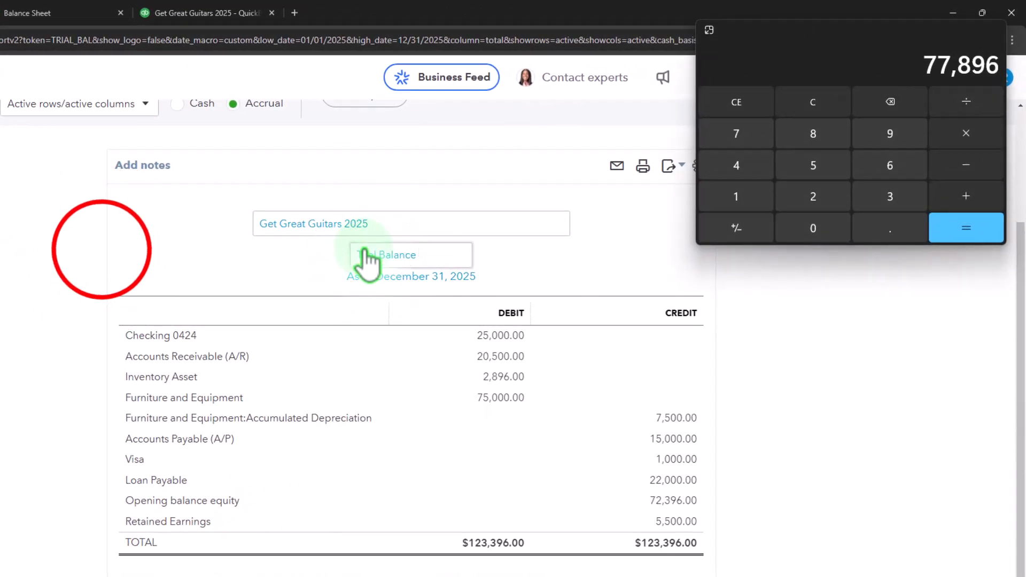
{"action": "left_click", "coordinate": [102, 249]}
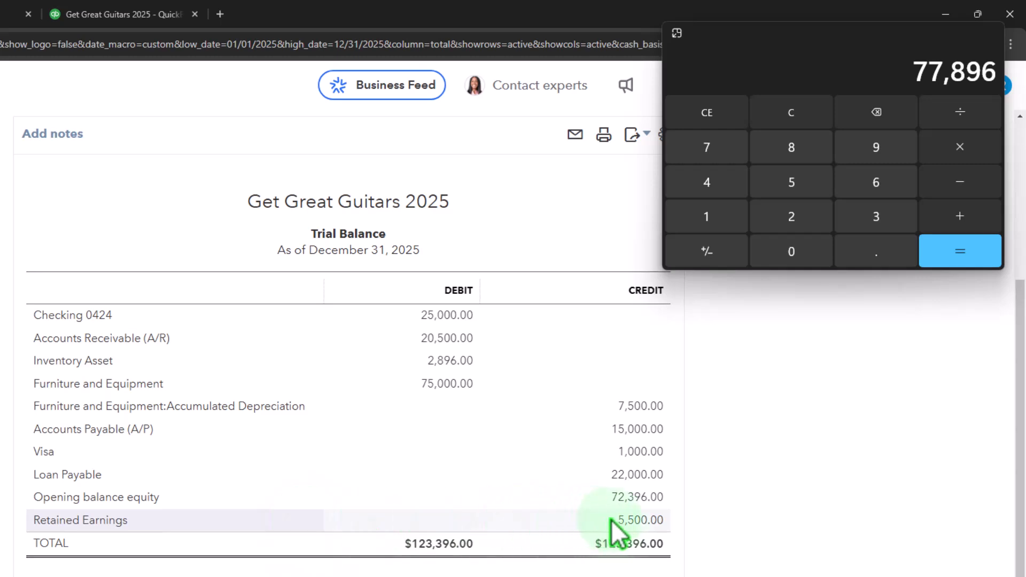
Calculate Opening balance equity plus Retained Earnings (72,396 + 5,500) and compare the sum with Owners Equity in the Beginning Balances TB PDF.
{"action": "left_click", "coordinate": [769, 124]}
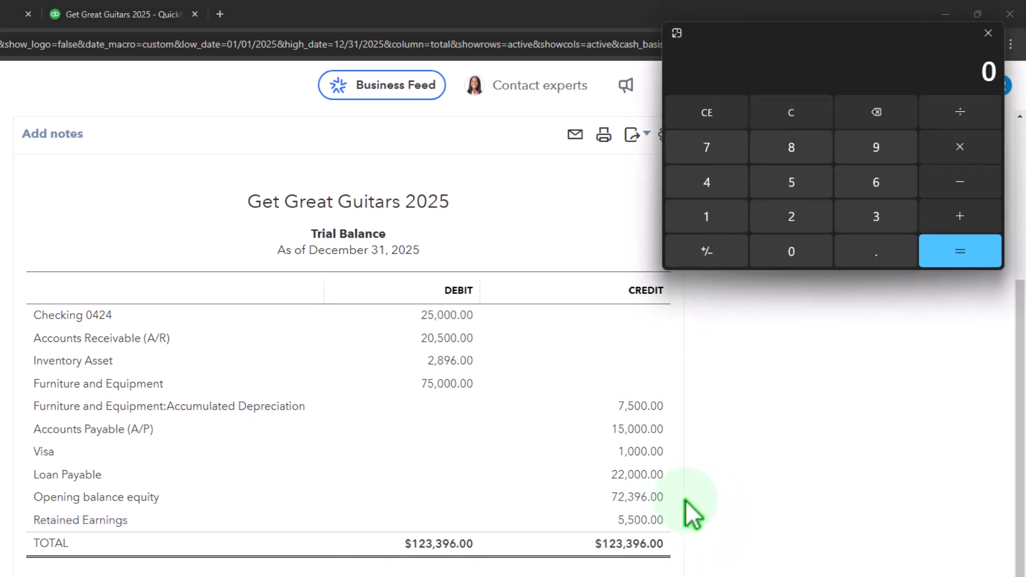
{"action": "type", "text": "72,396."}
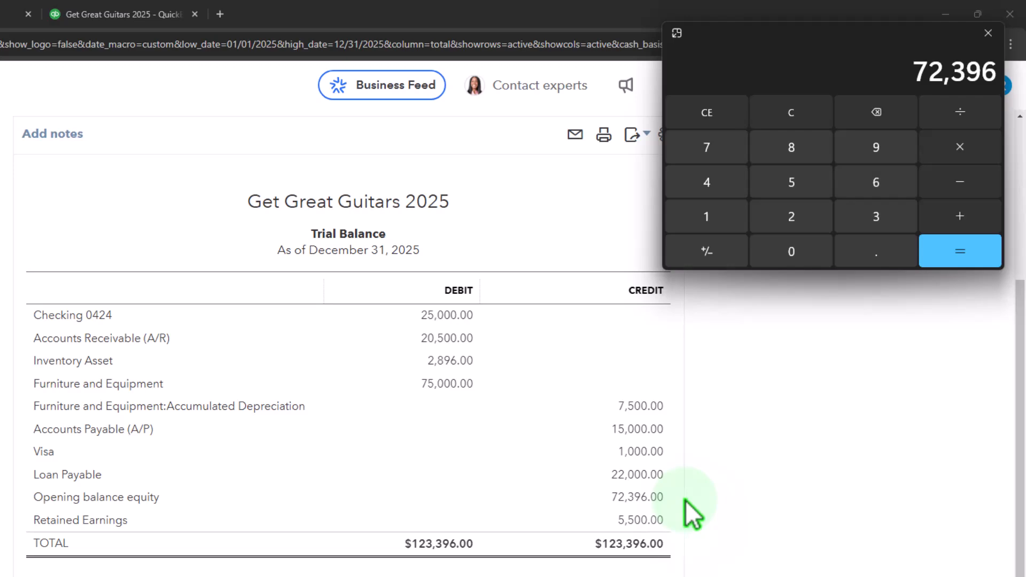
{"action": "type", "text": "00"}
{"action": "key", "text": "Return"}
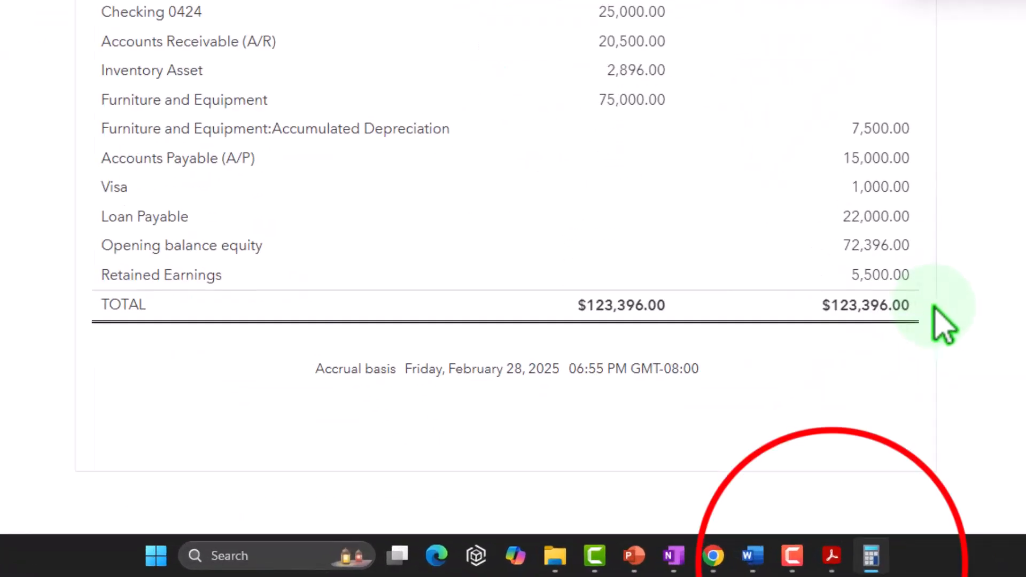
{"action": "left_click", "coordinate": [809, 558]}
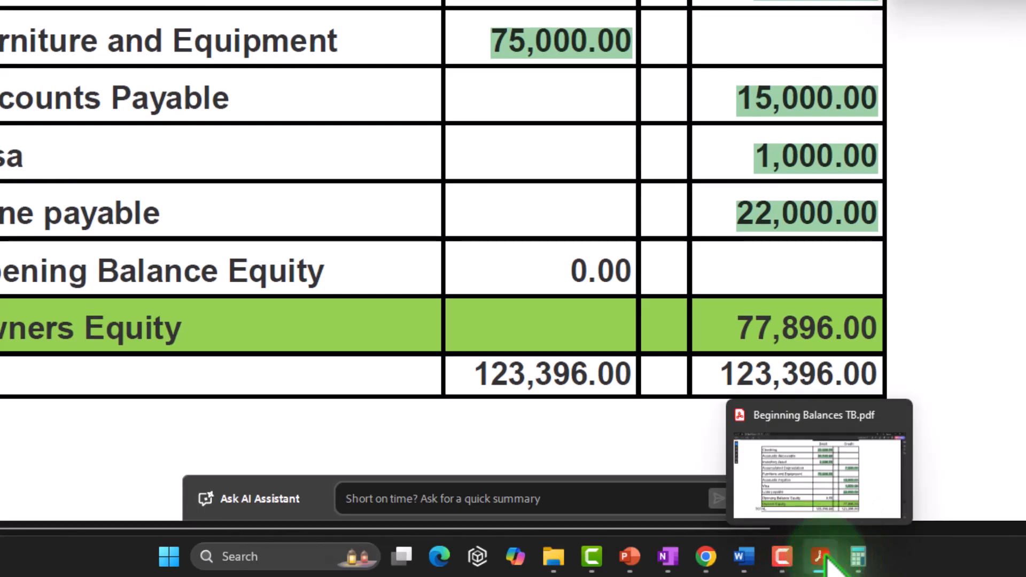
{"action": "left_click", "coordinate": [703, 564]}
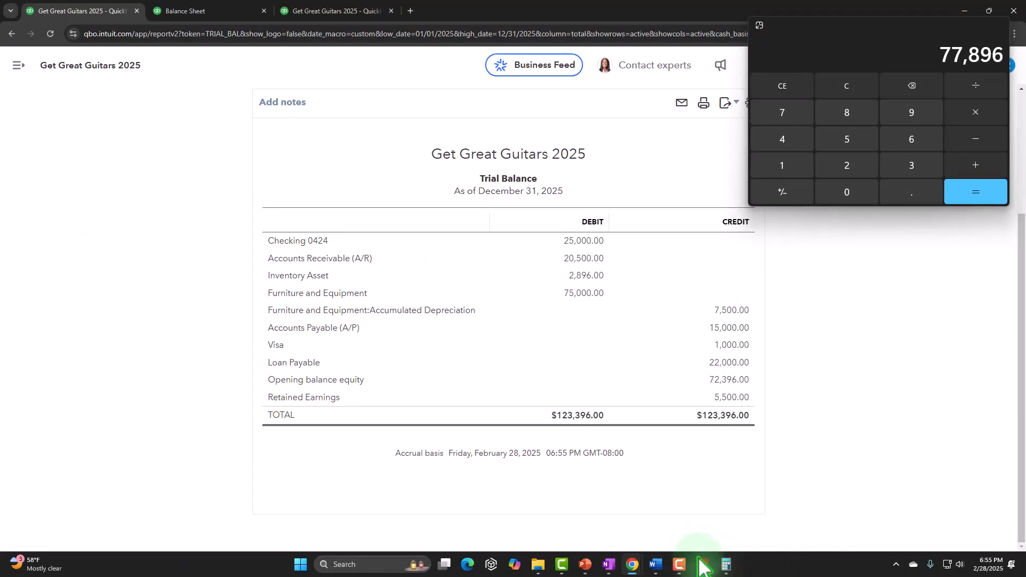
Switch to the Beginning Balances TB PDF, review its highlighted asset and liability balances against the report, and return to the Trial Balance.
{"action": "left_click", "coordinate": [704, 564]}
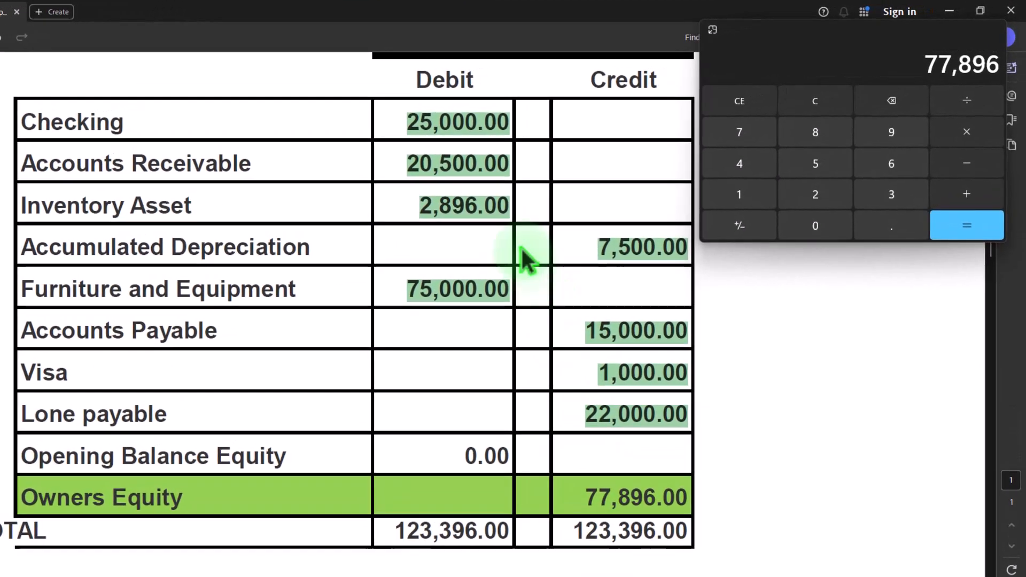
{"action": "left_click", "coordinate": [544, 105]}
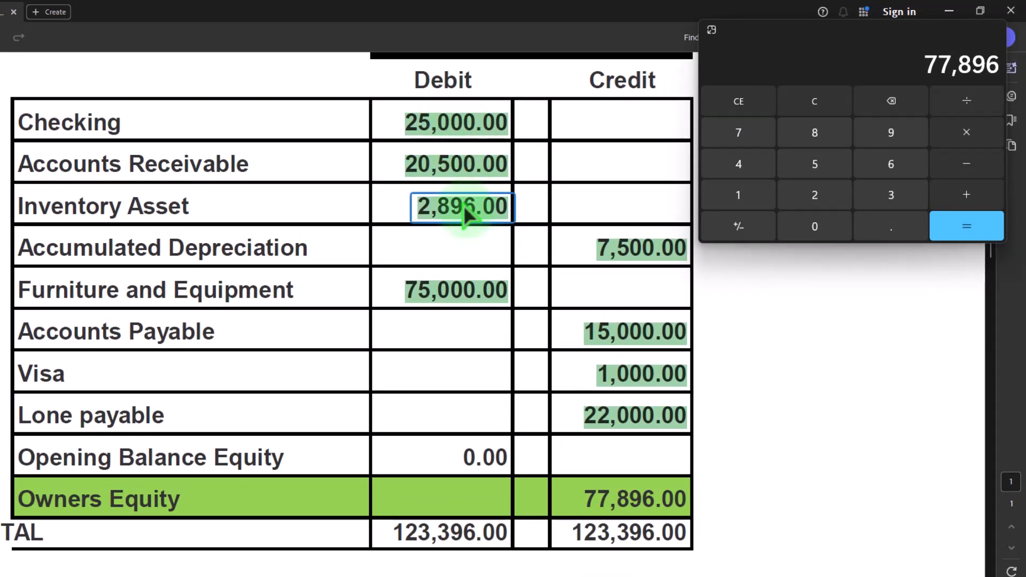
{"action": "left_click", "coordinate": [591, 330]}
{"action": "left_click", "coordinate": [618, 418]}
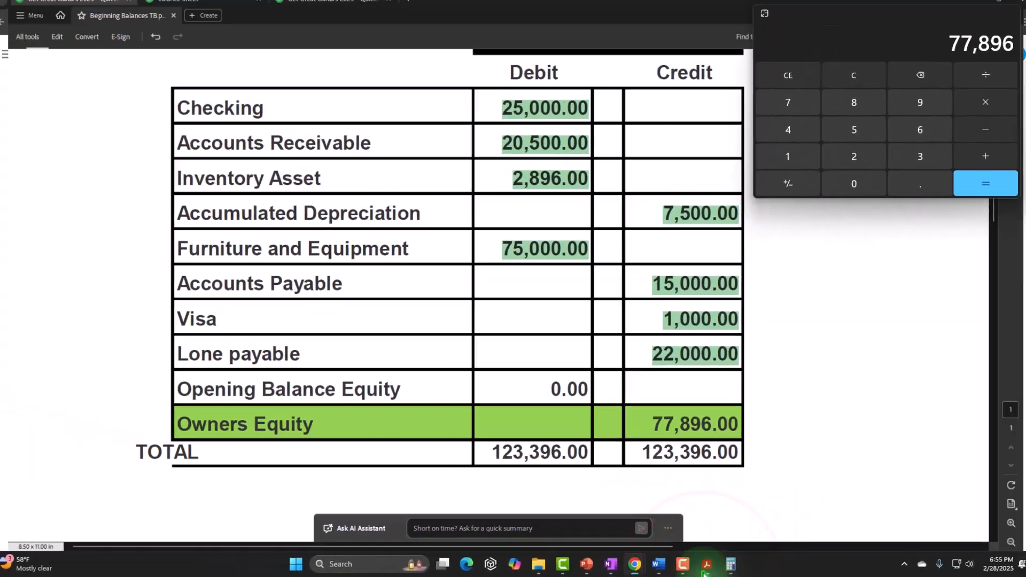
{"action": "left_click", "coordinate": [715, 564]}
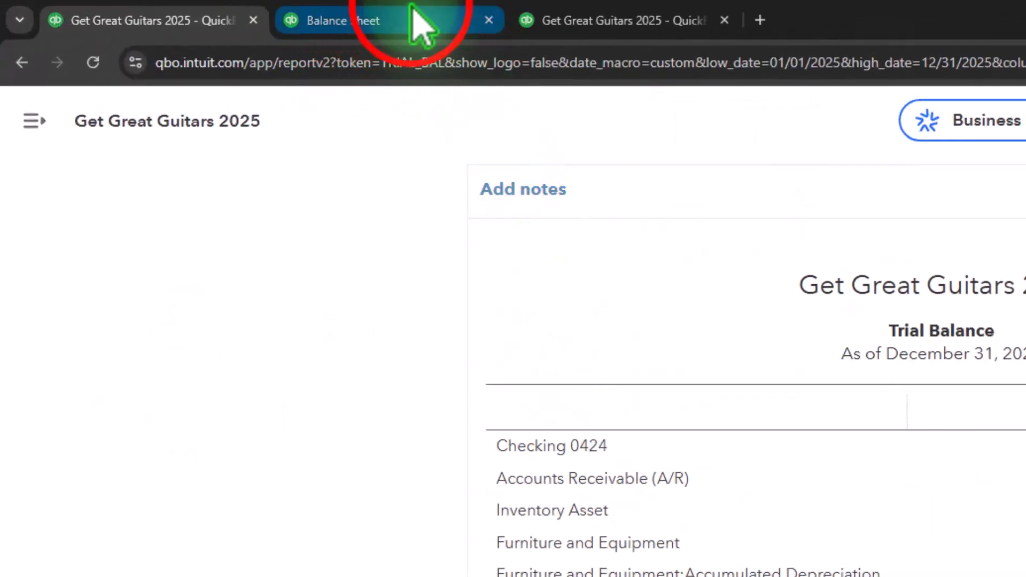
Examine the Balance Sheet's equity lines and the Profit and Loss report's yearly columns down to net income.
{"action": "left_click", "coordinate": [417, 22]}
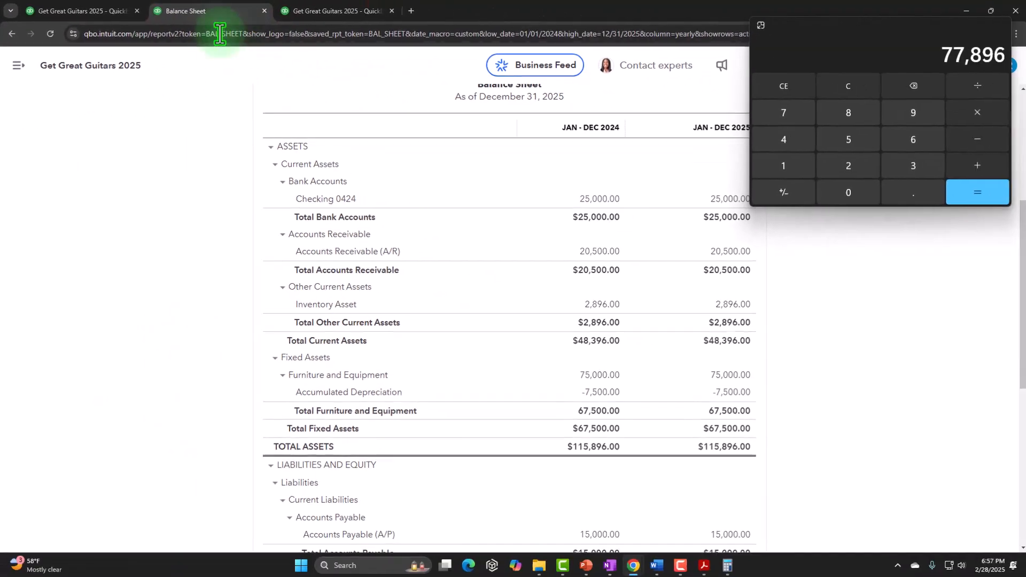
{"action": "scroll", "coordinate": [258, 233], "scroll_direction": "down", "scroll_amount": 8}
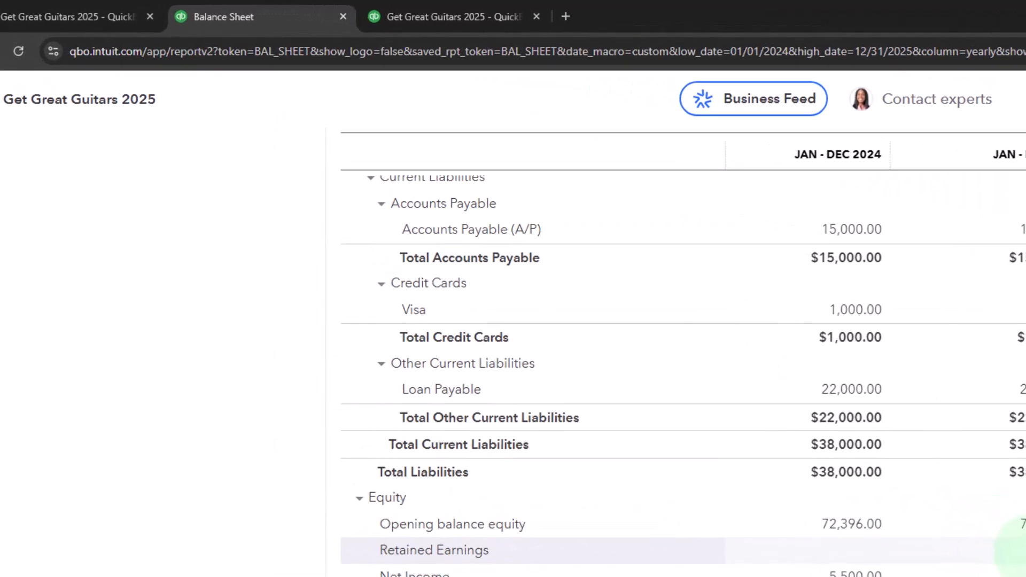
{"action": "left_click", "coordinate": [431, 16]}
{"action": "scroll", "coordinate": [526, 403], "scroll_direction": "up", "scroll_amount": 2}
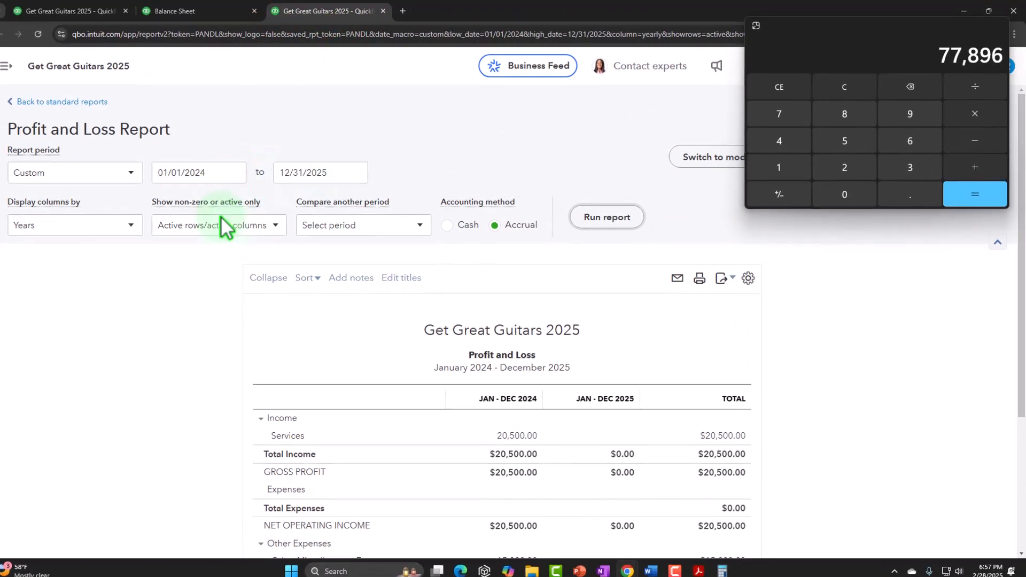
{"action": "scroll", "coordinate": [358, 374], "scroll_direction": "down", "scroll_amount": 4}
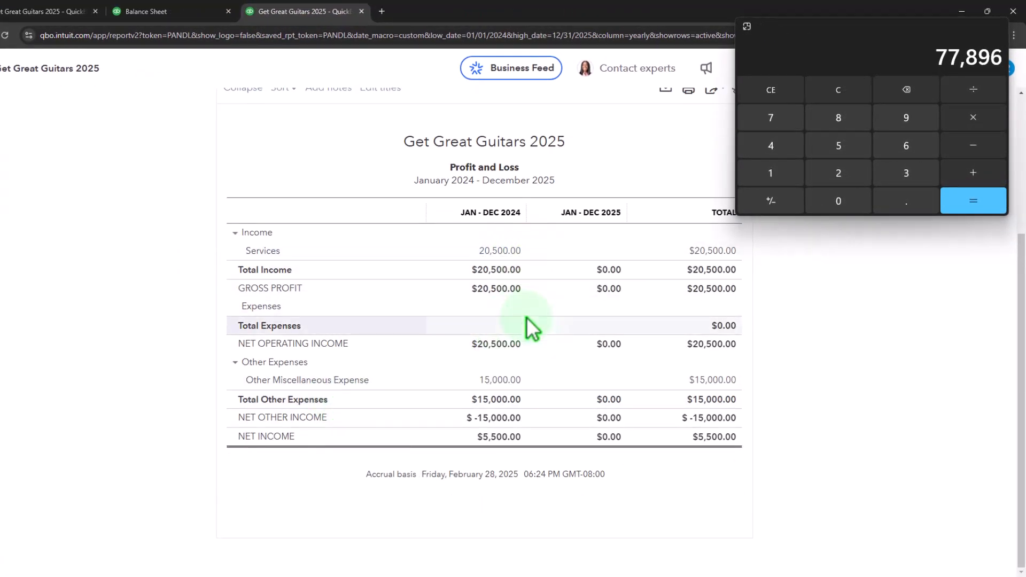
{"action": "scroll", "coordinate": [523, 321], "scroll_direction": "up", "scroll_amount": 4}
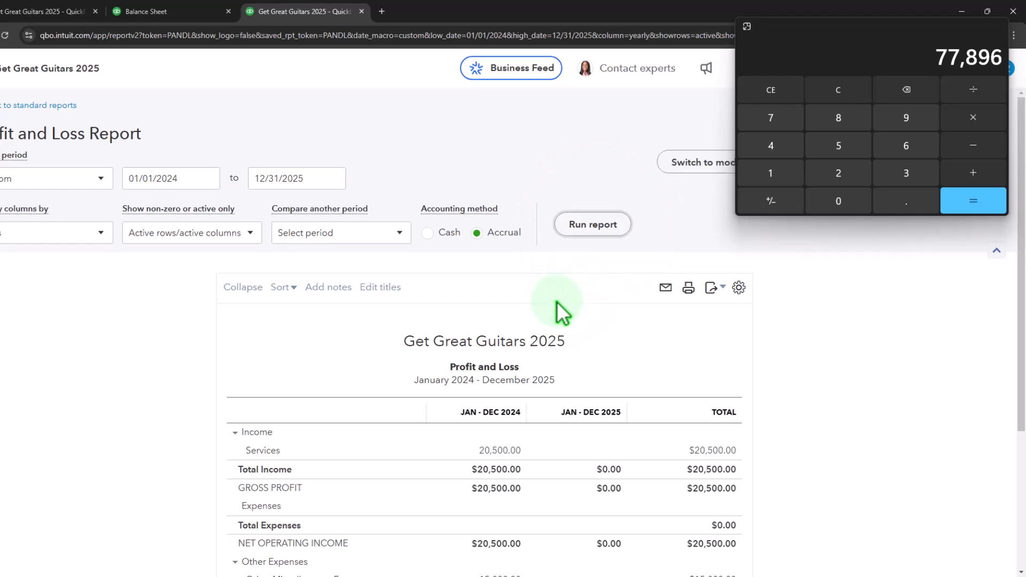
{"action": "scroll", "coordinate": [557, 310], "scroll_direction": "down", "scroll_amount": 2}
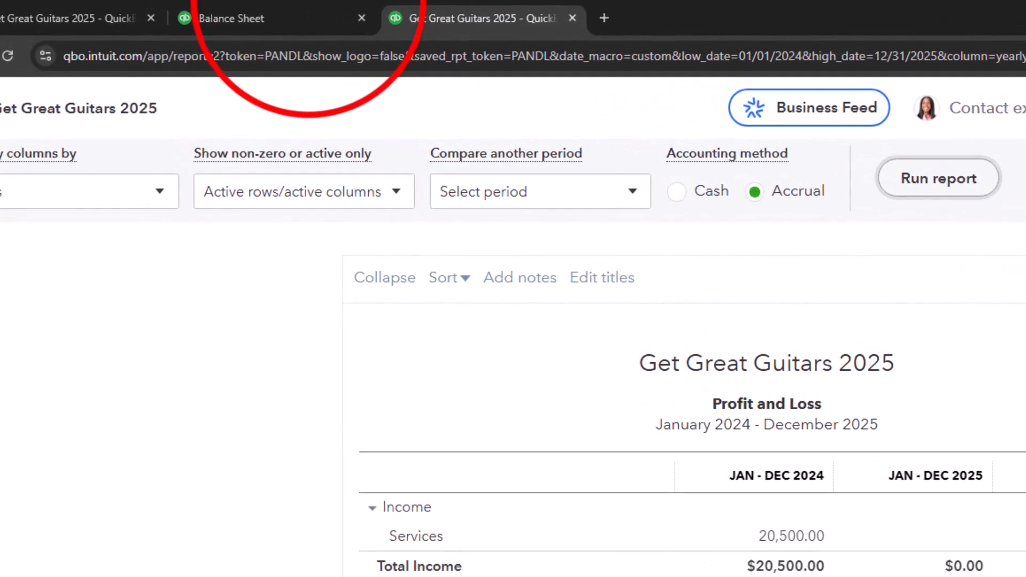
Rerun the Balance Sheet for 01/01/2024 to 12/31/2025 by years and review its liabilities and equity lines.
{"action": "left_click", "coordinate": [278, 15]}
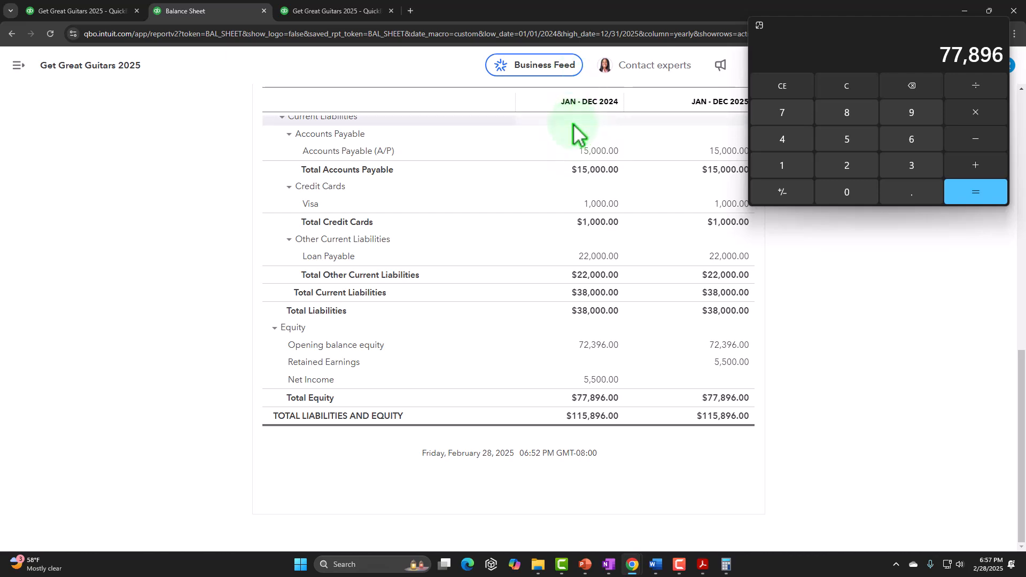
{"action": "scroll", "coordinate": [668, 293], "scroll_direction": "up", "scroll_amount": 5}
{"action": "scroll", "coordinate": [508, 203], "scroll_direction": "up", "scroll_amount": 10}
{"action": "scroll", "coordinate": [600, 201], "scroll_direction": "down", "scroll_amount": 1}
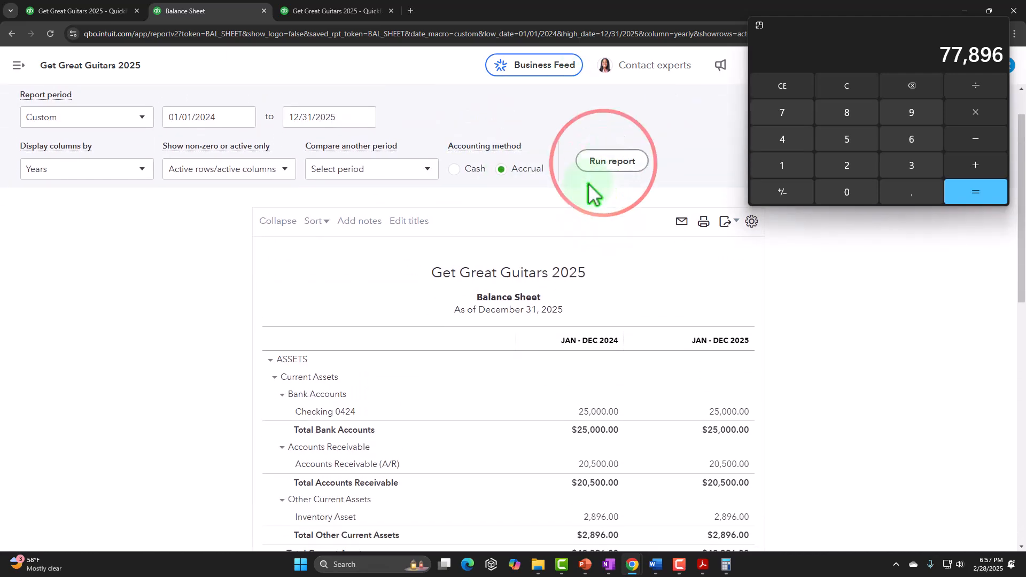
{"action": "scroll", "coordinate": [545, 256], "scroll_direction": "down", "scroll_amount": 2}
{"action": "scroll", "coordinate": [546, 252], "scroll_direction": "down", "scroll_amount": 10}
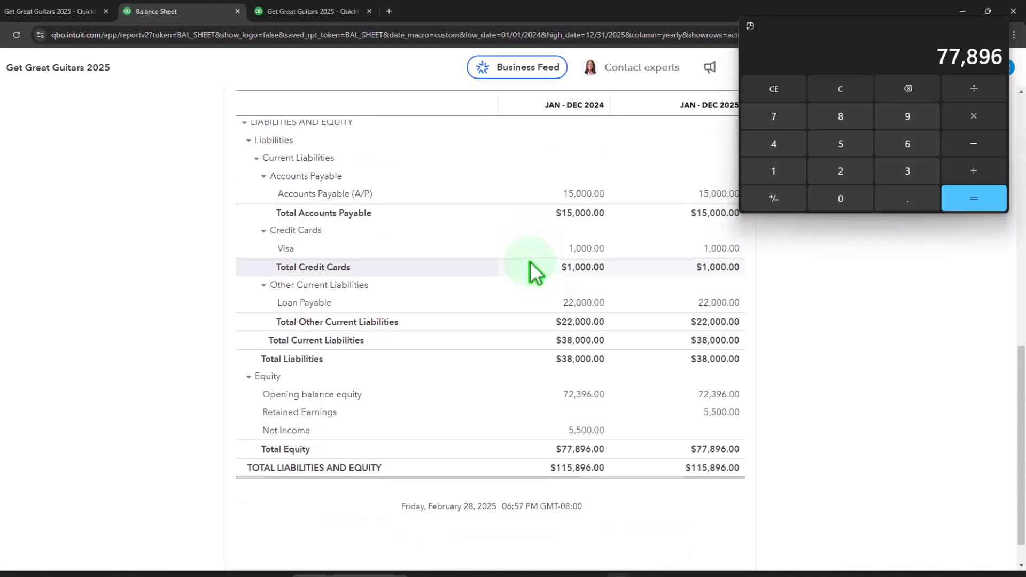